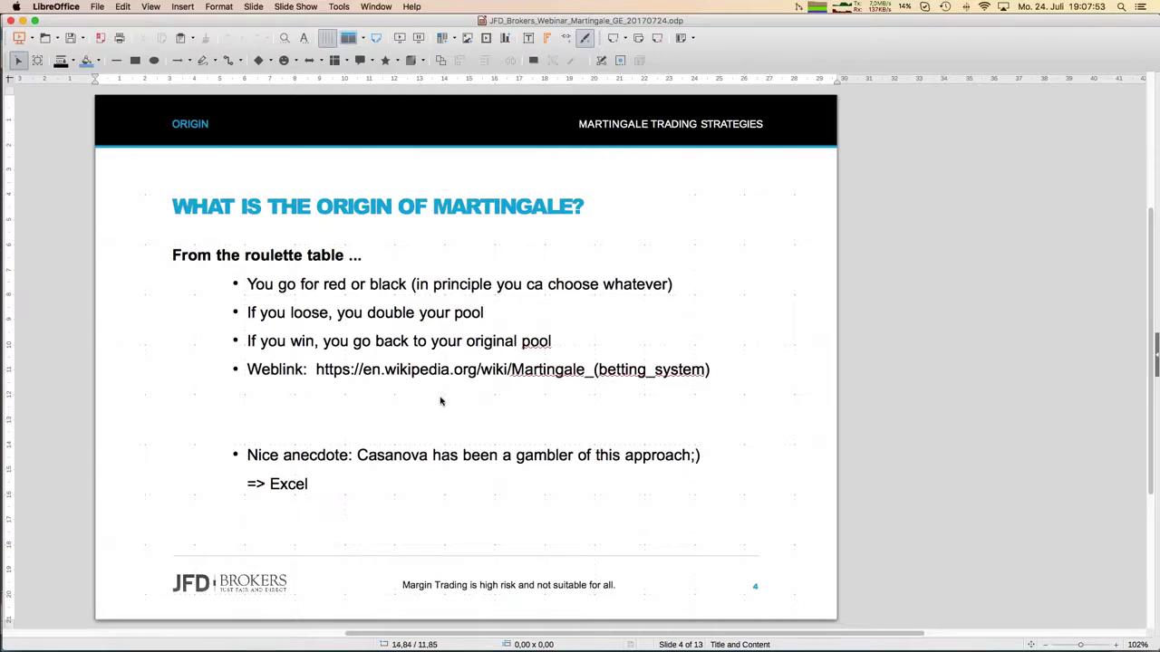
- Bring Safari forward and show the 'Martingale (betting system)' Wikipedia article
mouse_move(2, 177)
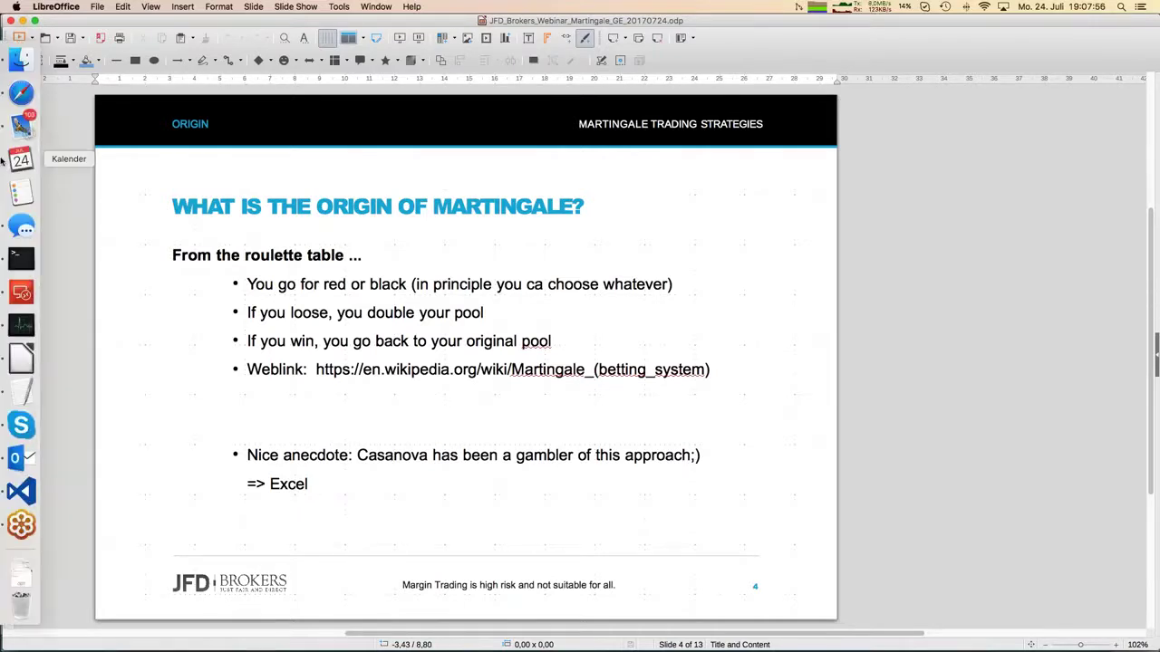
click(21, 92)
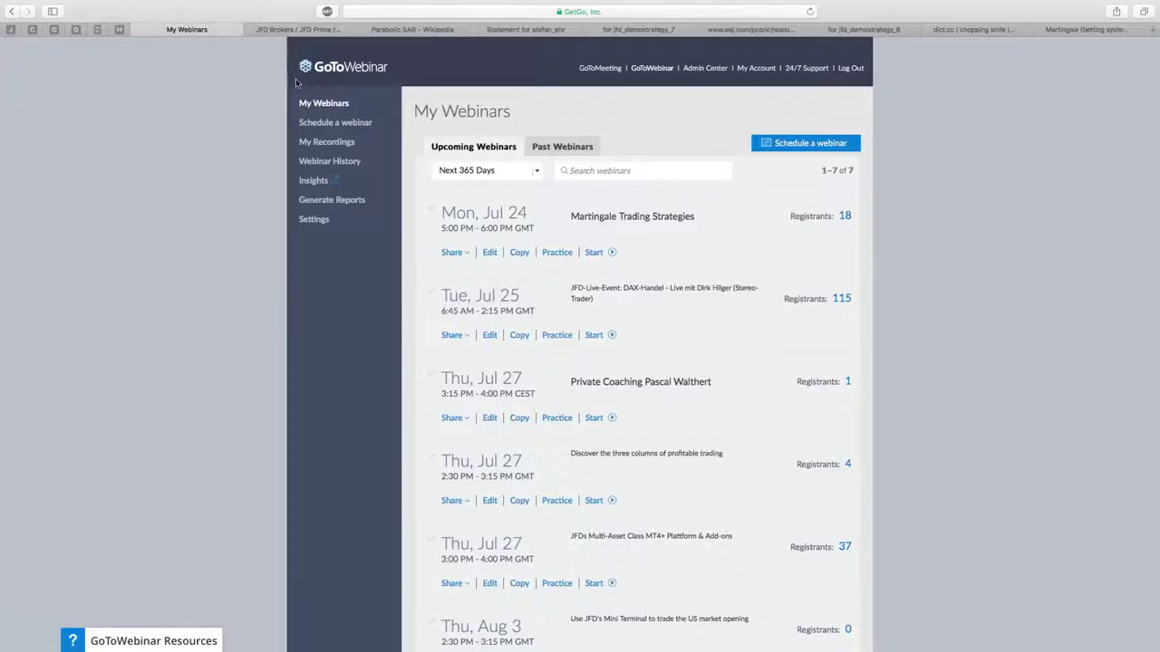
click(1076, 30)
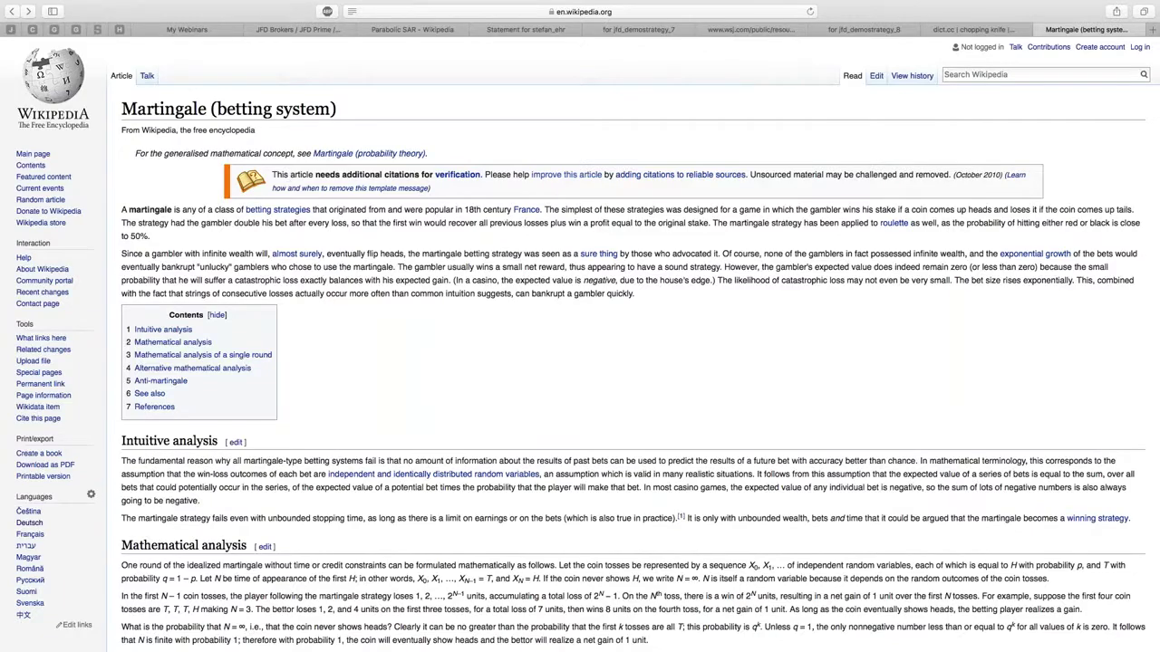
- Read down through the article, including its mathematical analysis, then return to the top
scroll(580, 362, down, 8)
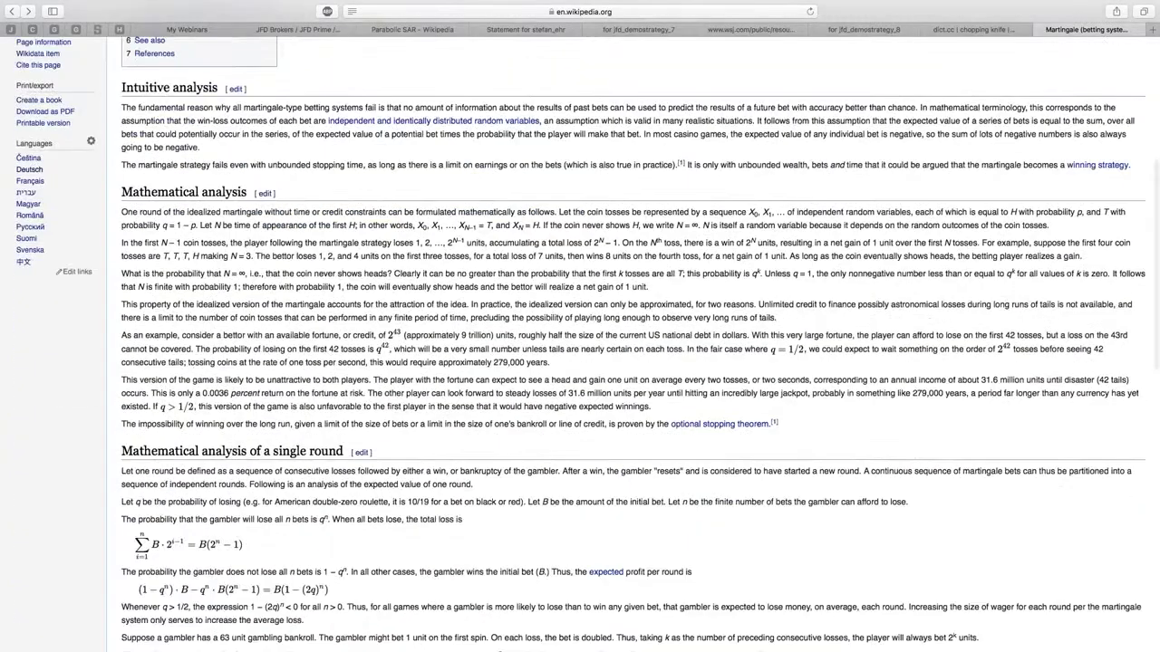
scroll(304, 256, down, 2)
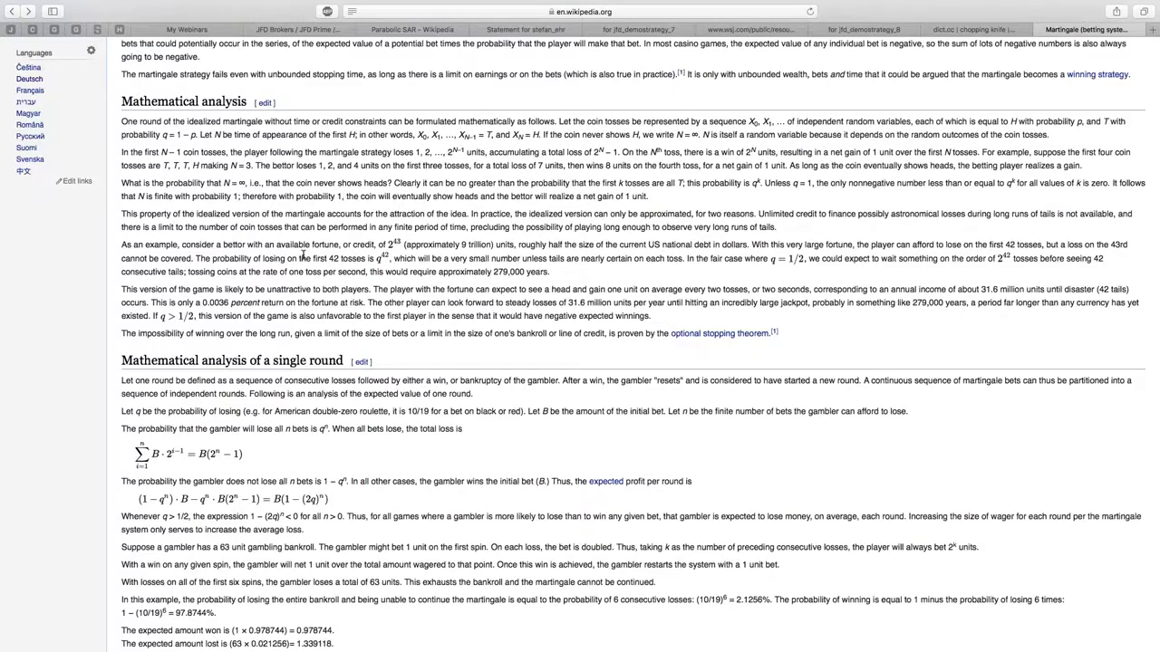
scroll(303, 255, down, 4)
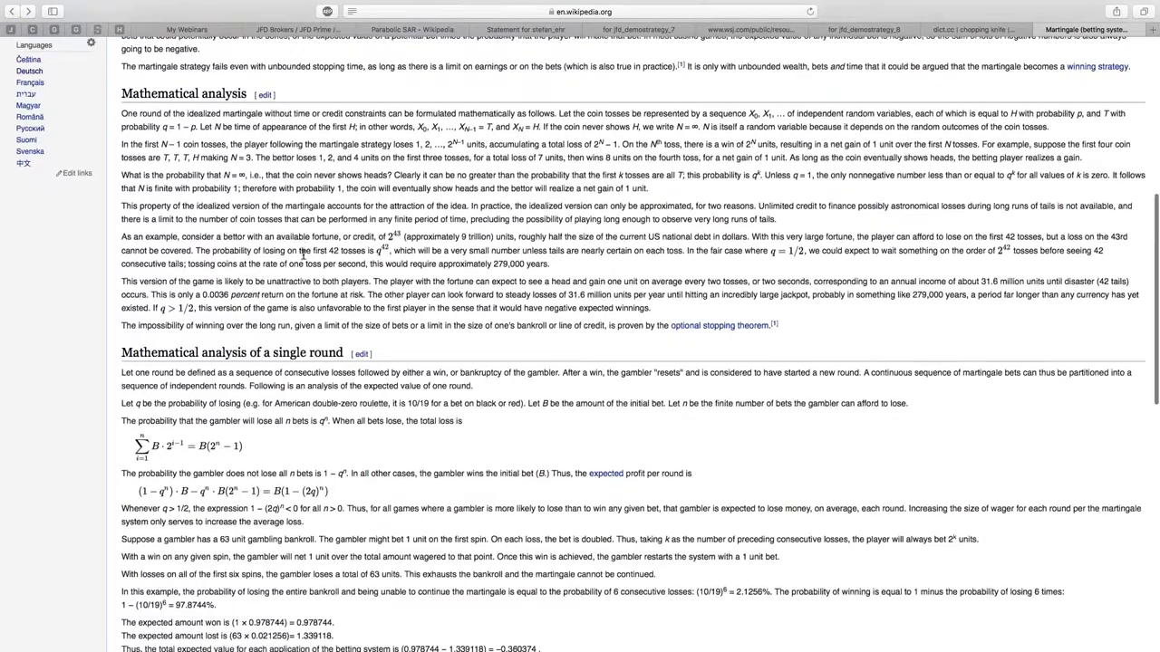
scroll(580, 363, down, 1)
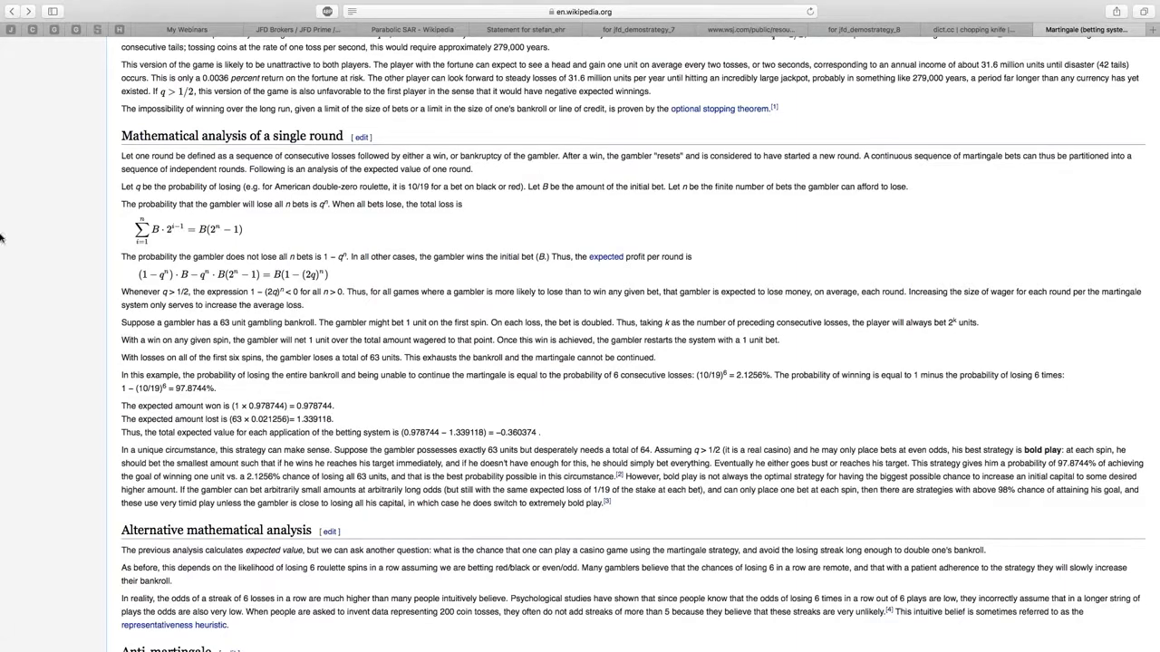
scroll(39, 234, up, 1)
scroll(39, 234, up, 10)
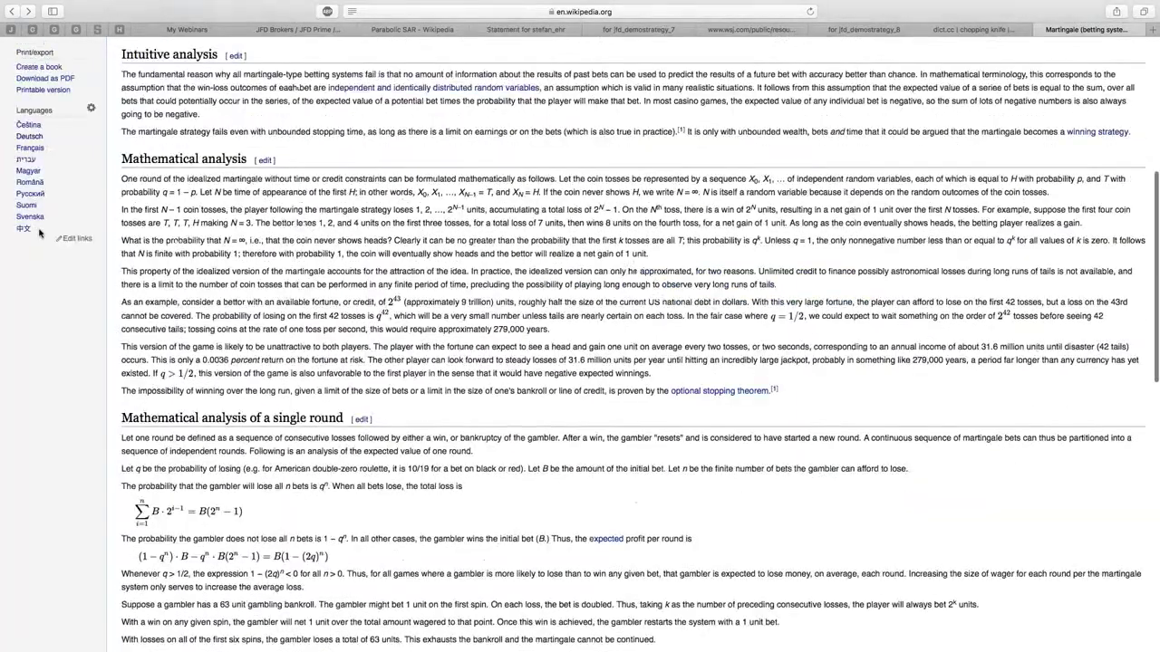
scroll(580, 340, up, 2)
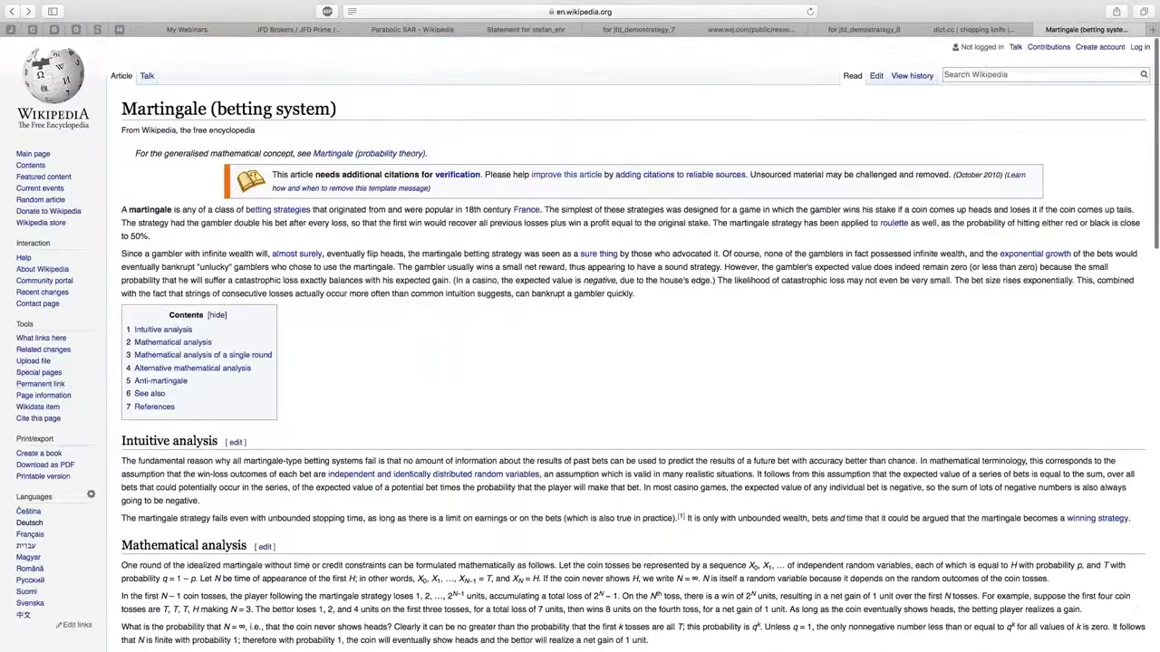
mouse_move(3, 249)
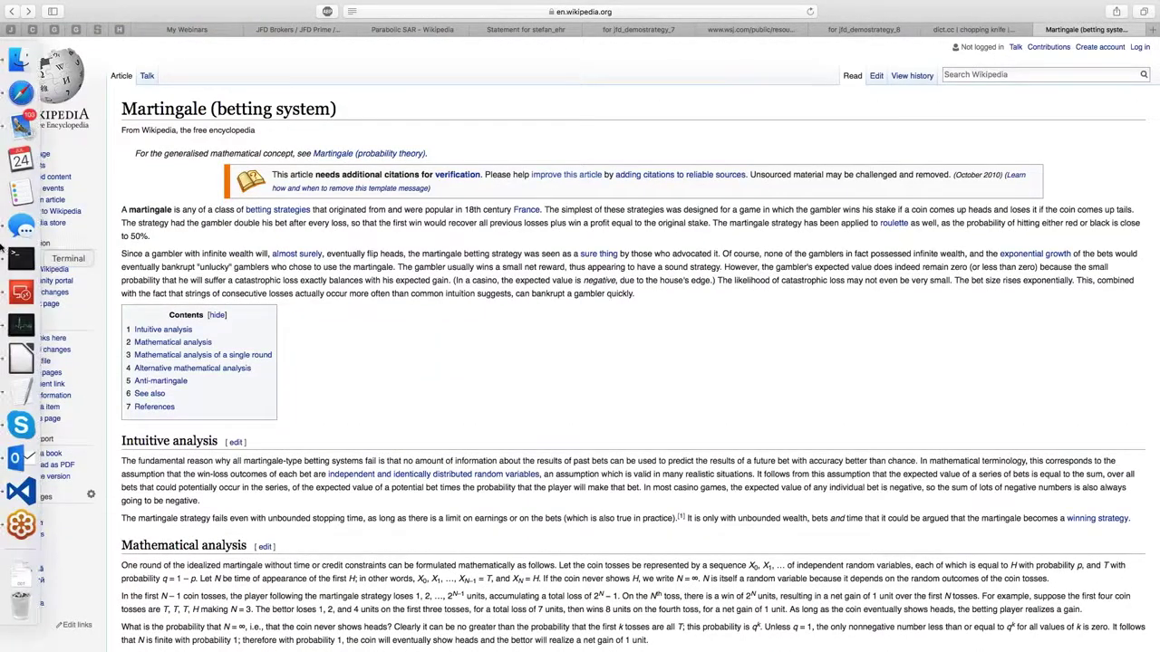
- Return to LibreOffice and bring the Trefferquote.ods spreadsheet to the front
click(20, 361)
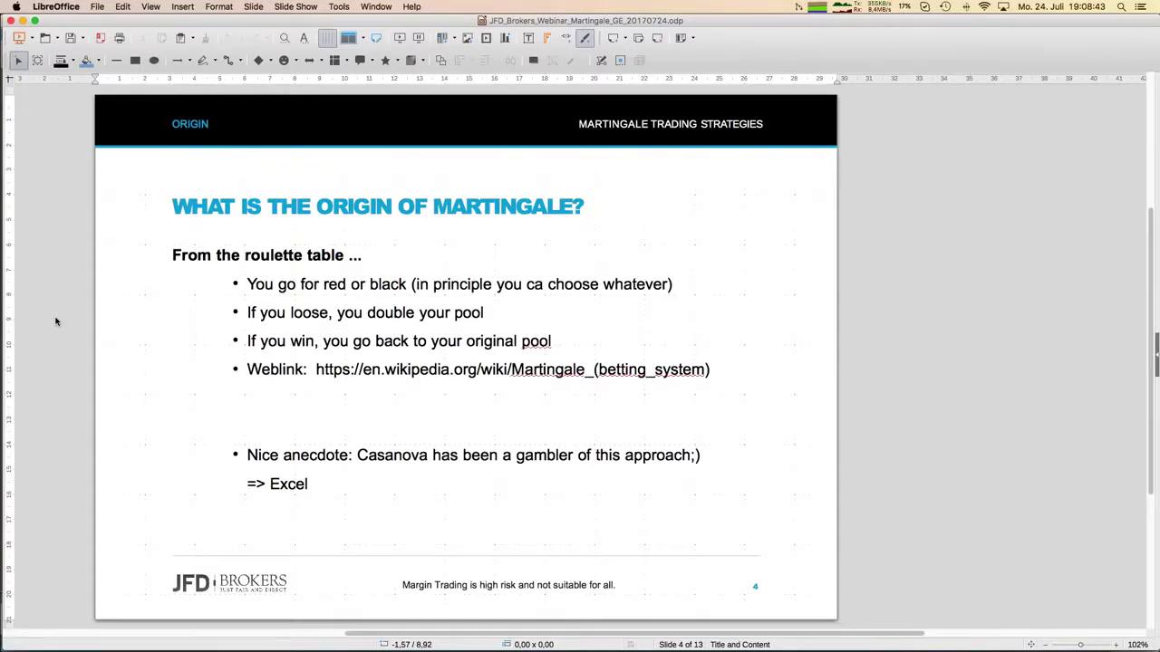
key(super+grave)
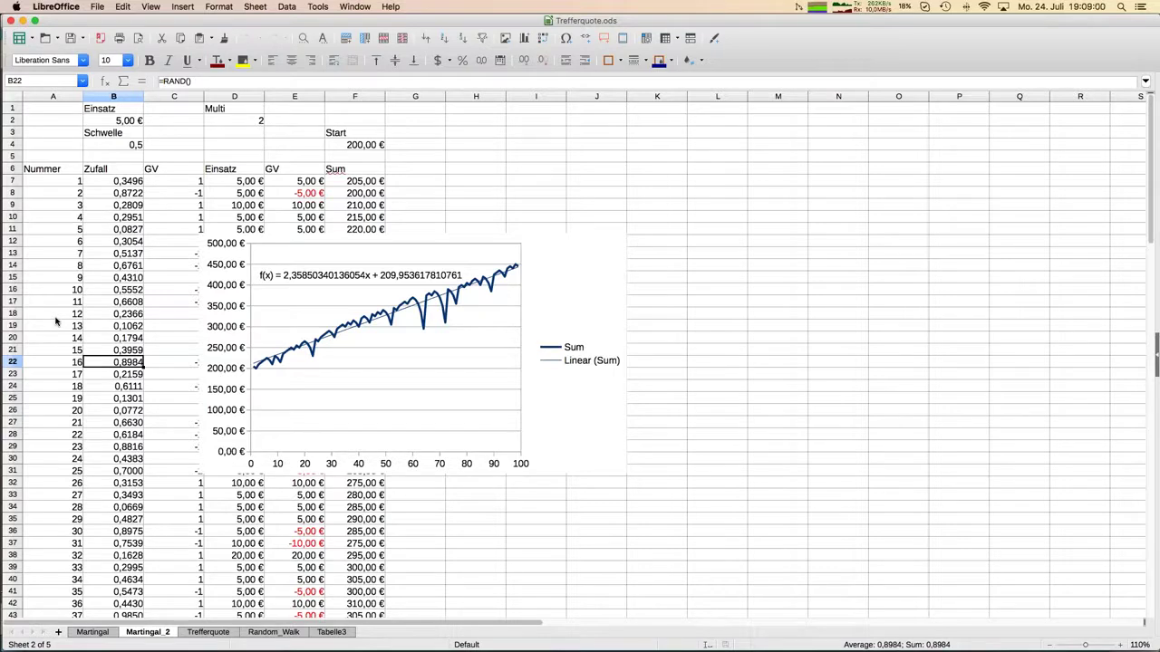
click(116, 195)
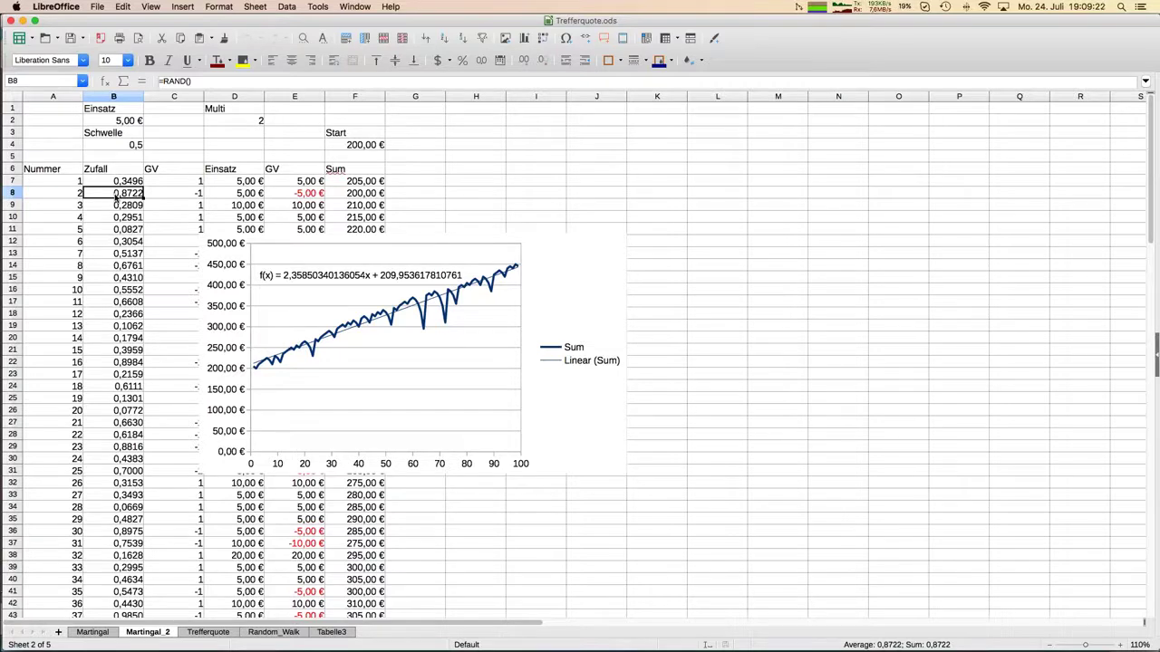
click(115, 109)
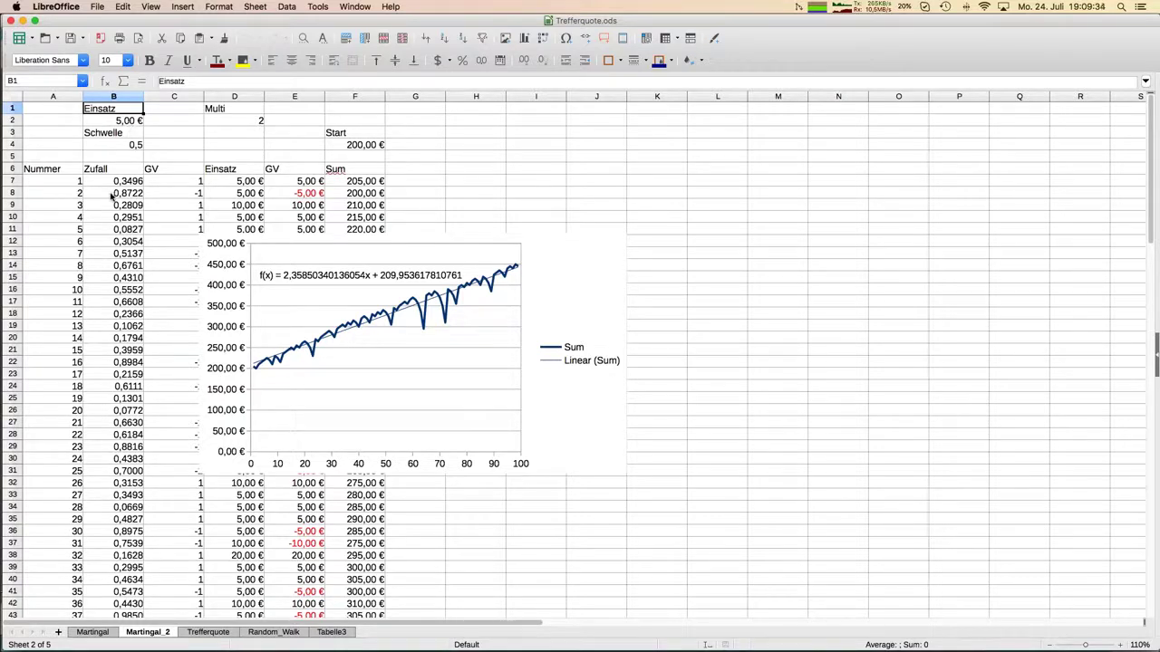
click(132, 148)
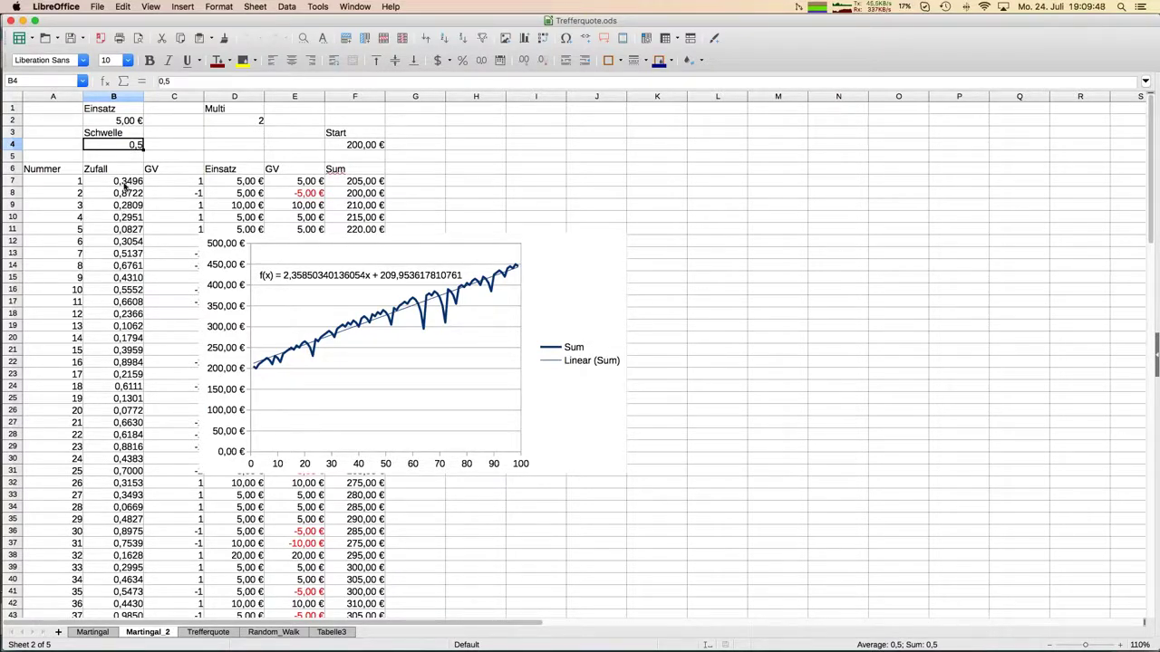
click(127, 185)
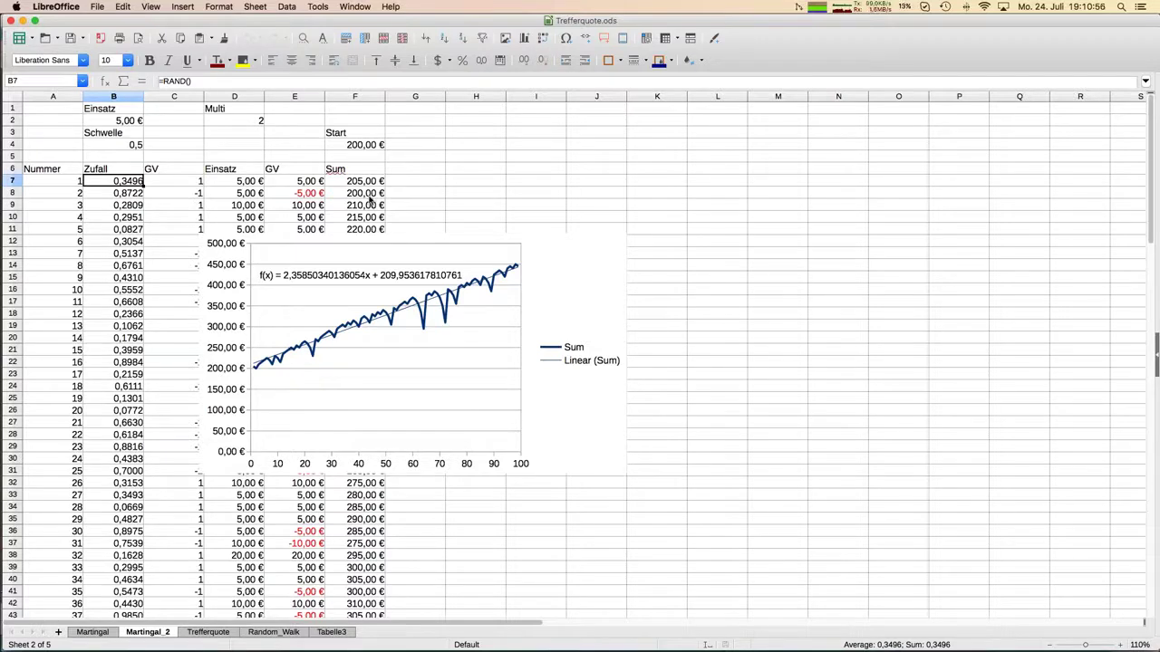
click(305, 245)
drag(303, 241, 489, 215)
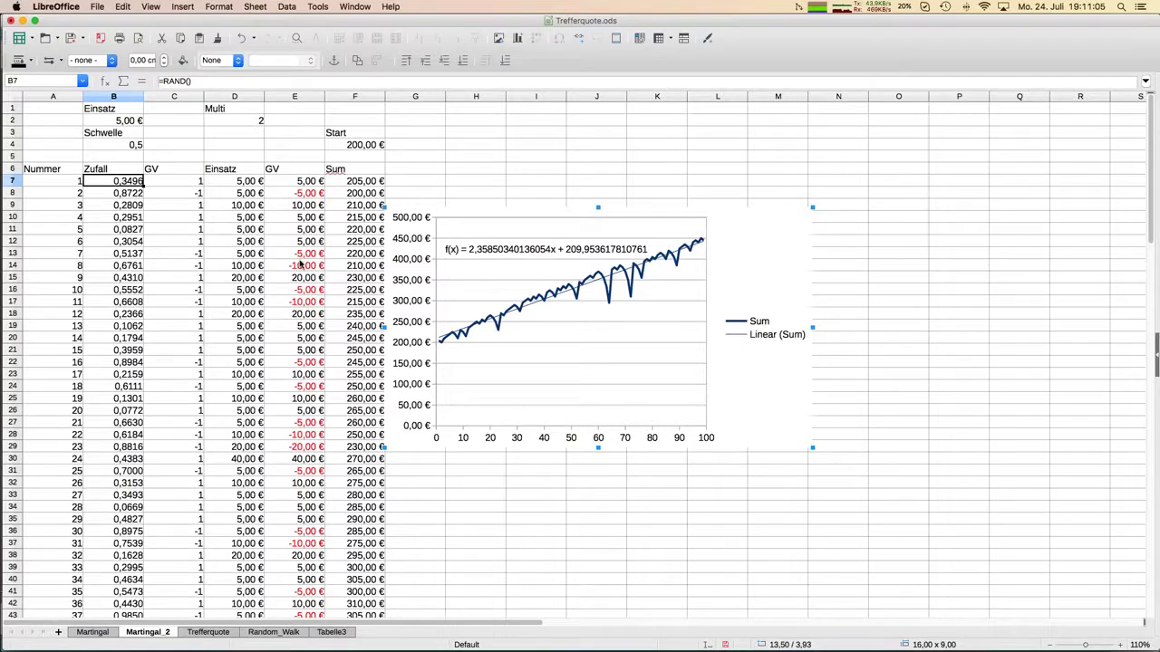
click(248, 256)
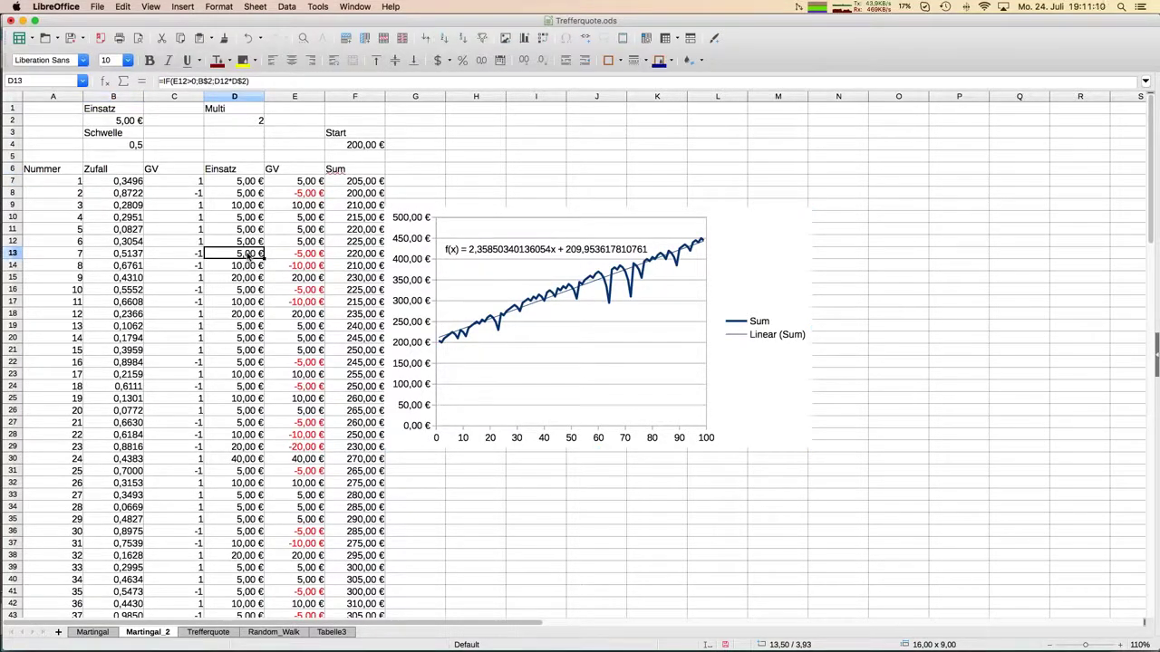
key(Right)
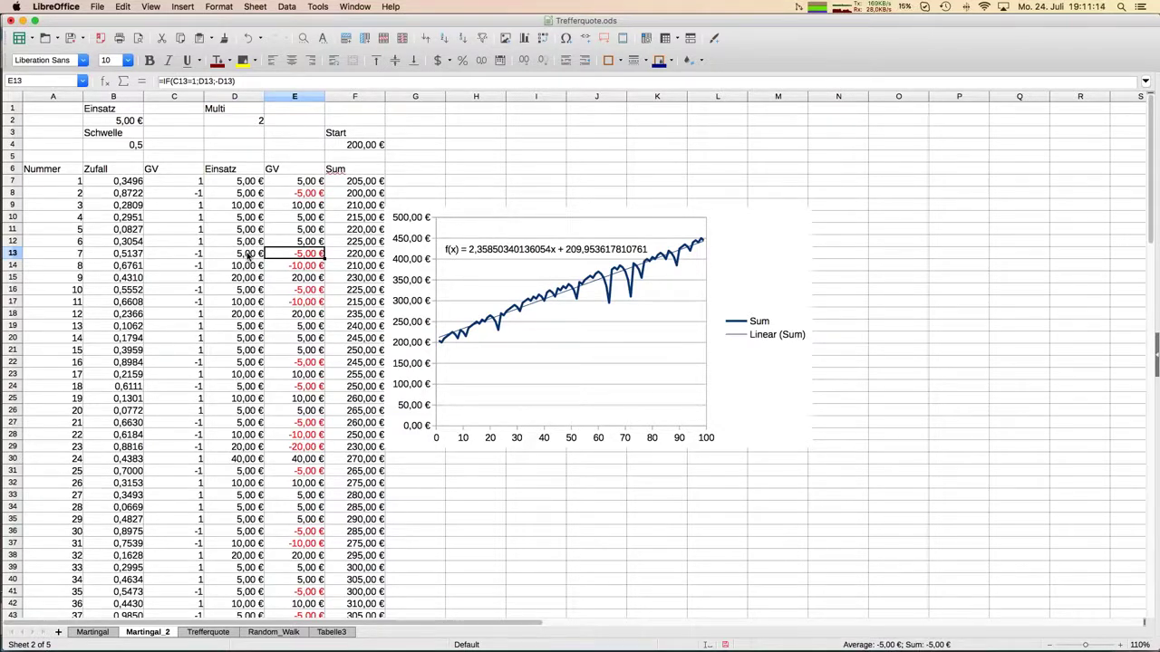
key(Right)
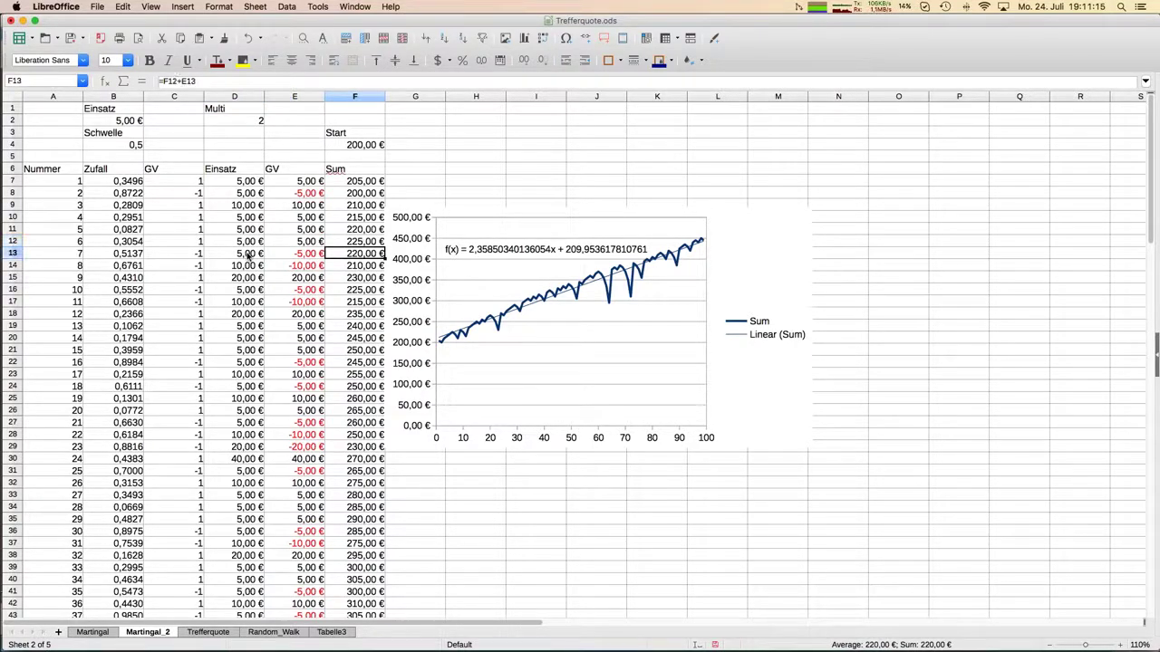
key(Down)
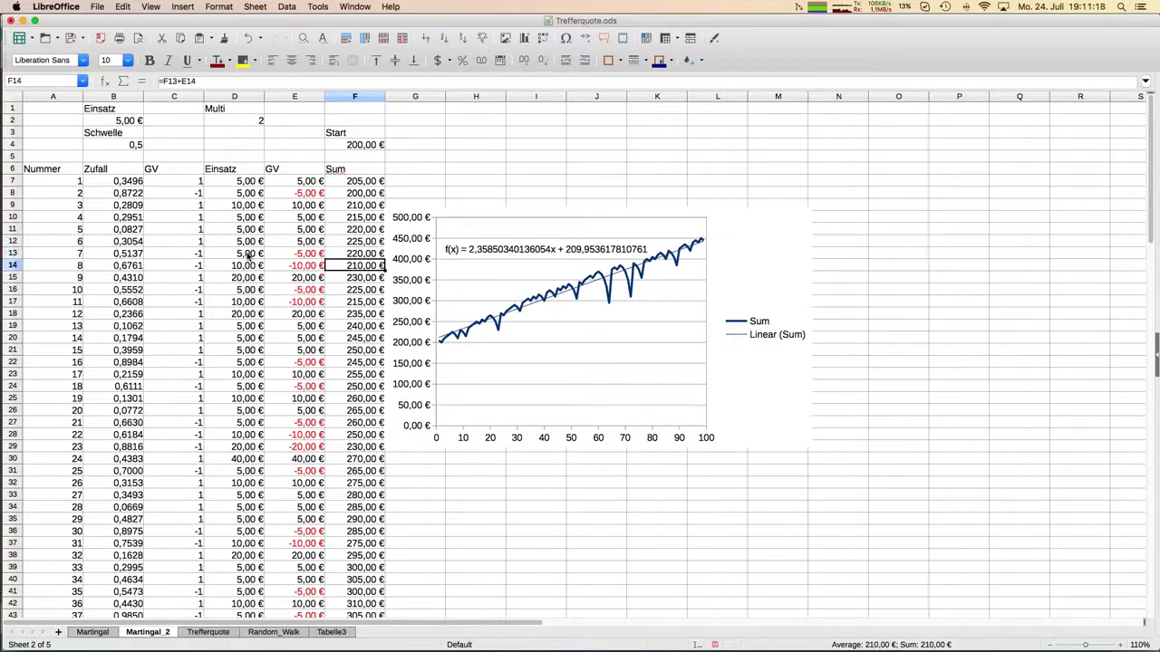
key(Left)
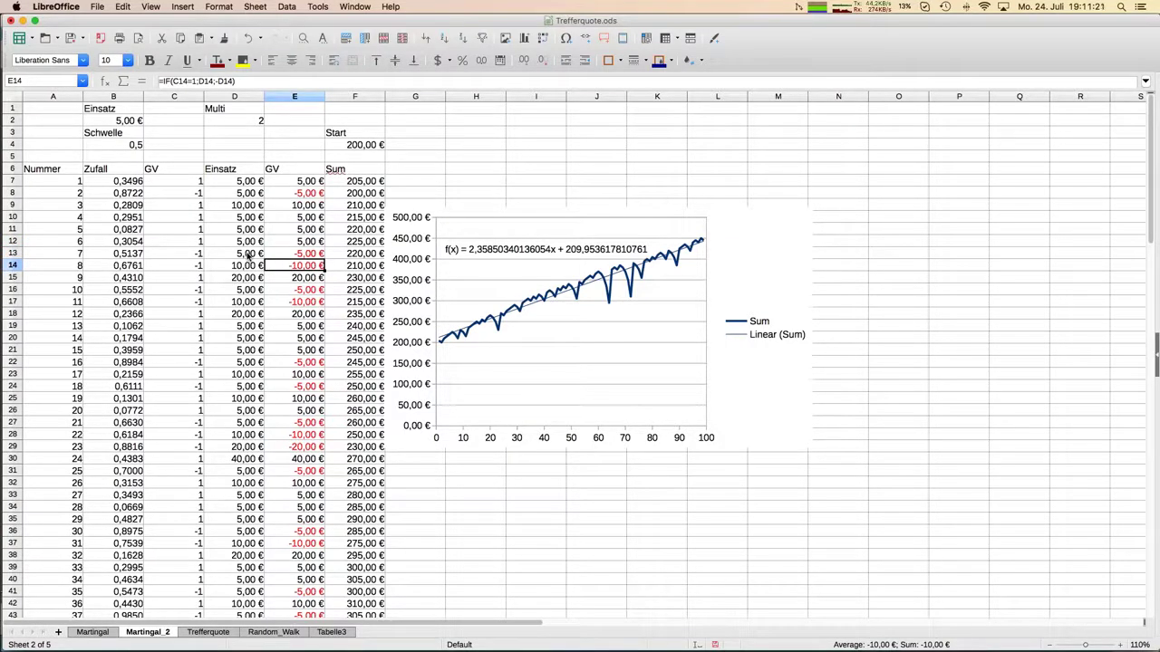
key(Right)
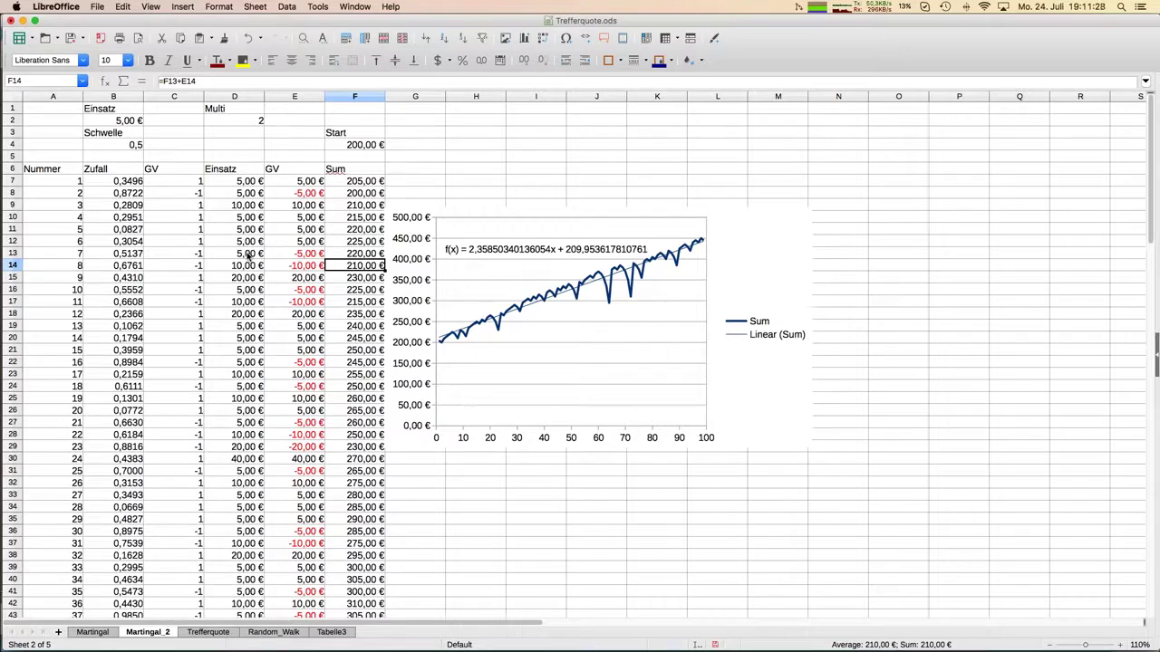
key(Down)
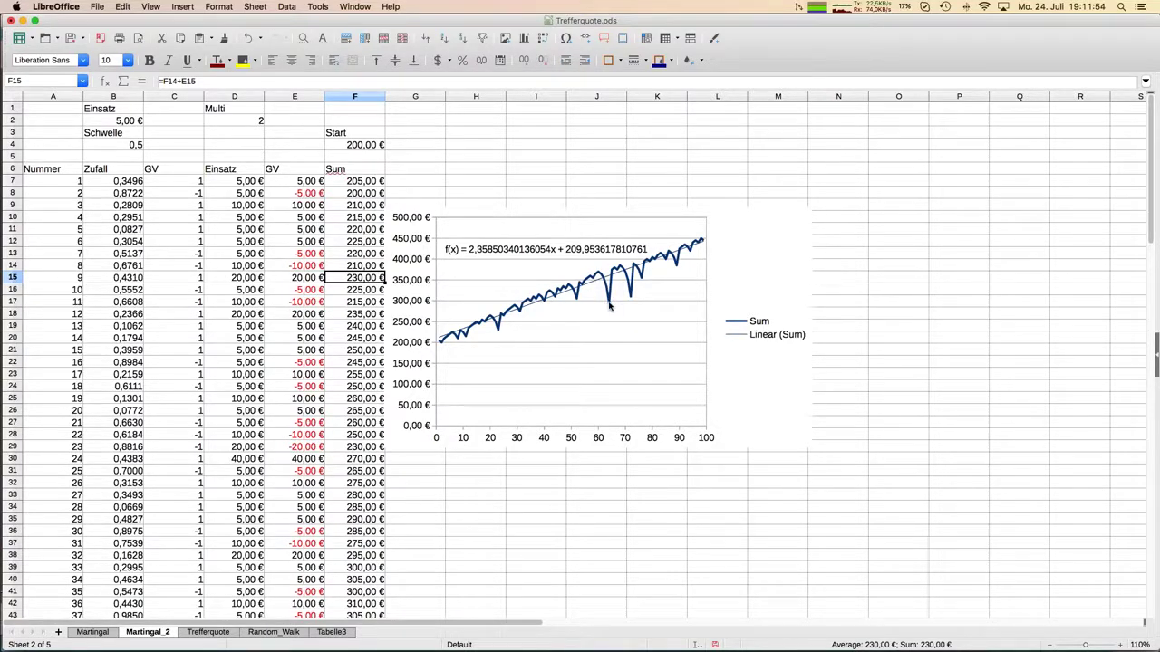
click(322, 337)
scroll(322, 337, down, 20)
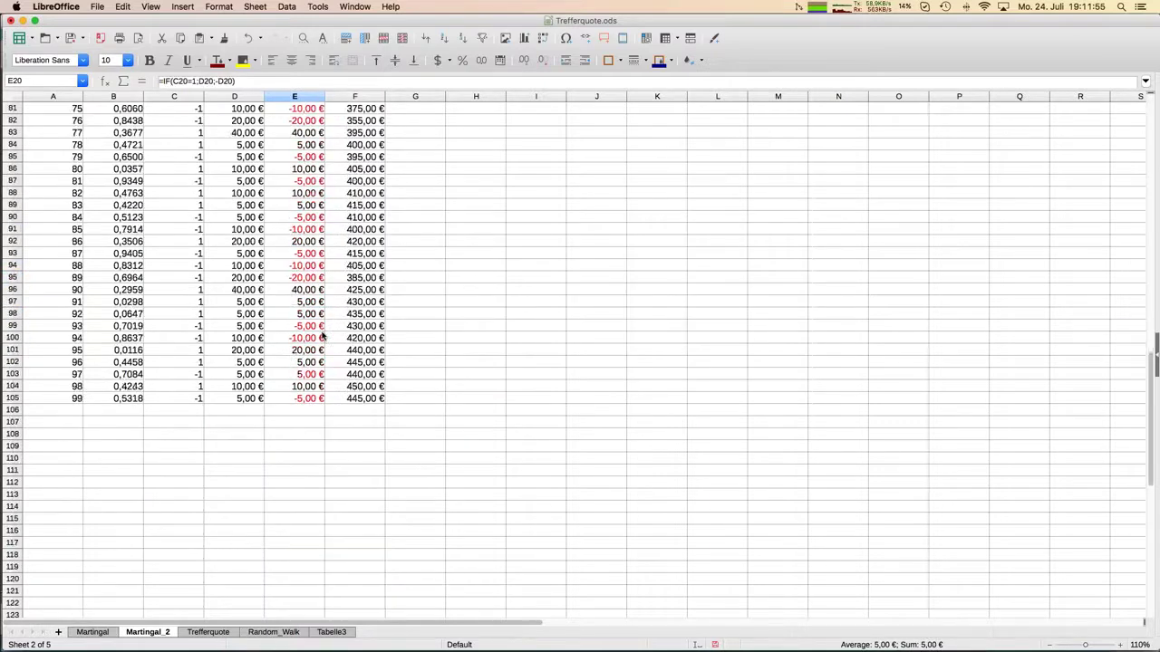
scroll(322, 337, up, 3)
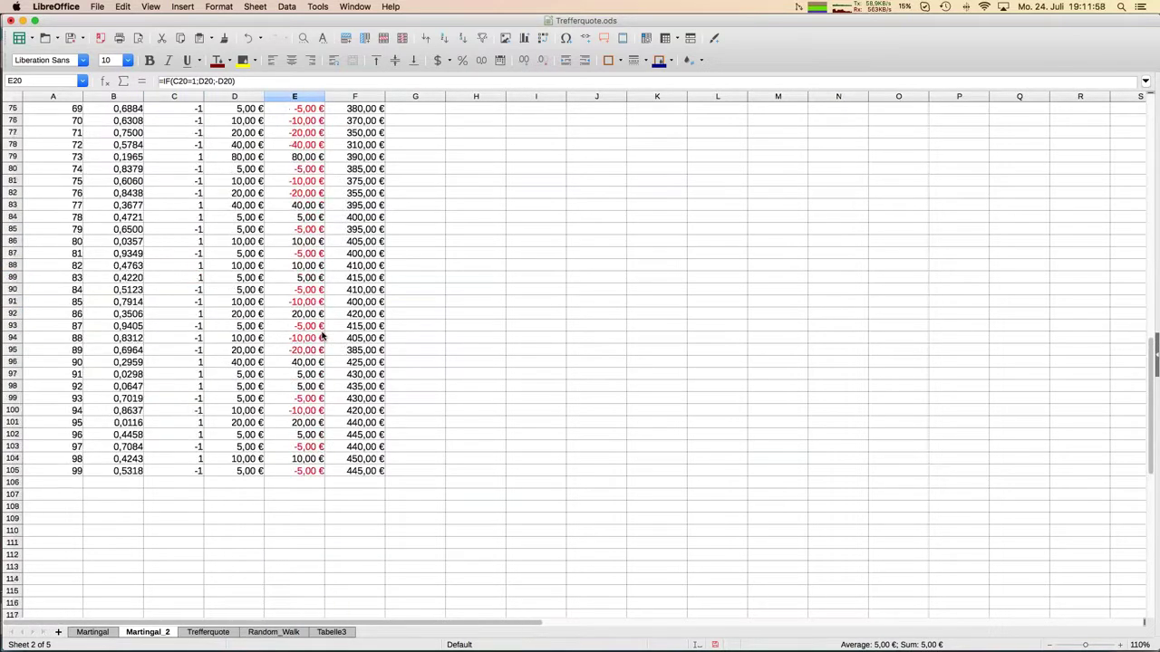
scroll(322, 337, up, 3)
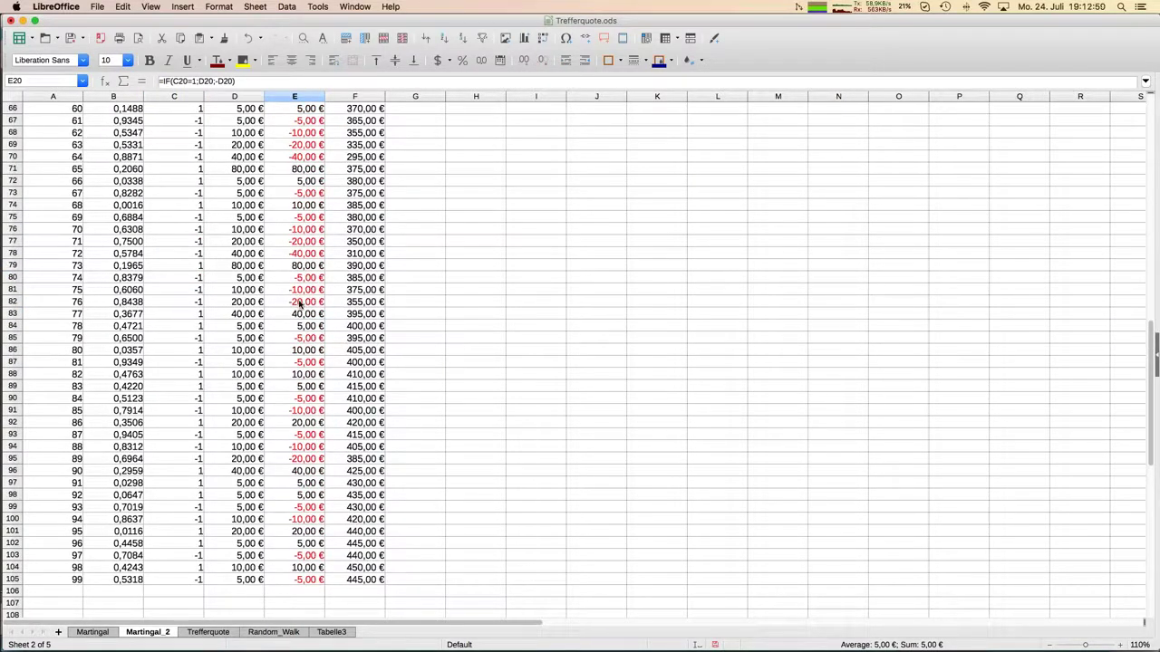
click(300, 305)
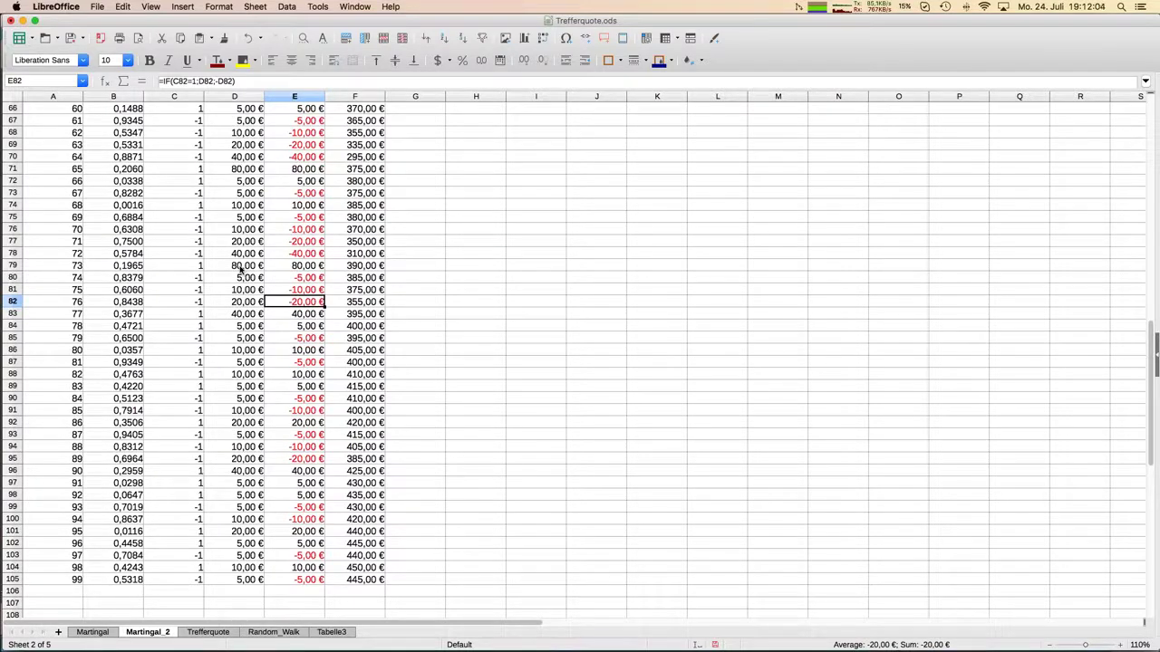
click(240, 268)
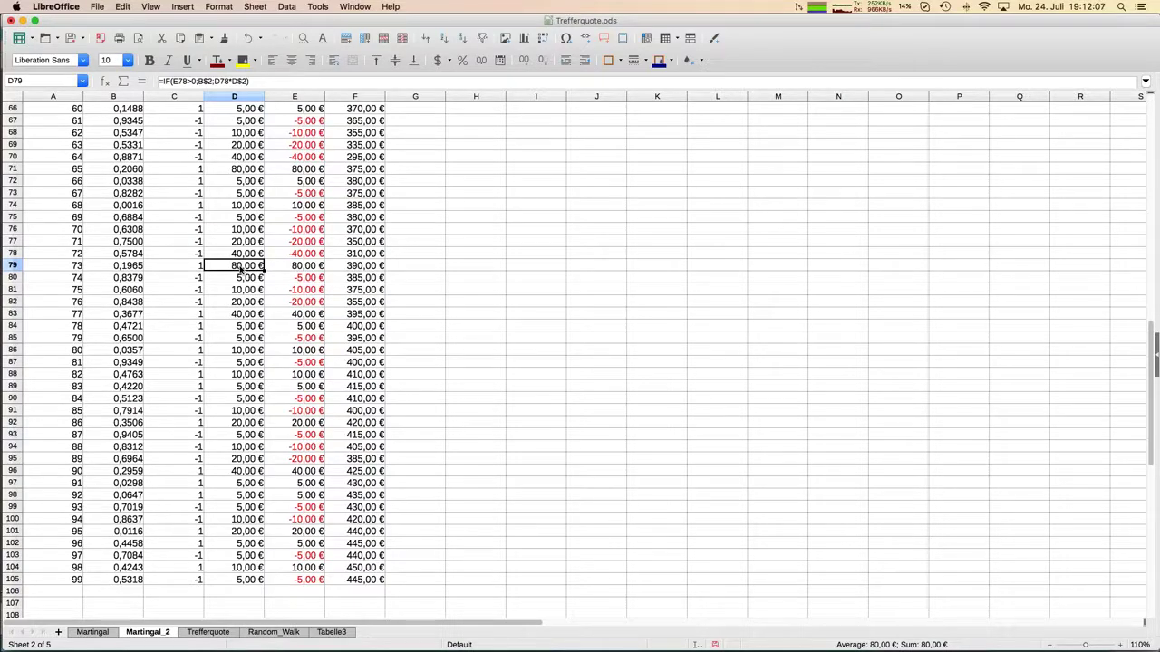
scroll(240, 268, up, 18)
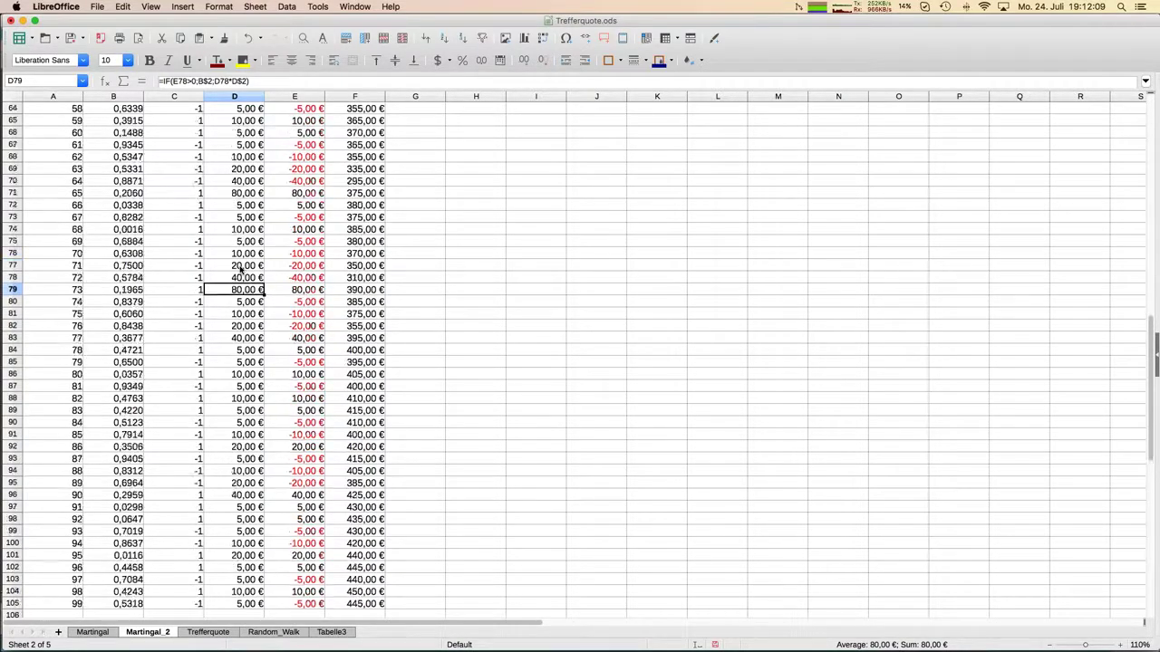
scroll(240, 268, up, 3)
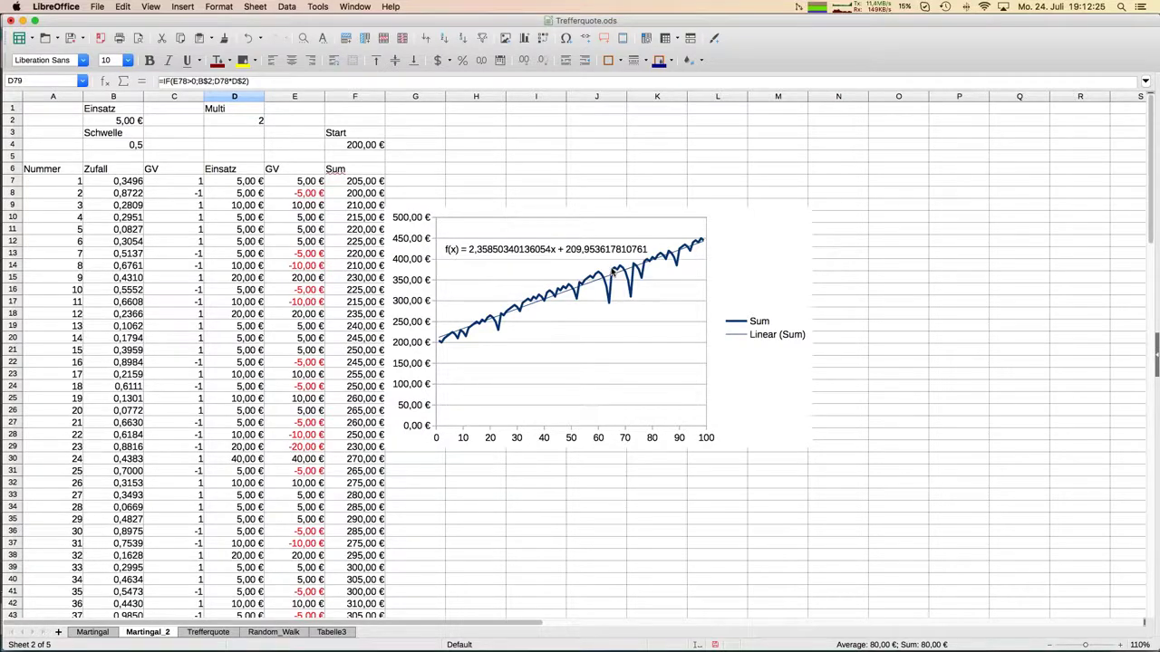
- Check the D9 stake and B8 =RAND() formulas, then recalculate all random draws with F9
click(226, 207)
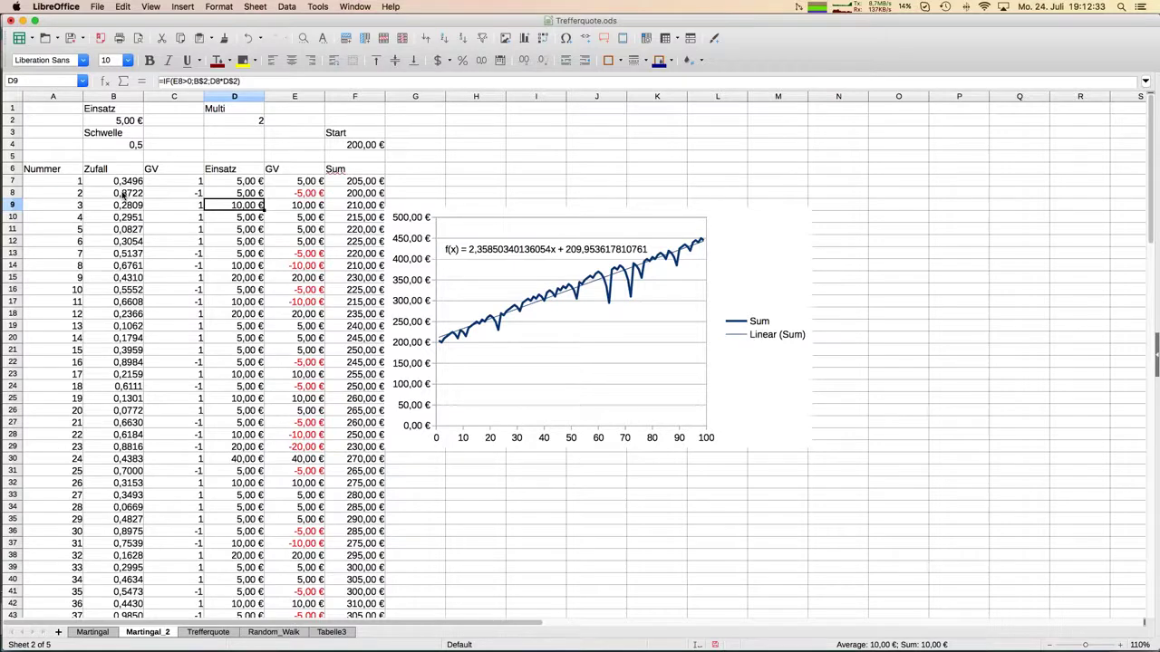
click(124, 196)
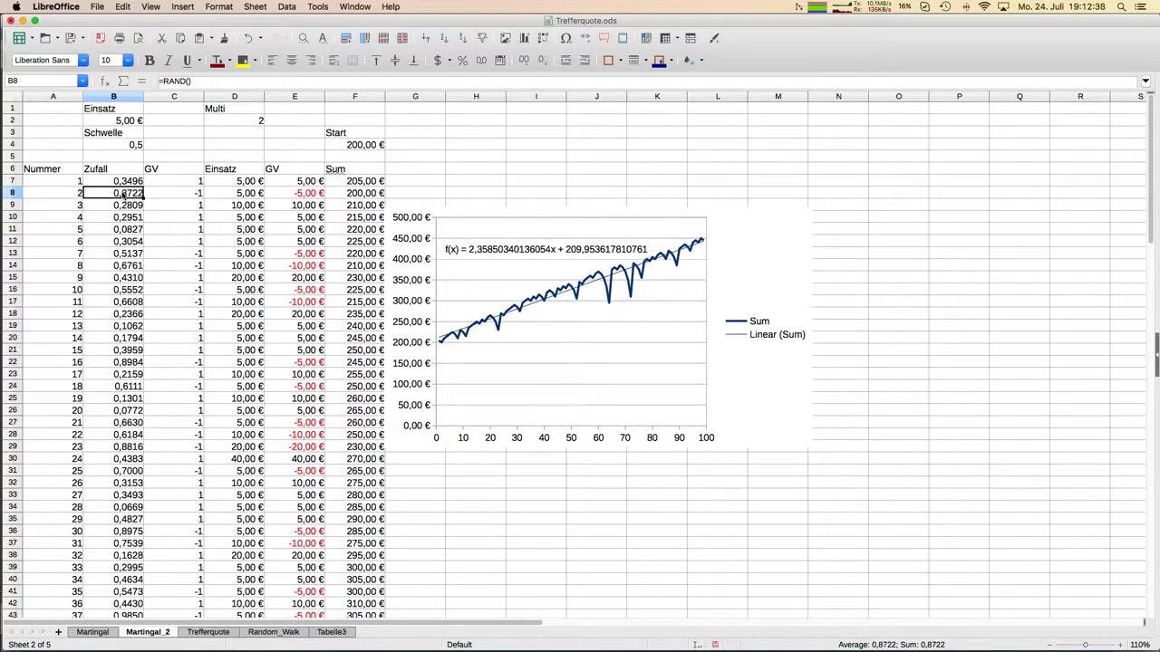
key(F9)
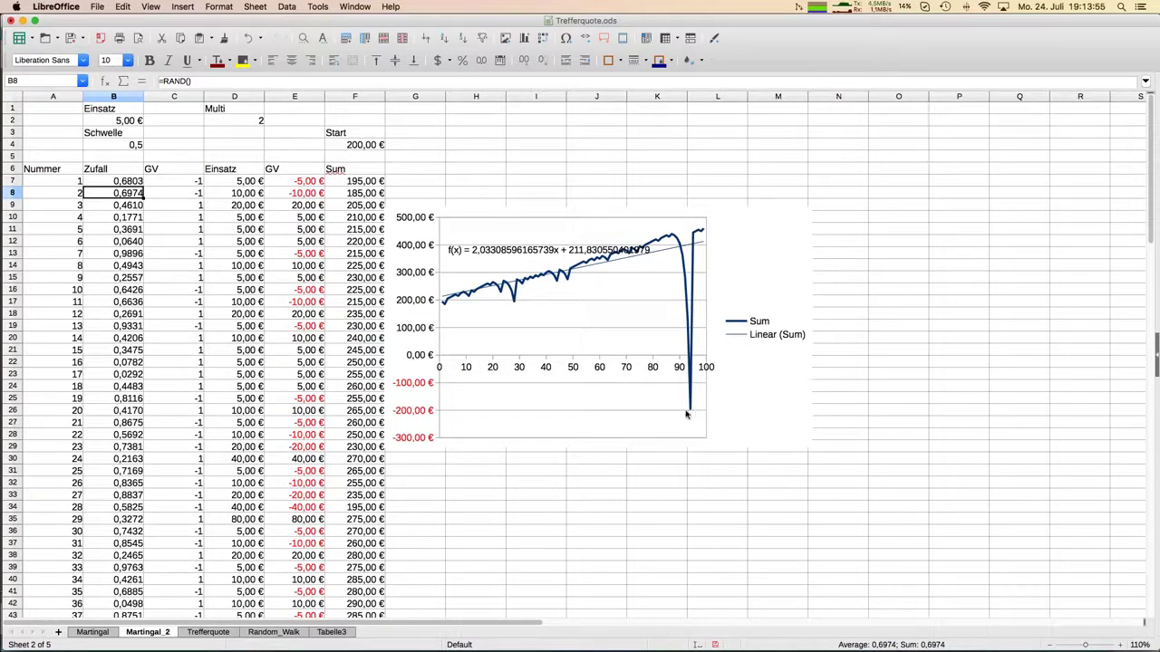
- Check the IF win/loss formula in E17, then switch to the Martingal sheet
click(292, 304)
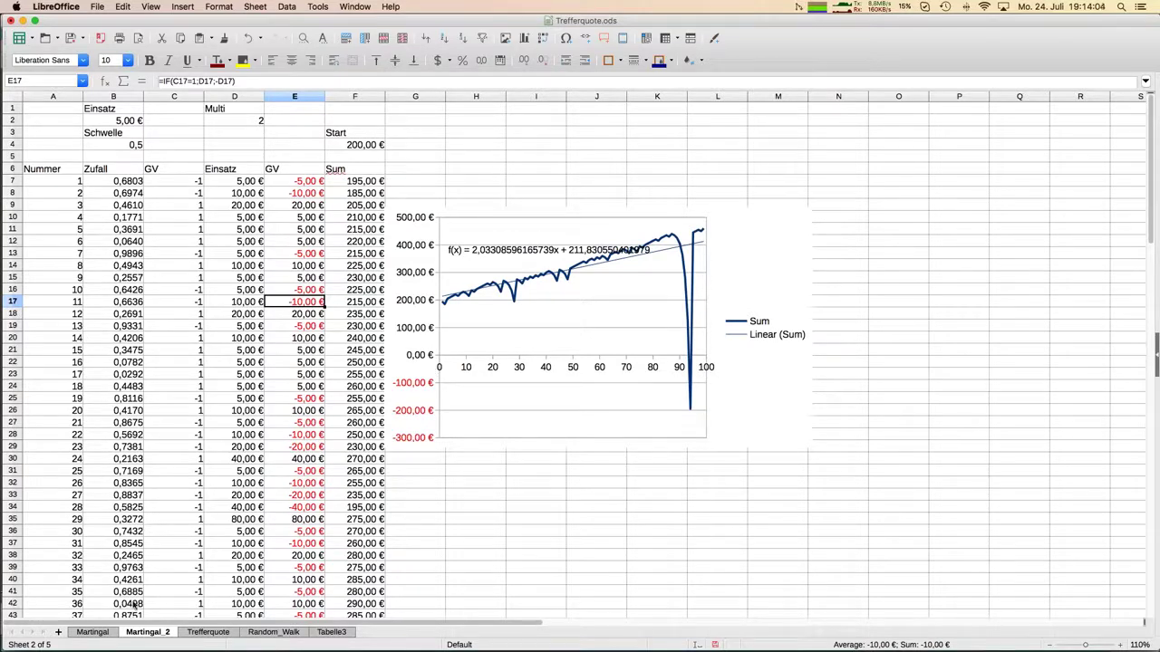
click(93, 632)
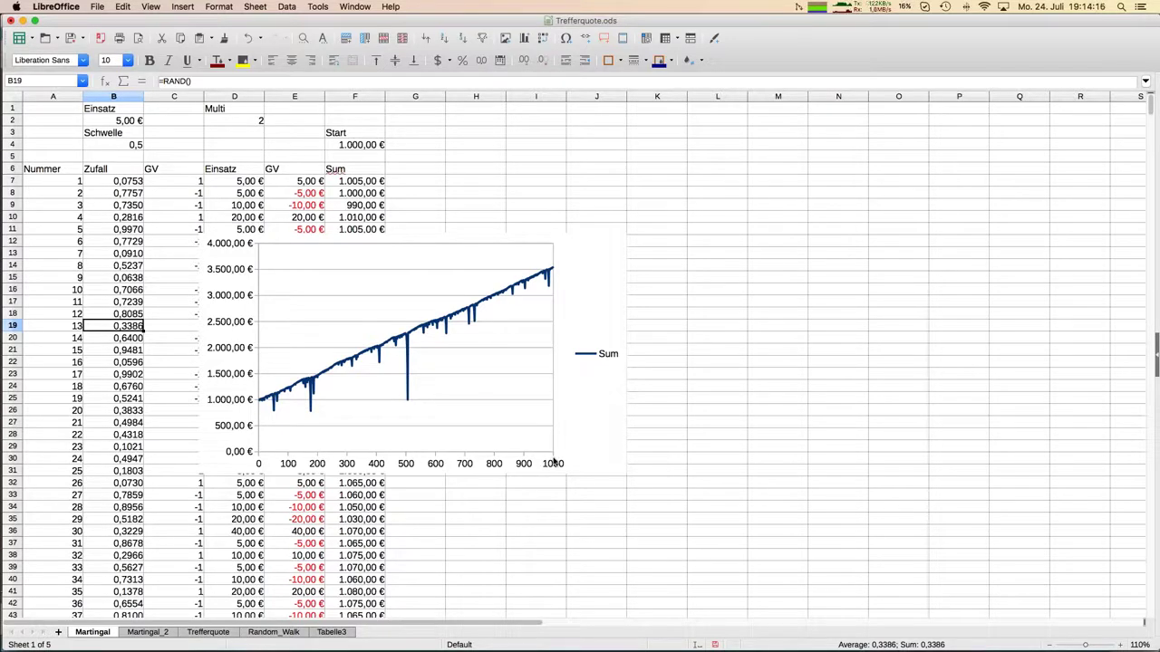
click(363, 148)
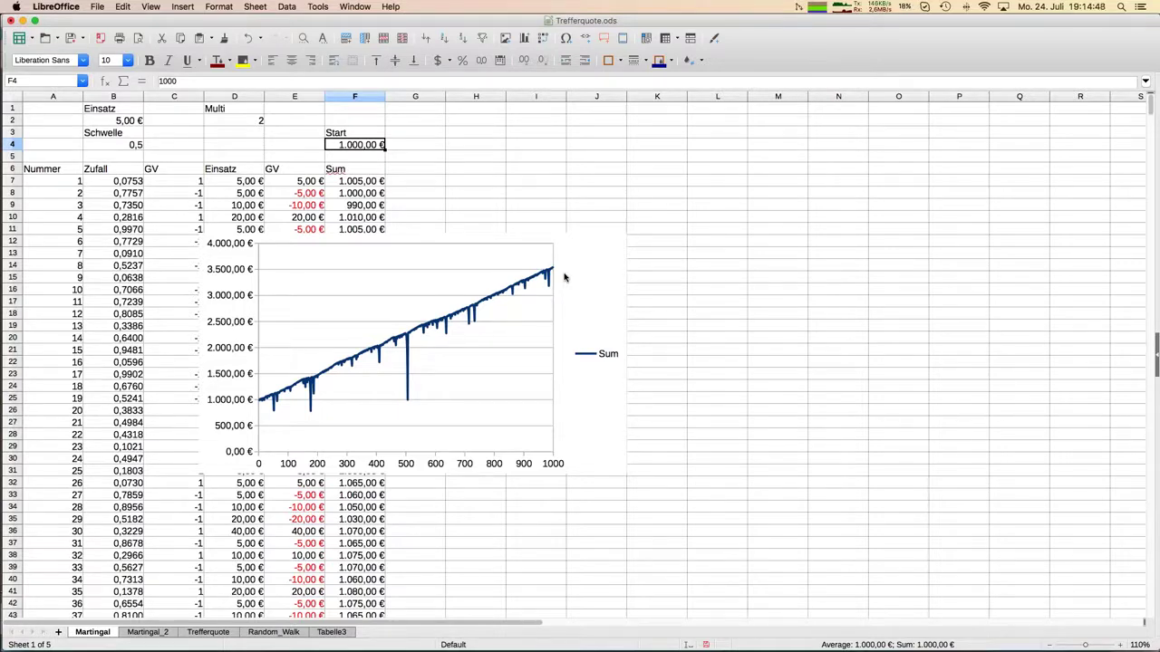
click(433, 209)
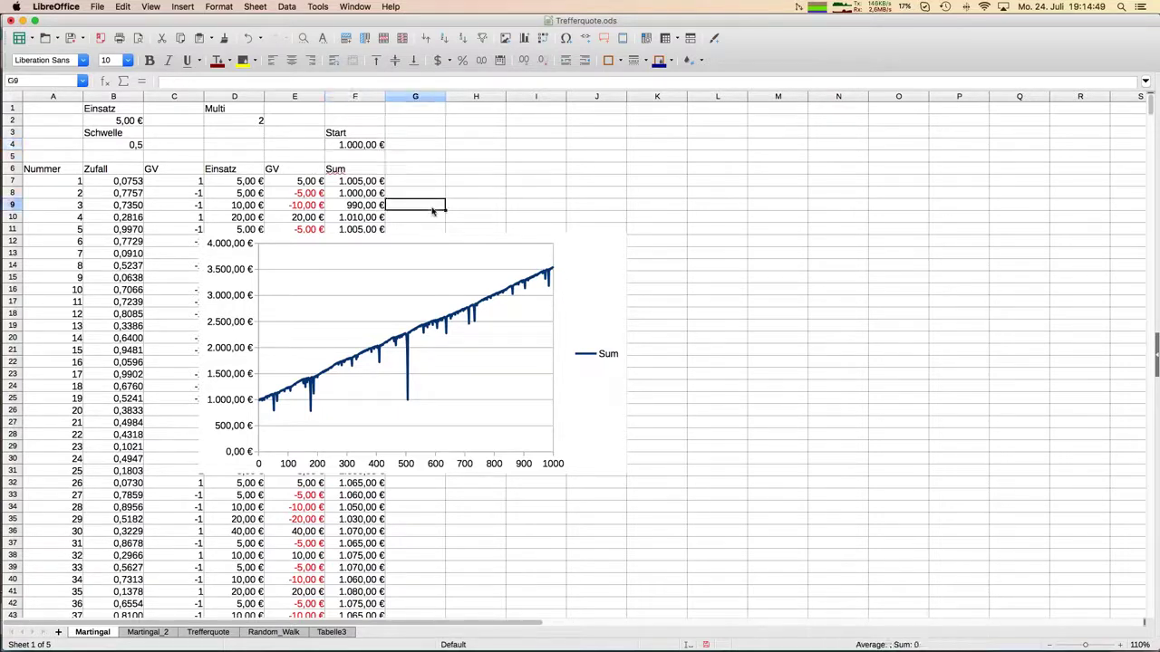
- Recalculate the Martingal random draws five times to produce new simulated runs
key(F9)
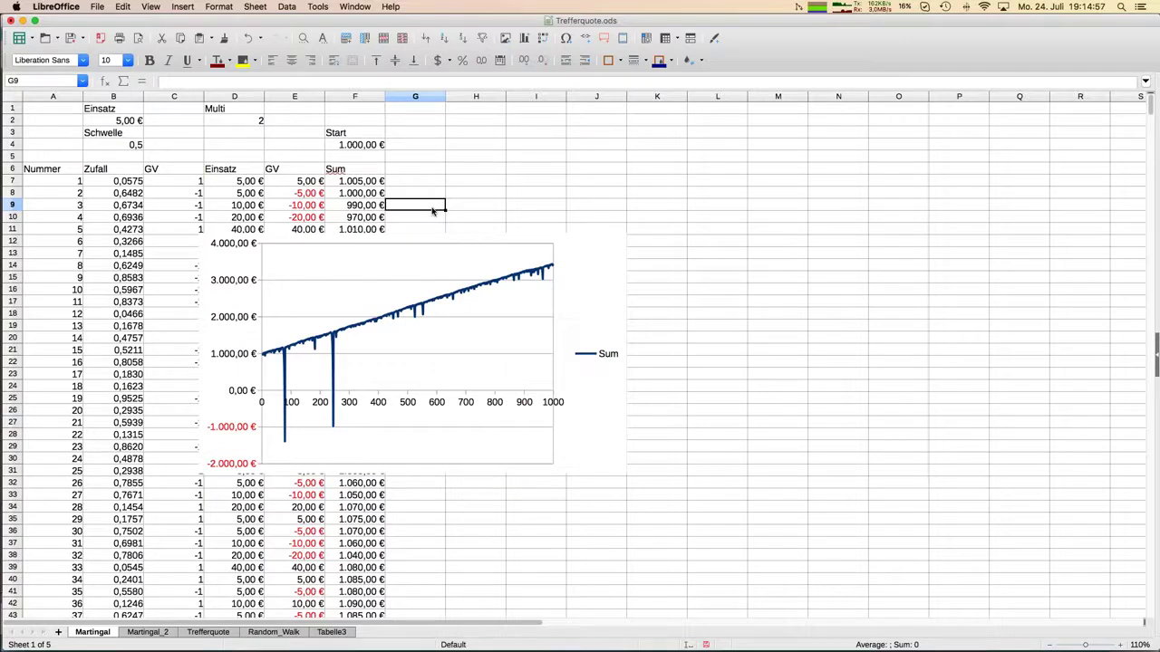
key(F9)
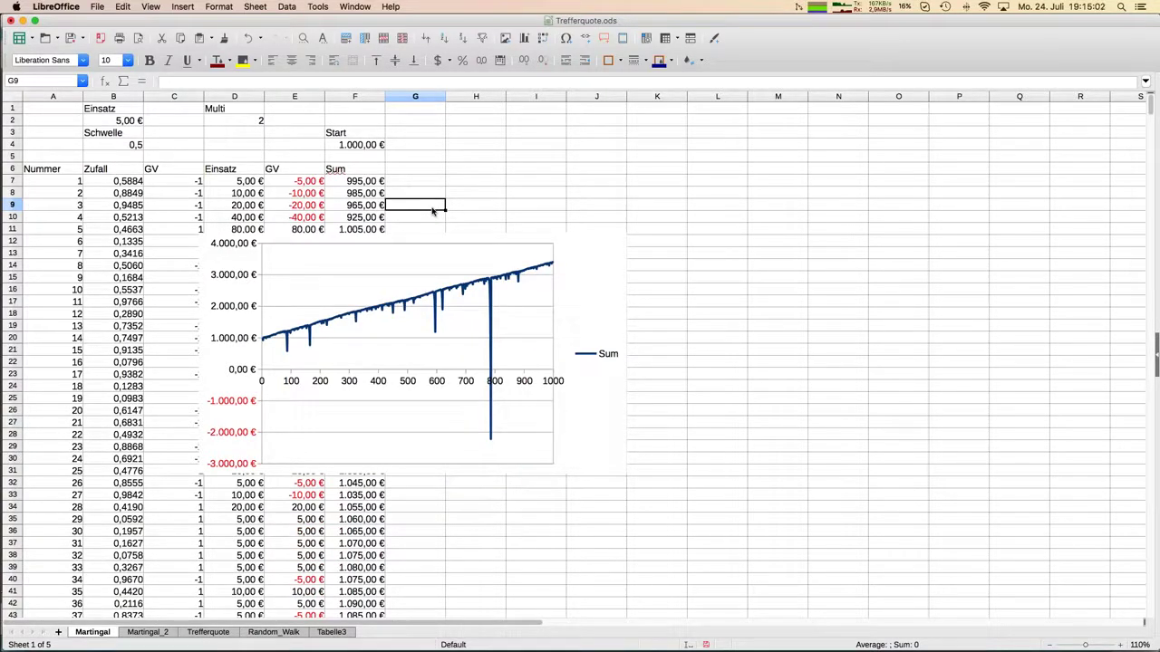
key(F9)
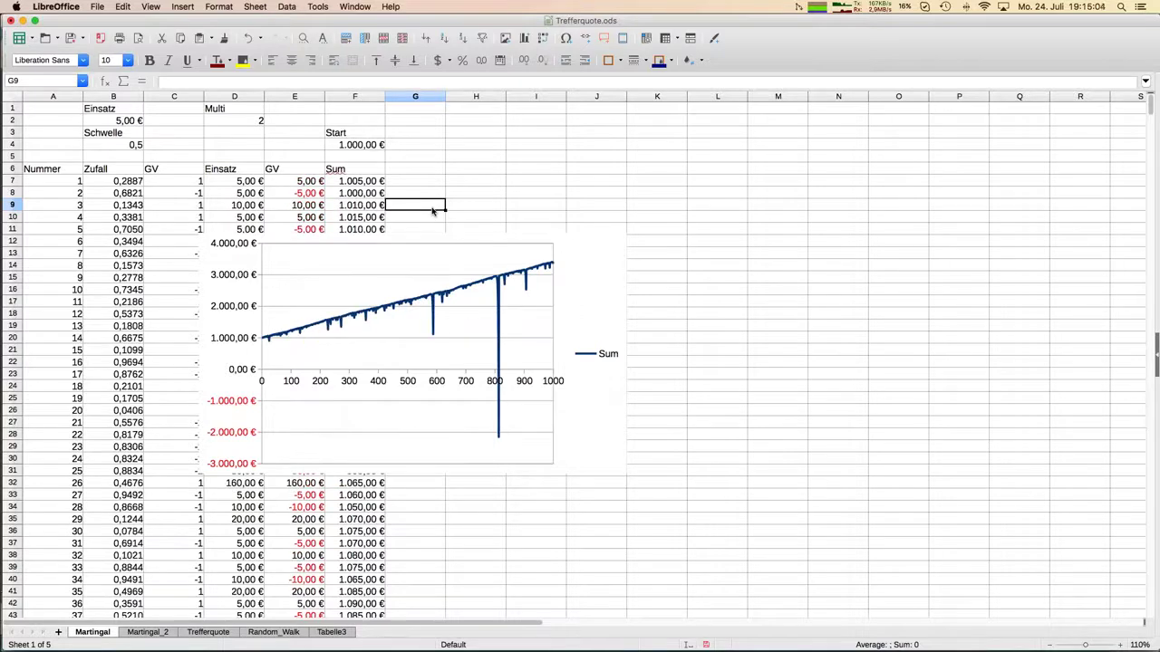
key(F9)
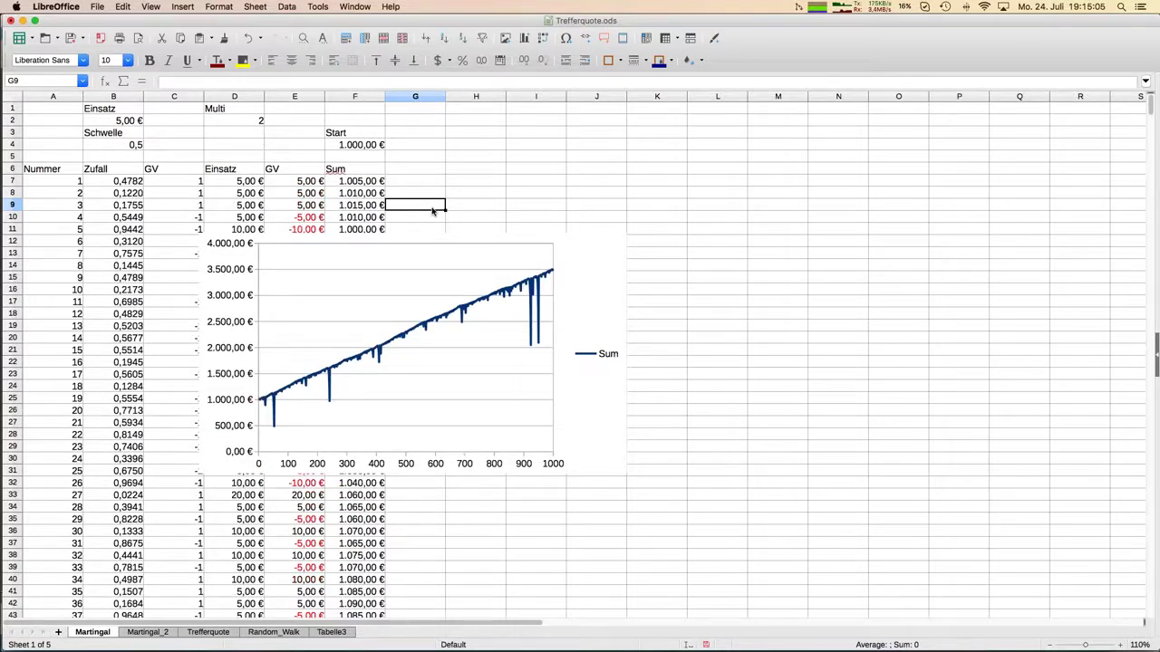
key(F9)
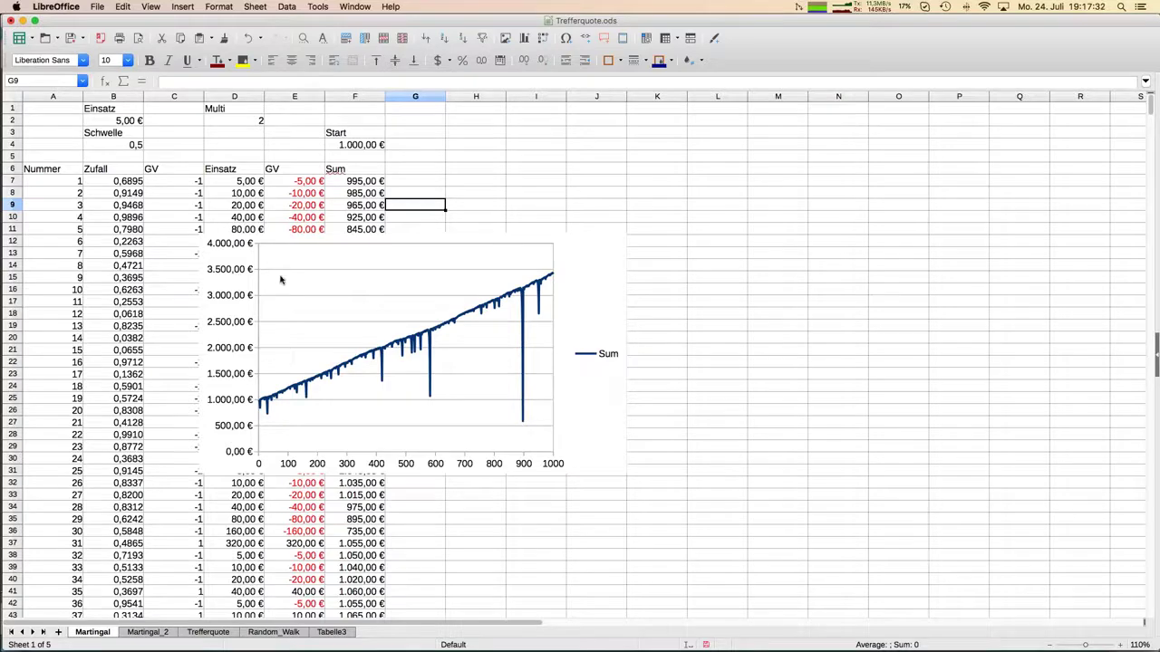
- Switch from the spreadsheet to the Impress presentation on slide 4
mouse_move(3, 308)
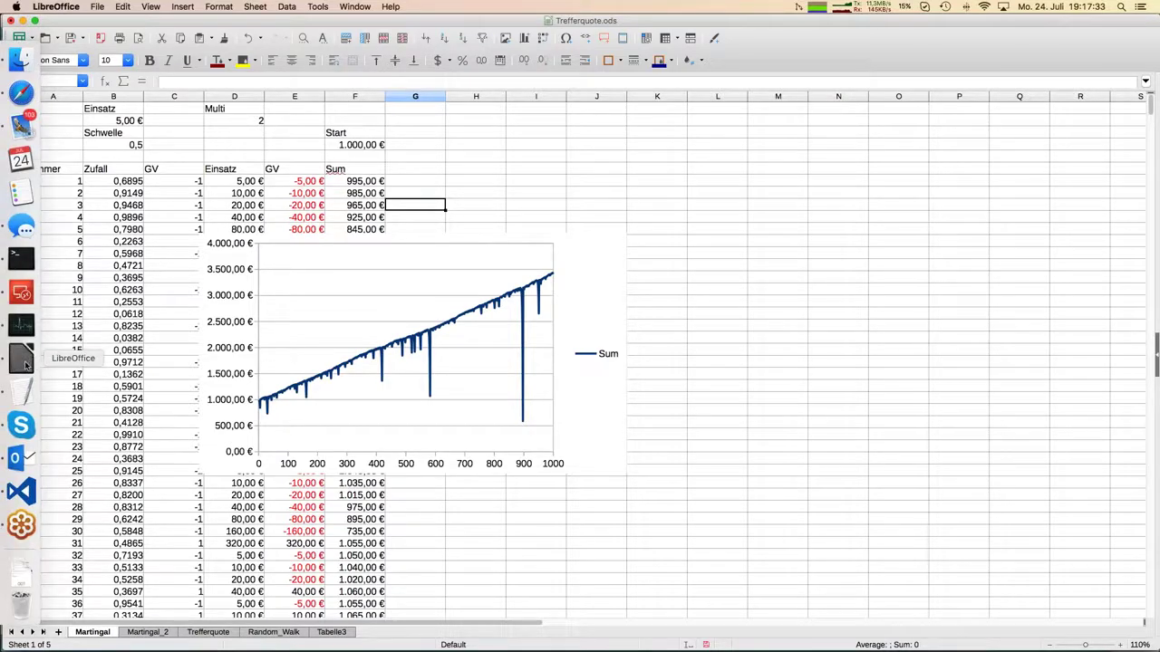
click(107, 363)
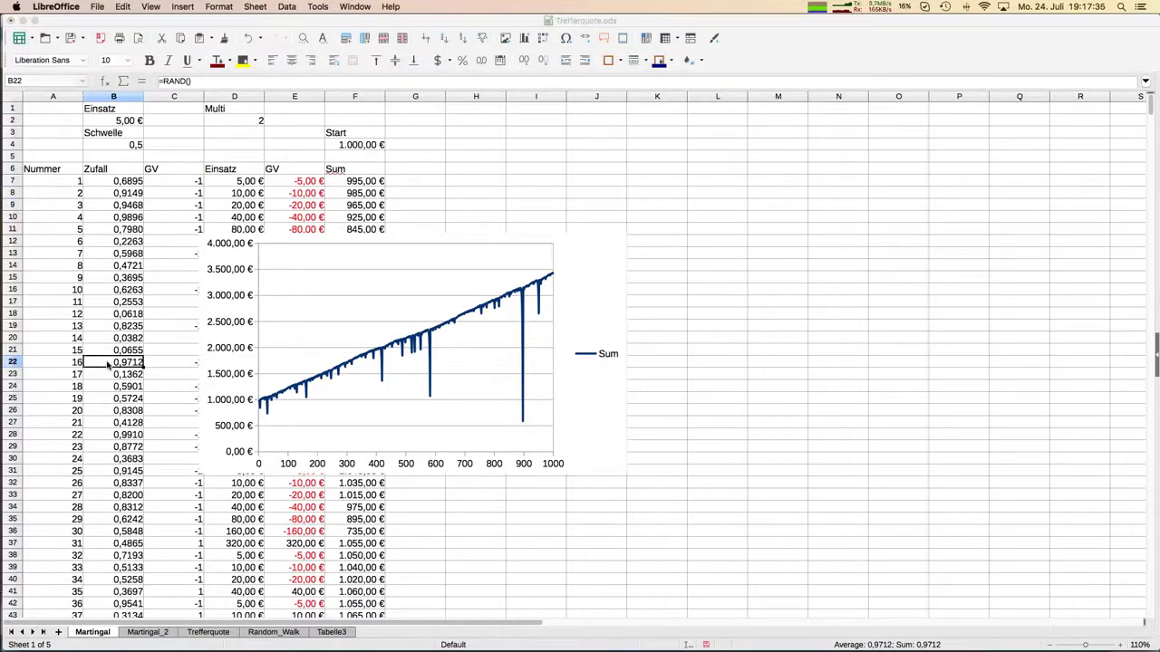
key(super+grave)
key(super+grave)
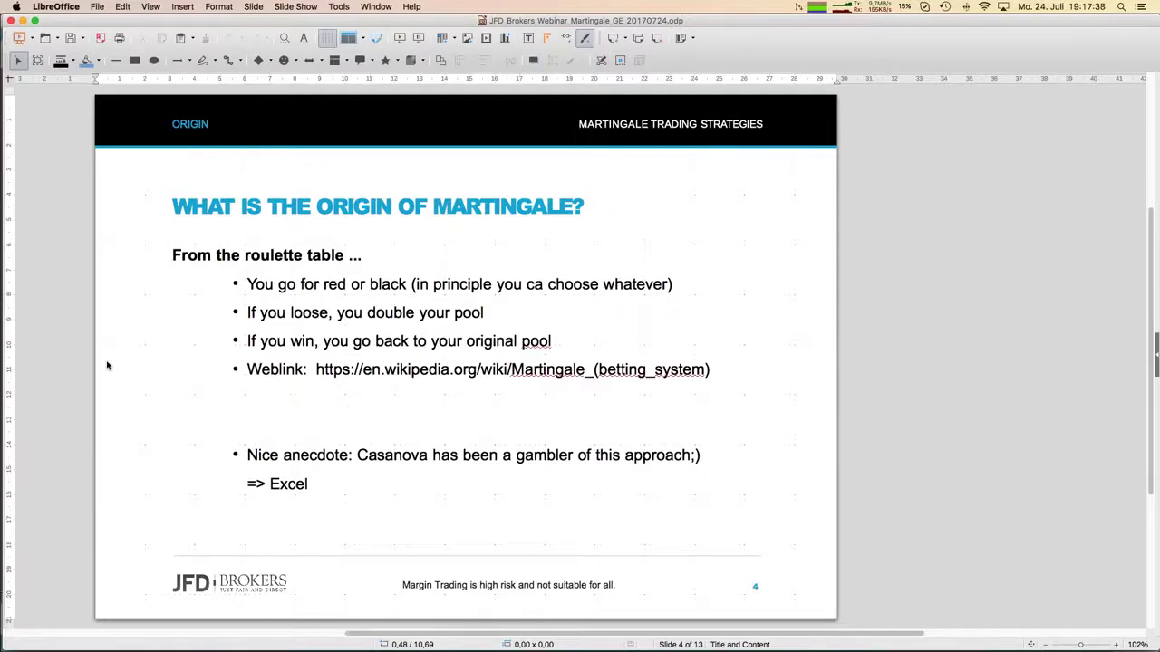
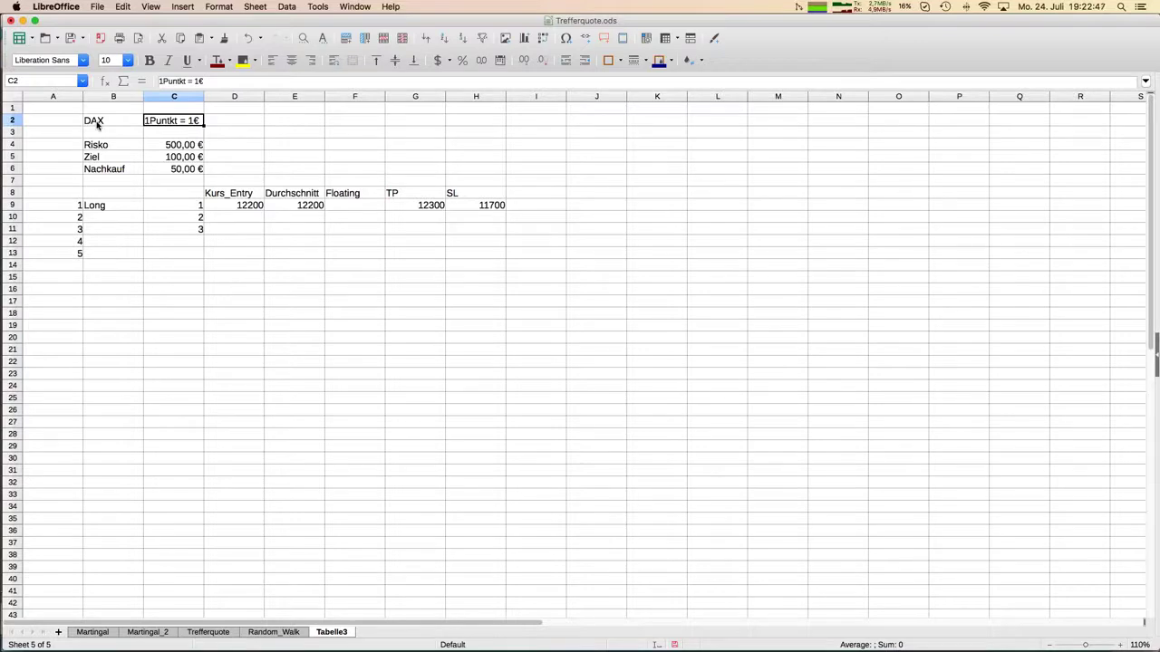
- Correct the C2 note to read '1Point = 1€'
click(185, 81)
key(BackSpace)
key(BackSpace)
key(BackSpace)
key(BackSpace)
key(BackSpace)
key(BackSpace)
text(Point)
key(Return)
click(173, 120)
- Rename the B4 and B5 labels to 'Risk' and 'Target'
click(111, 148)
text(Risk)
key(Return)
text(RTarget)
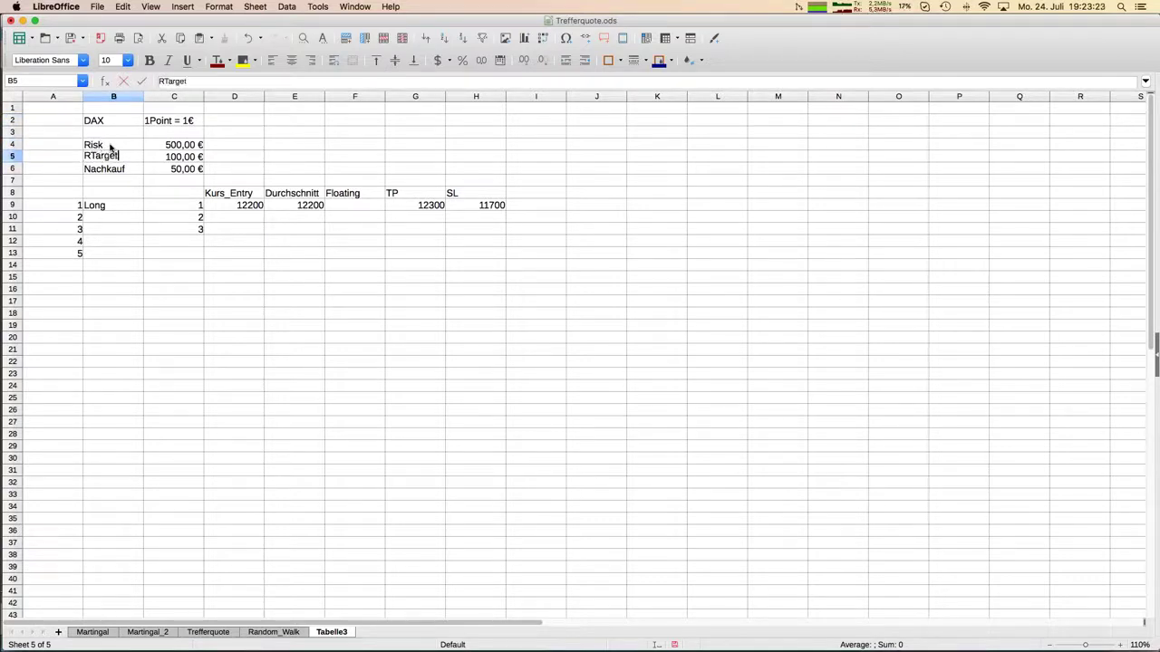
key(BackSpace)
key(BackSpace)
key(BackSpace)
key(BackSpace)
key(BackSpace)
key(BackSpace)
key(BackSpace)
text(Target)
key(Return)
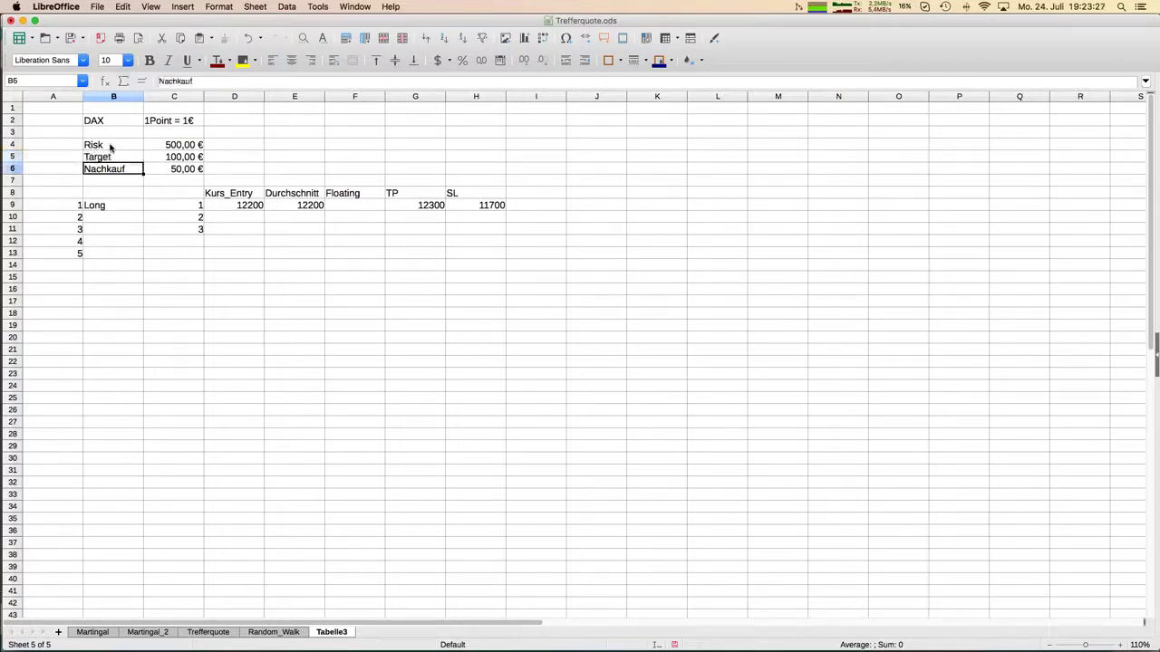
key(Up)
key(Up)
key(Right)
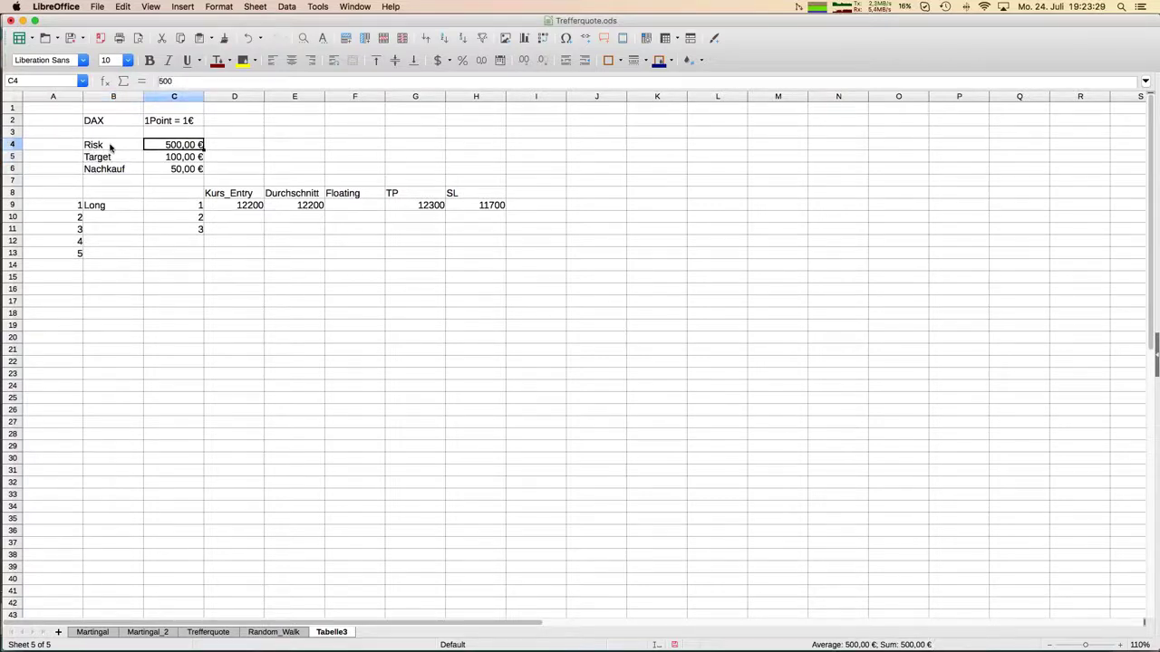
key(Down)
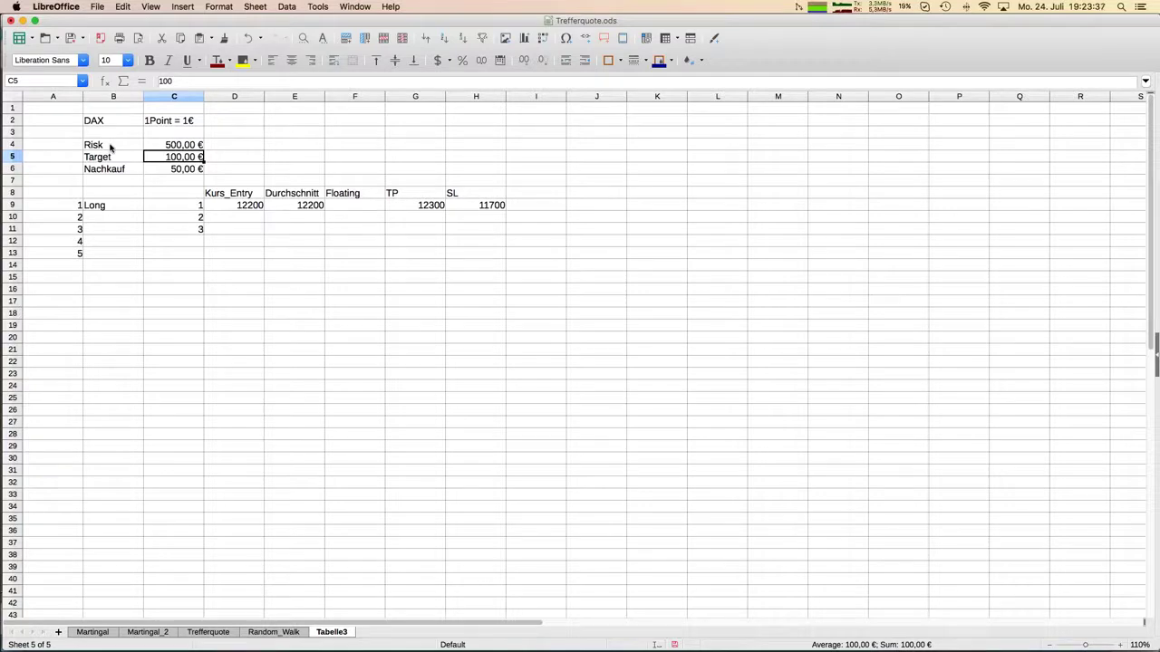
- Rename the Nachkauf label in B6 to 'ReBuy'
key(Left)
key(Down)
text(Rebuy)
key(BackSpace)
key(BackSpace)
key(BackSpace)
text(Buy)
key(Return)
- Add an 'Average' label in A6 beside ReBuy
key(Up)
key(Left)
text(Average)
key(Return)
key(Up)
key(Up)
key(Down)
key(Right)
key(Right)
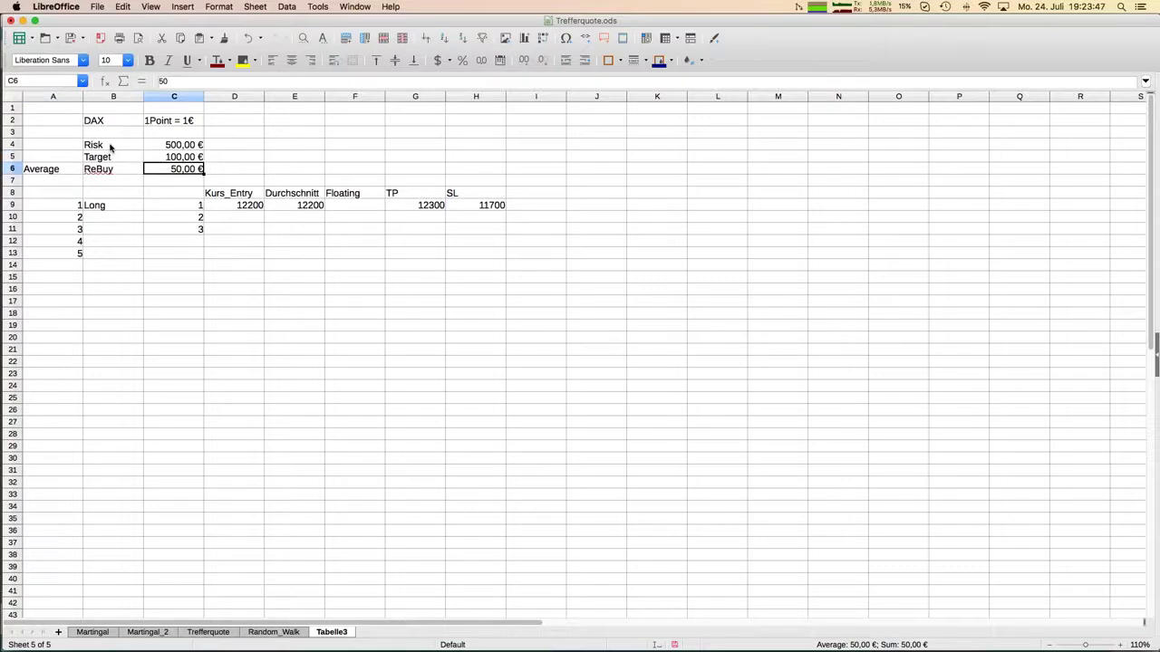
key(Right)
key(Right)
key(Left)
key(Down)
key(Down)
key(Down)
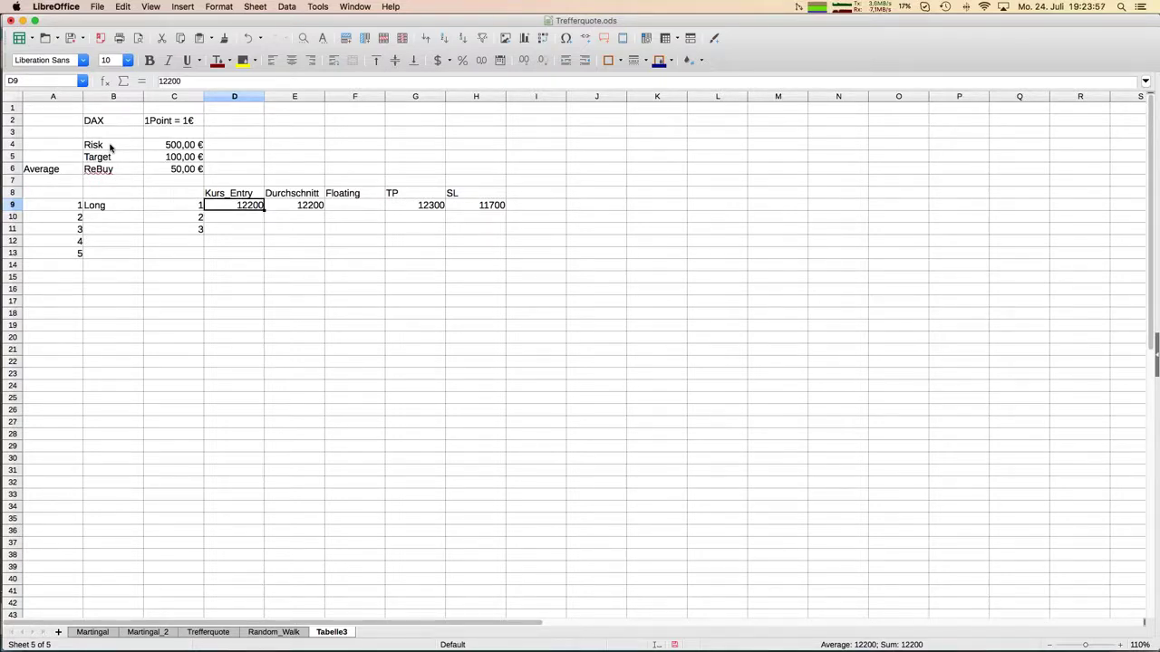
- Rename the D8 header from Kurs_Entry to 'Price_Entry'
key(Right)
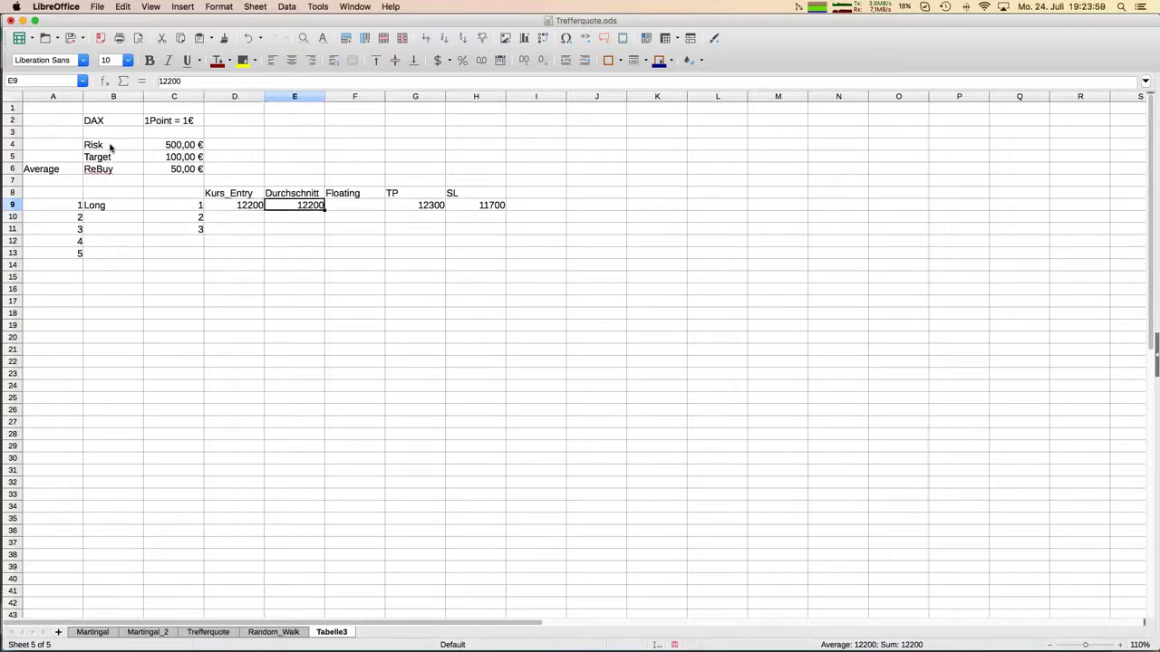
key(Left)
key(Up)
text(Price_Entry)
key(Return)
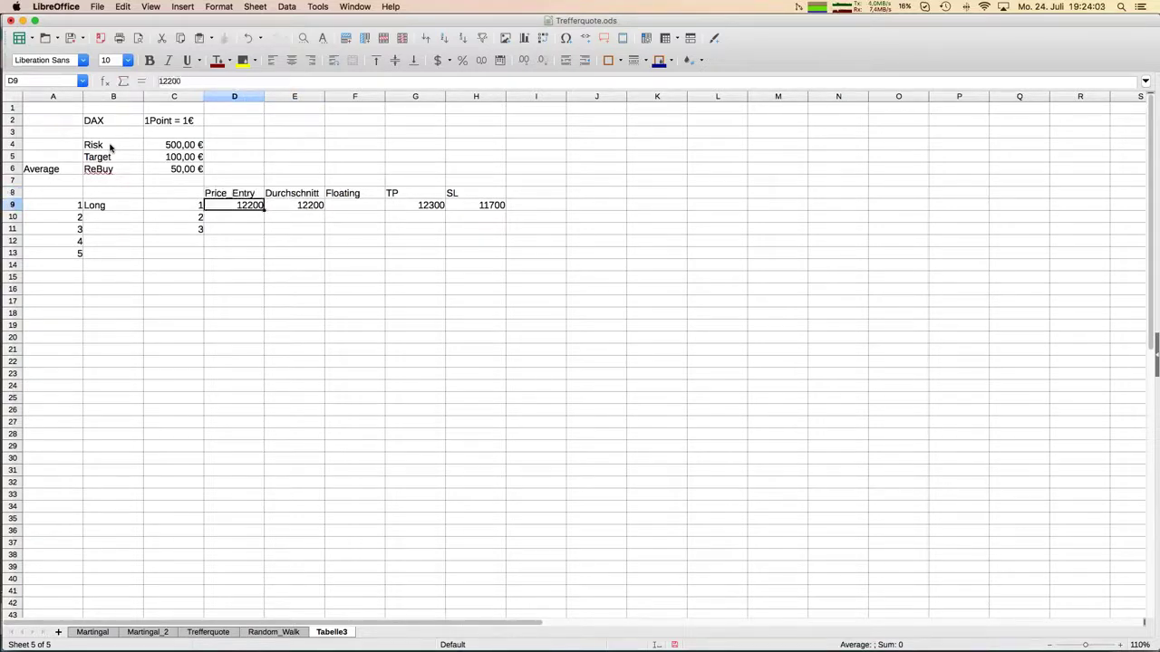
- Rename the E8 header from Durchschnitt to 'Average'
key(Up)
key(Right)
text(Aver)
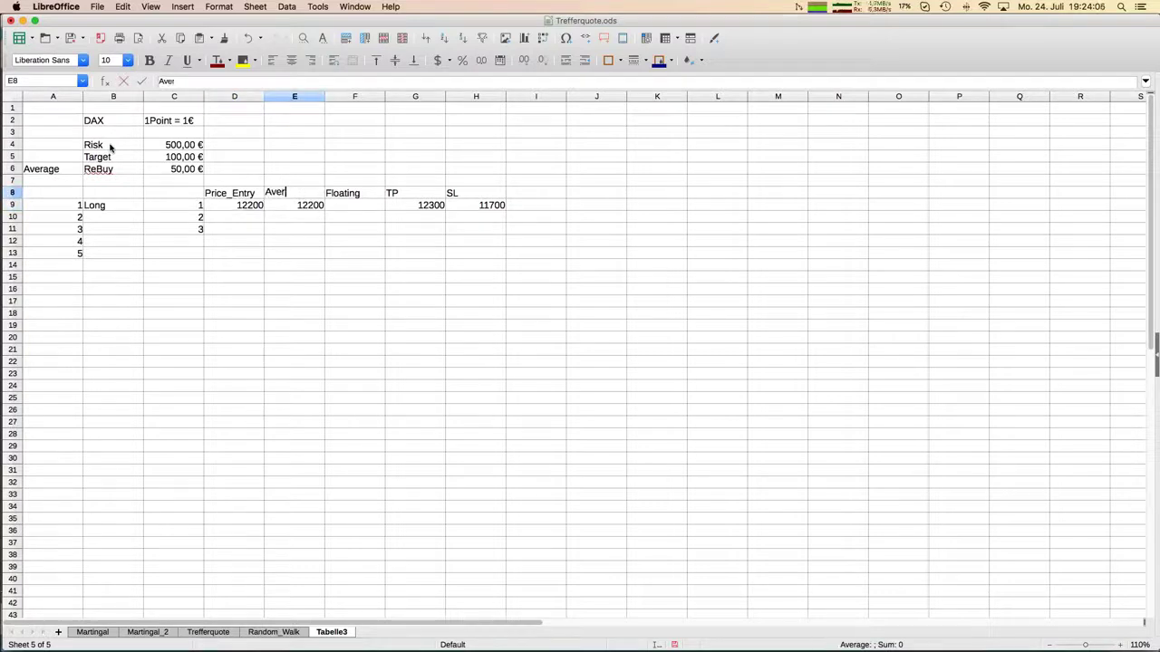
text(age)
key(Return)
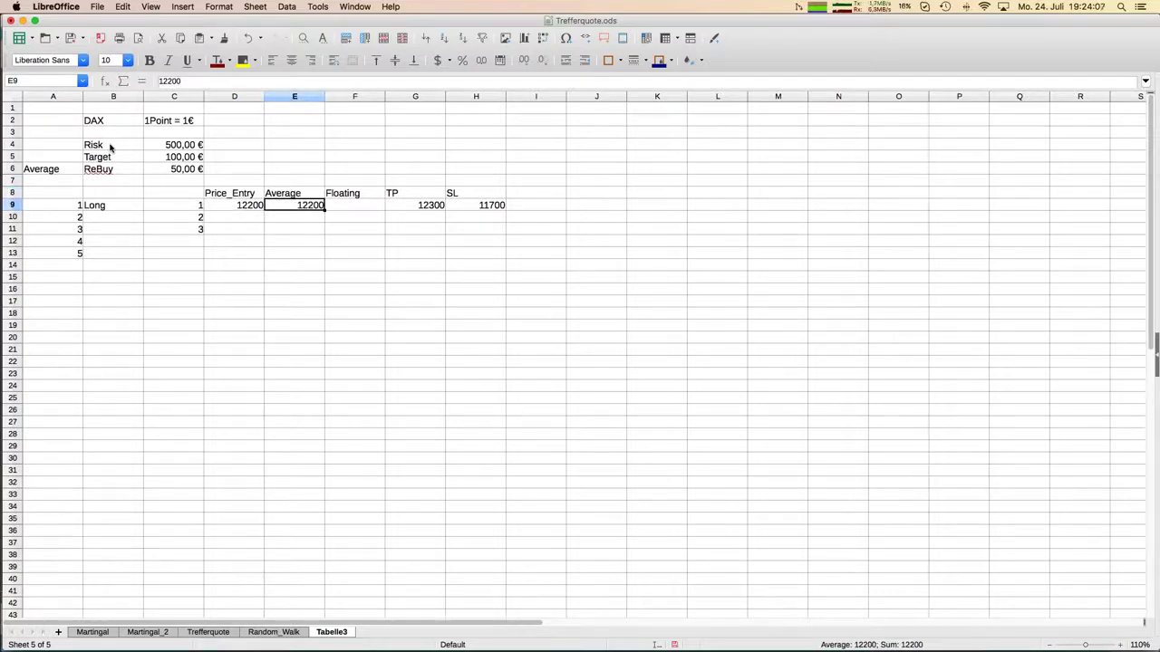
key(Left)
key(Right)
key(Right)
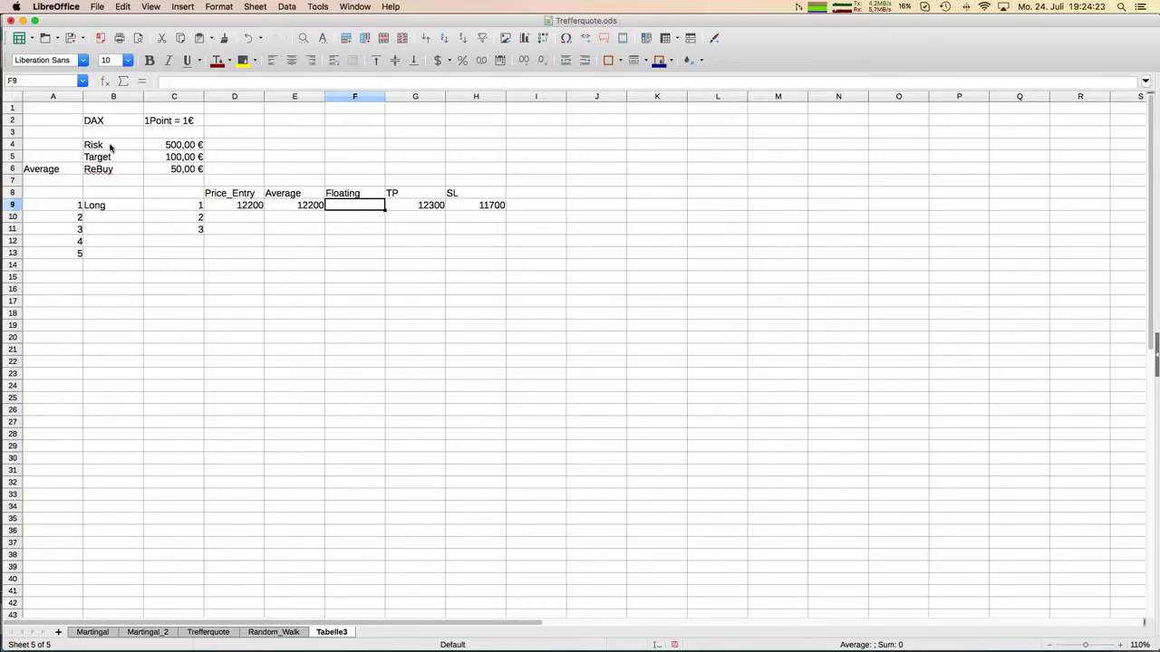
key(Right)
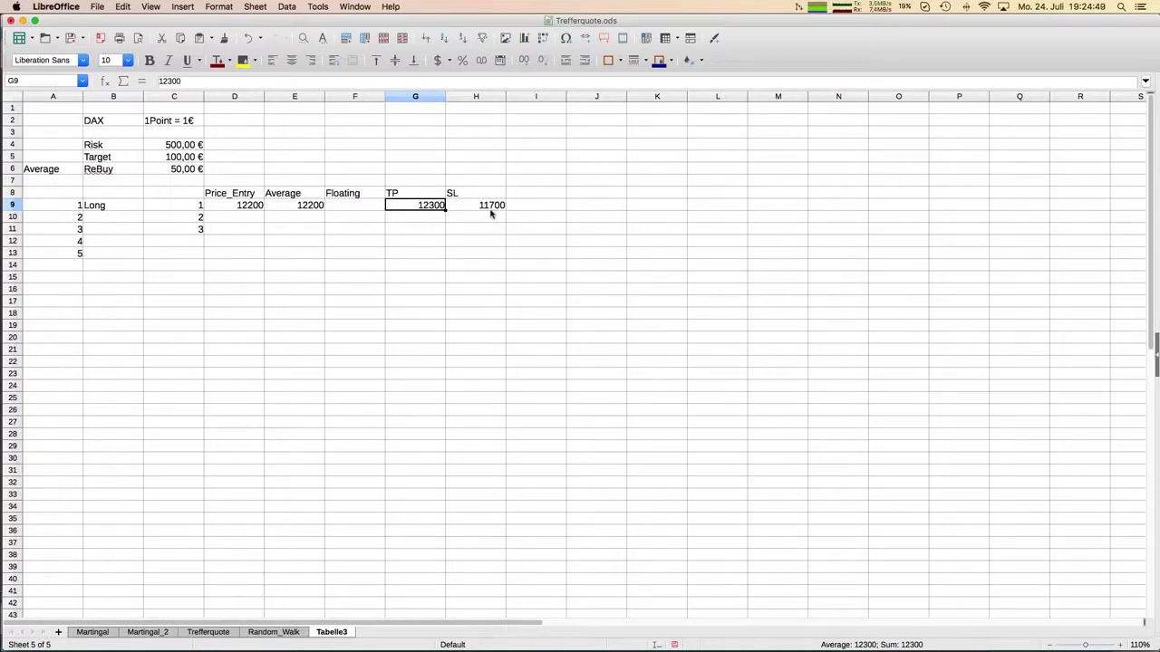
click(238, 219)
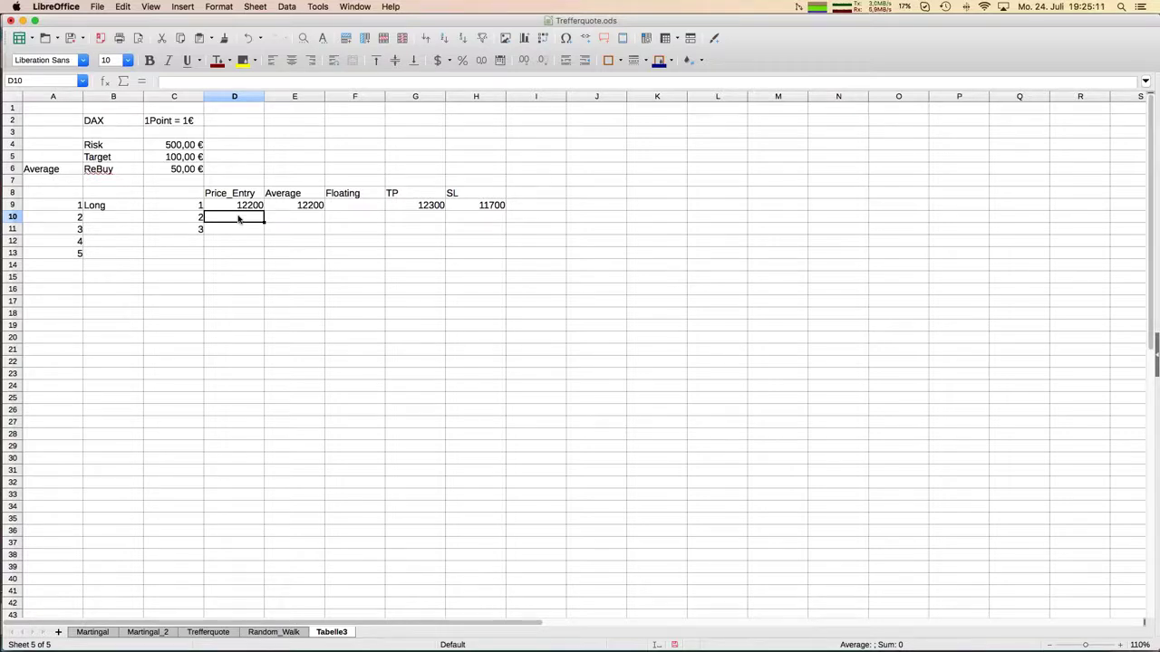
- Enter 12130 as the second entry price in D10
text(12130)
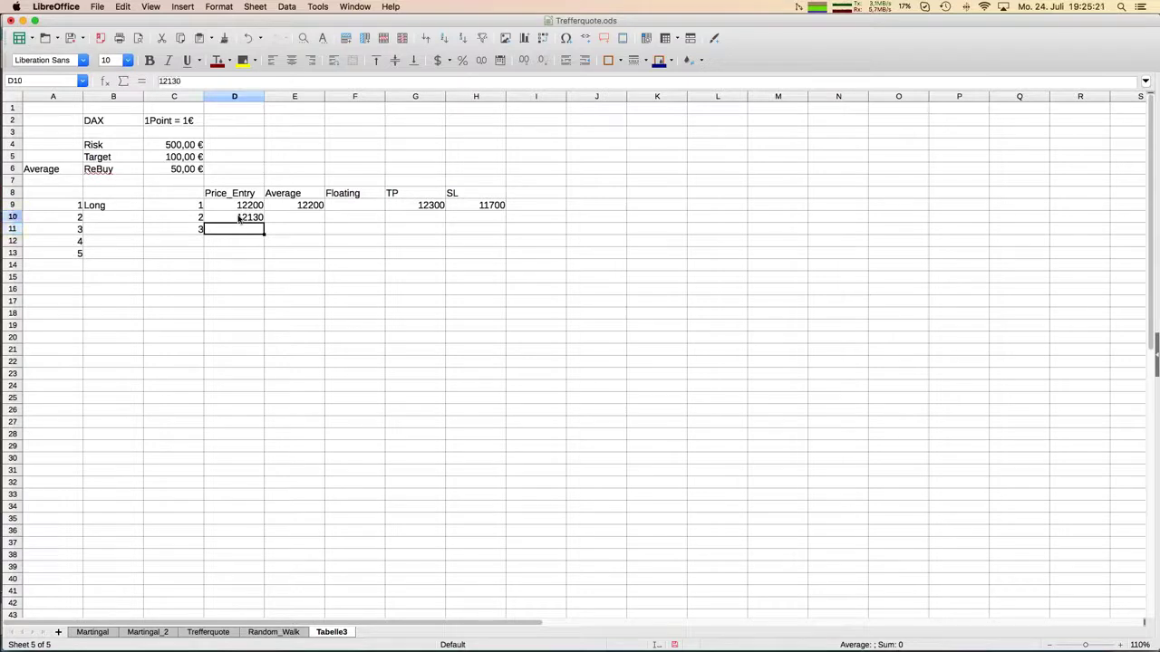
key(Return)
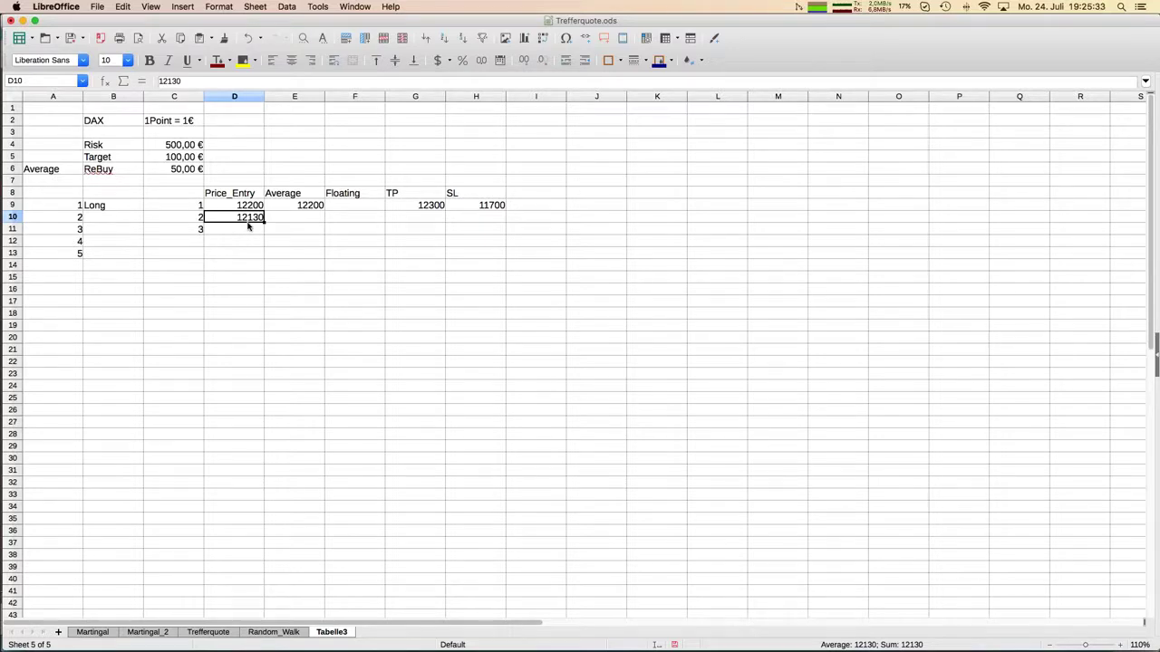
- Enter a floating loss of -70,00 € in F10
click(363, 220)
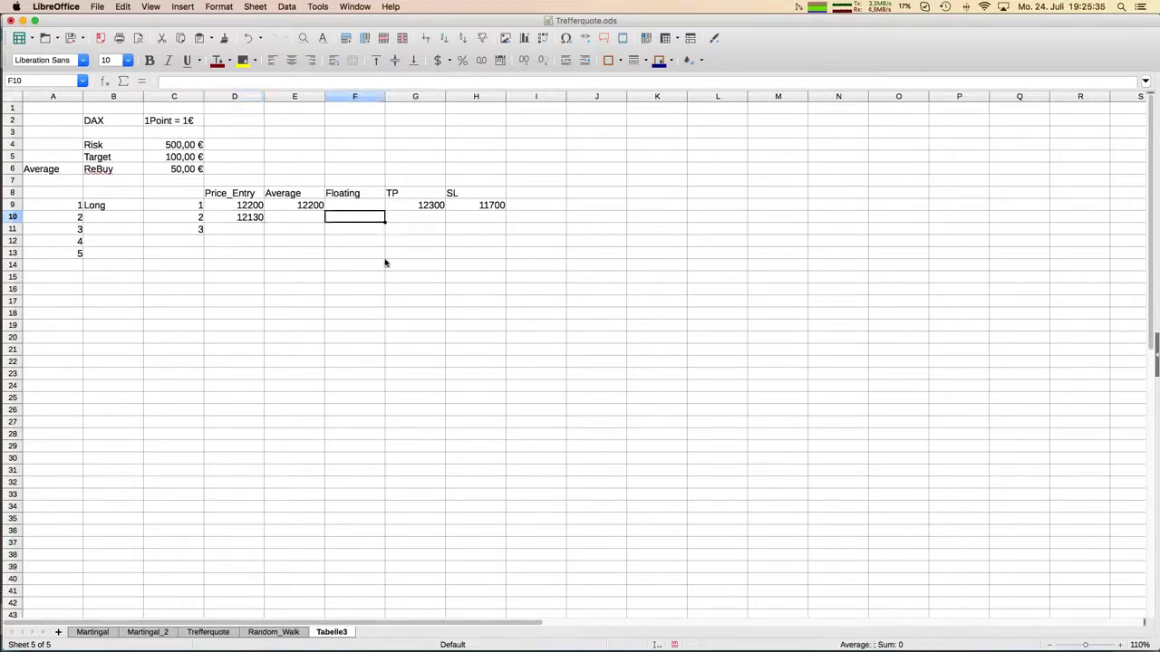
text(=IF)
key(BackSpace)
key(BackSpace)
text(70,00 €)
key(Return)
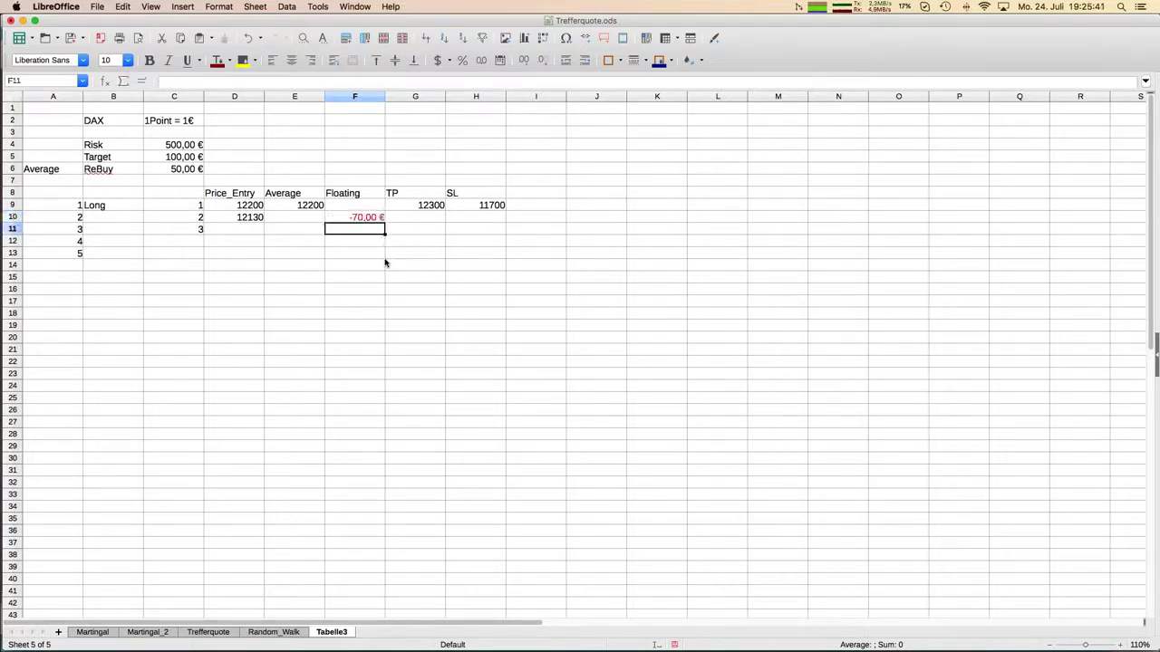
key(Up)
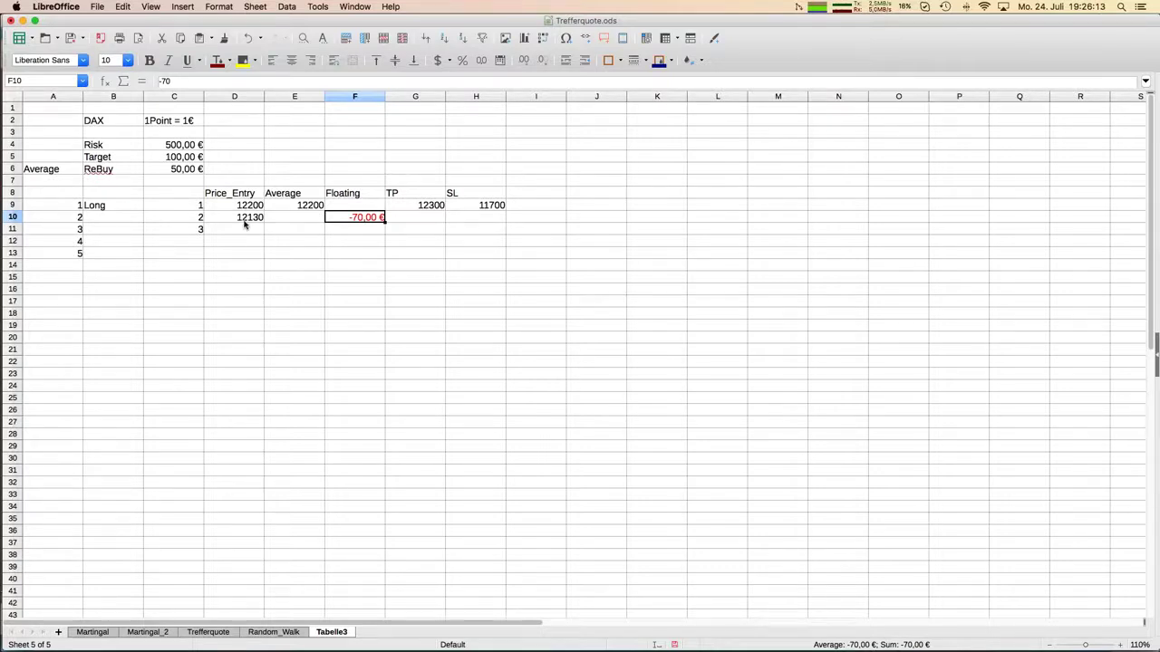
- Compute the second entry's average in E10 with =AVERAGE(D9:D10), giving 12165
click(292, 224)
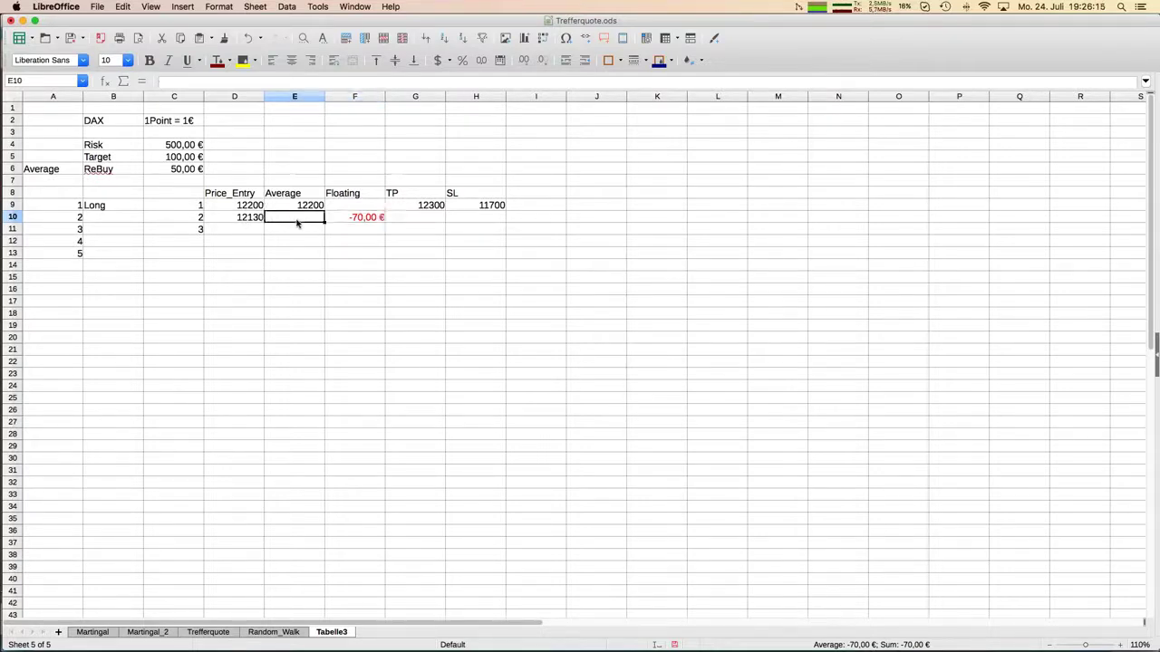
text(=)
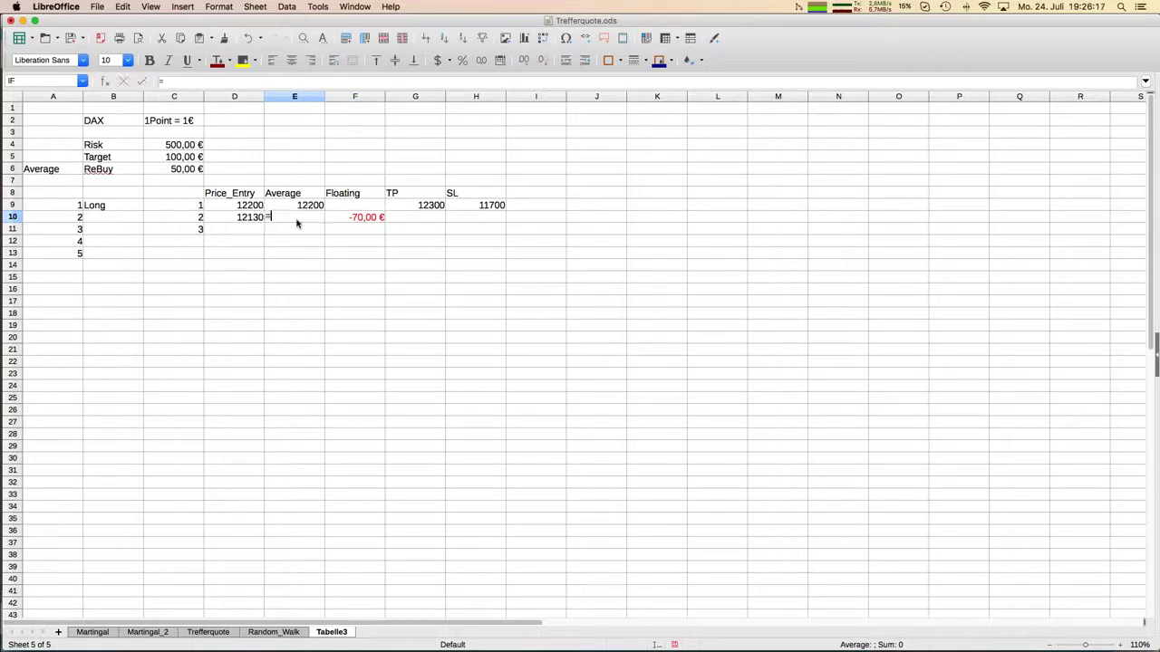
text(average)
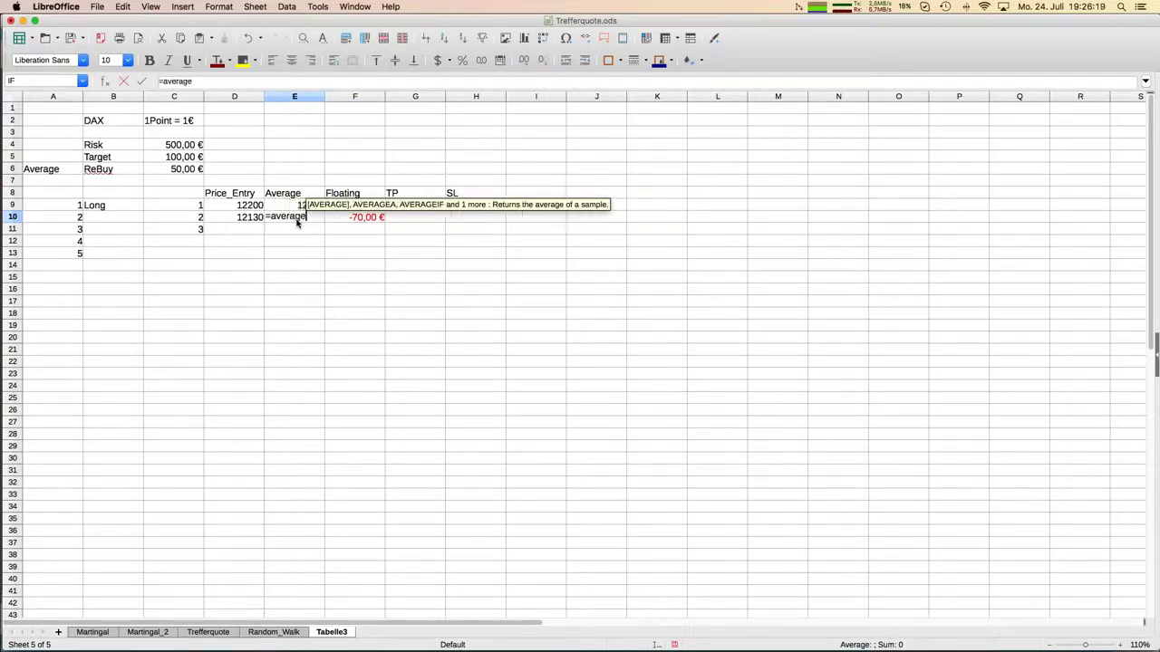
text(()
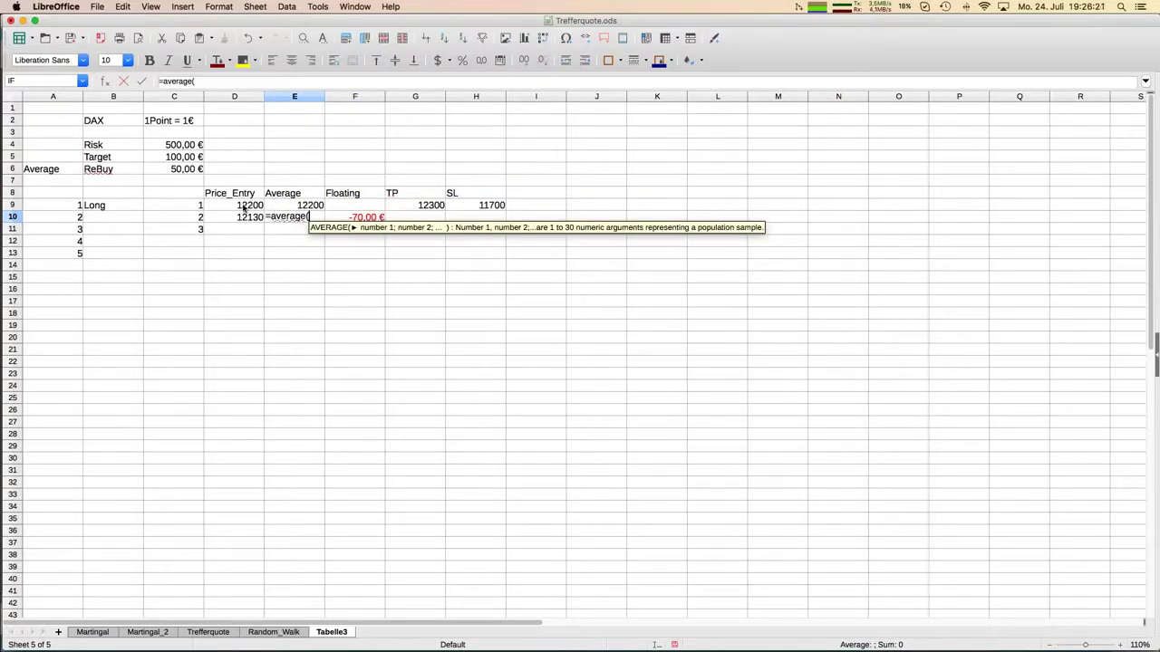
drag(245, 207, 244, 219)
key(Return)
key(Up)
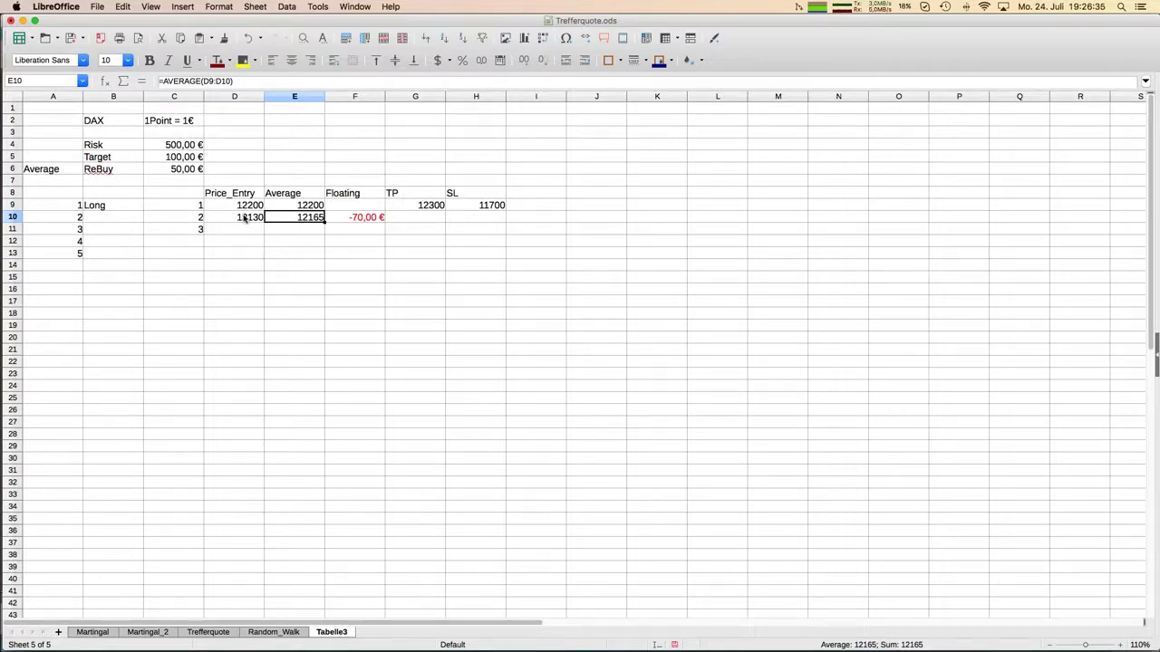
key(Right)
key(Right)
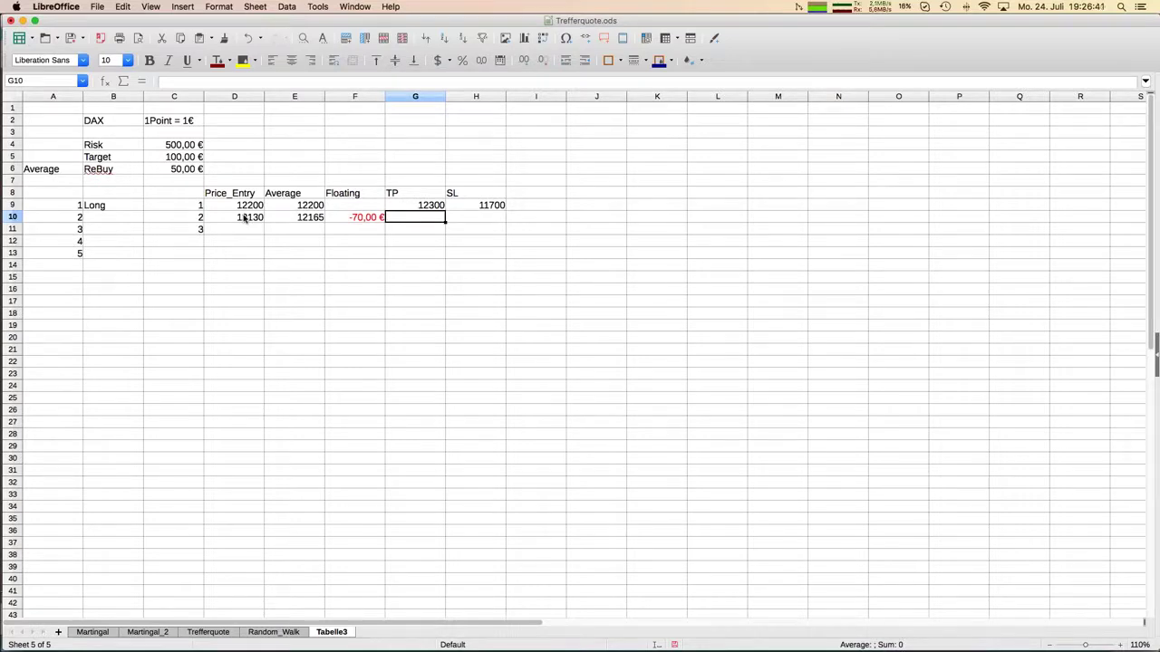
- Enter the take-profit formula =E10+C$5/C10 in G10
text(=)
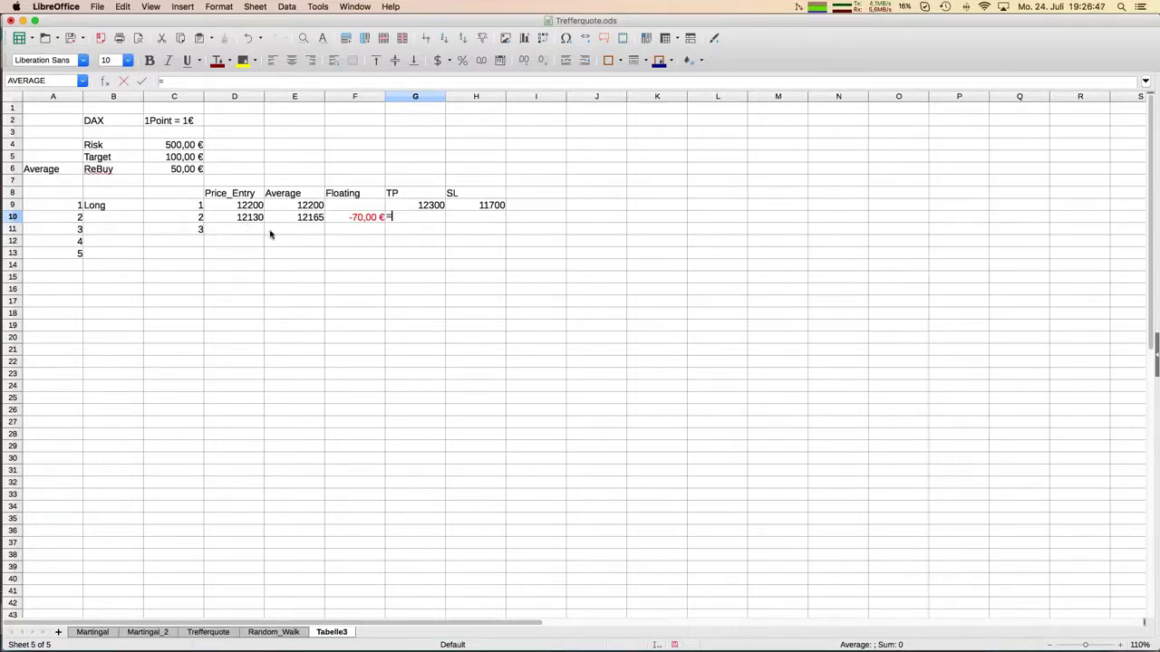
click(297, 219)
text(+)
click(179, 158)
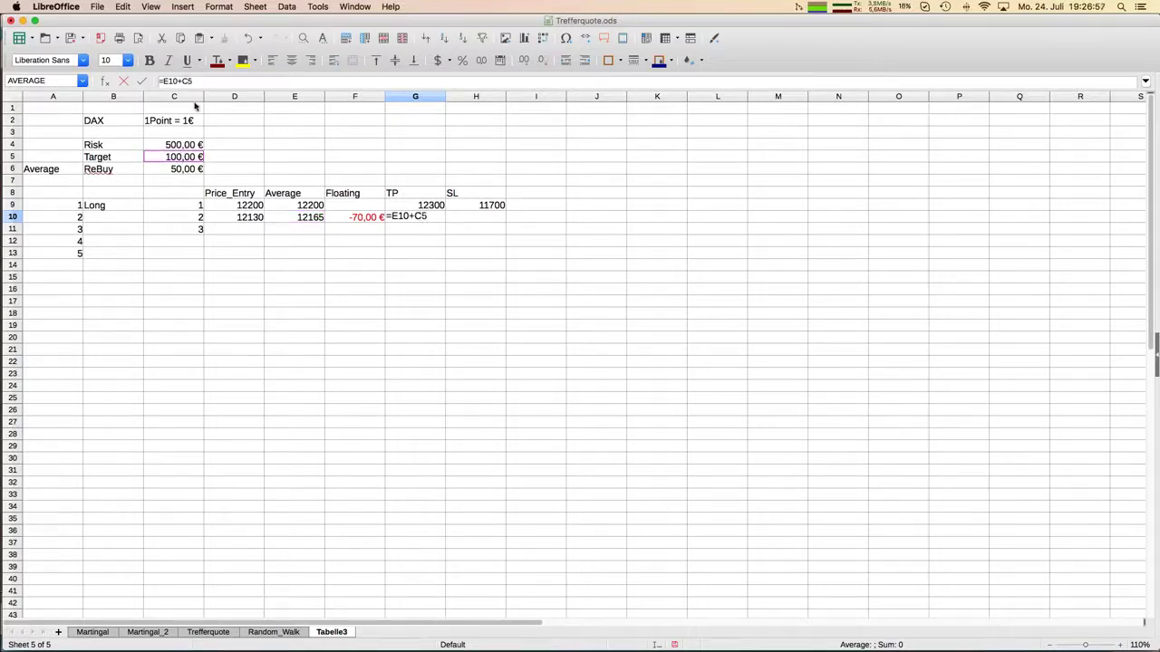
key(shift+F4)
key(shift+F4)
text(/)
click(194, 219)
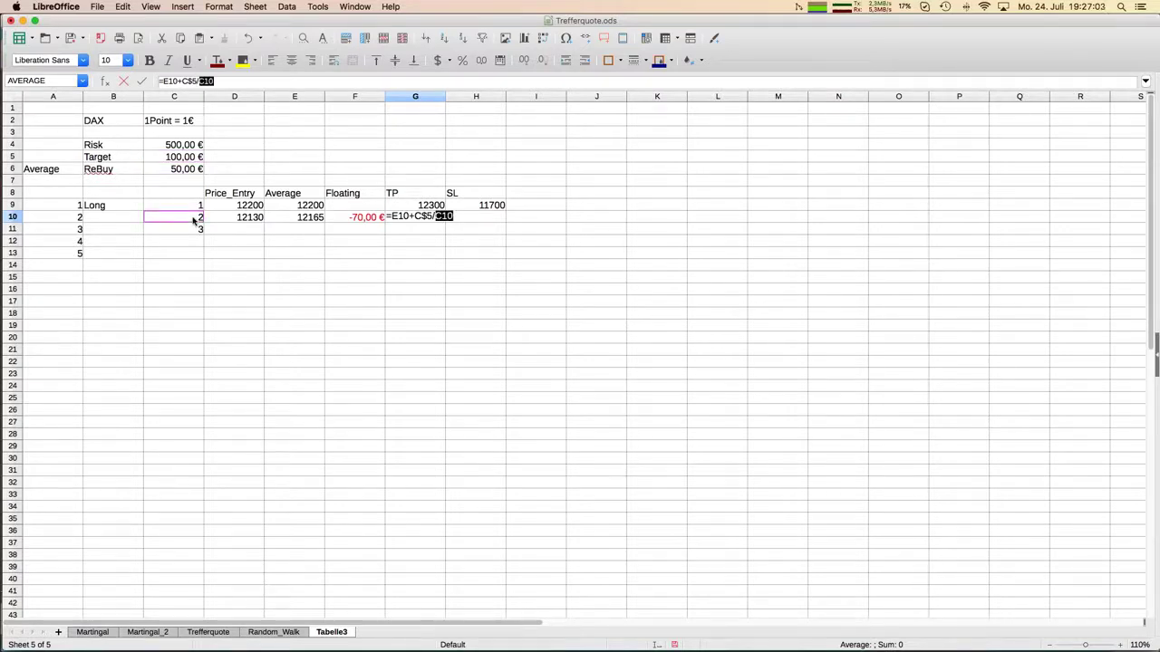
key(Return)
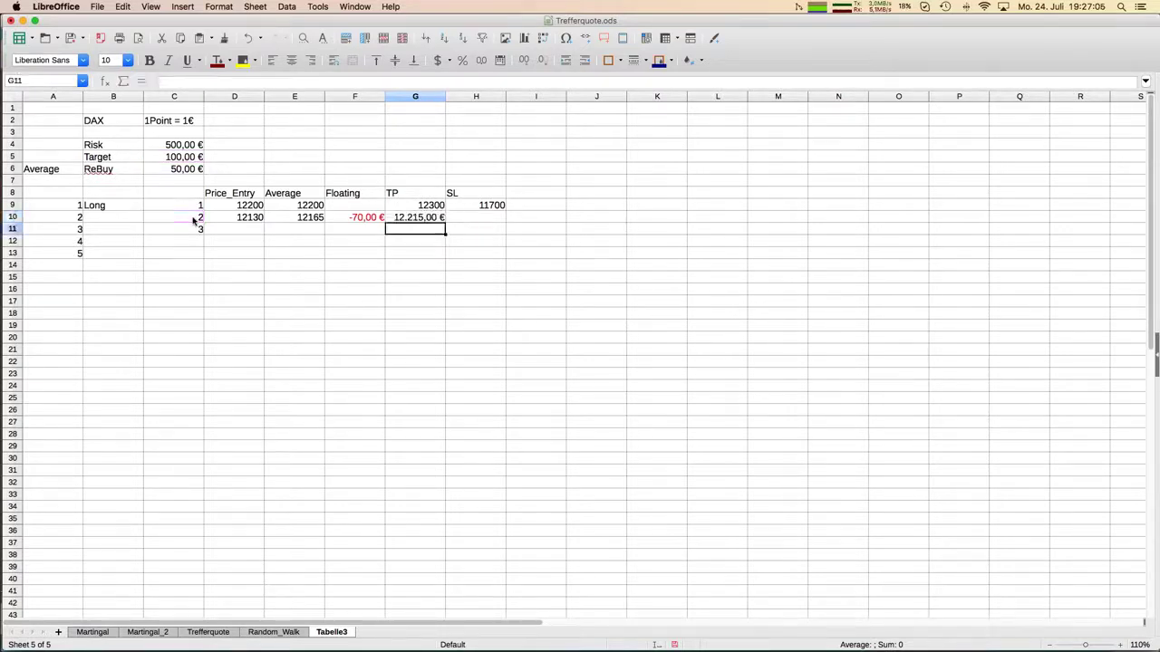
- Clear G10's direct formatting so the TP shows as plain 12215
right_click(422, 221)
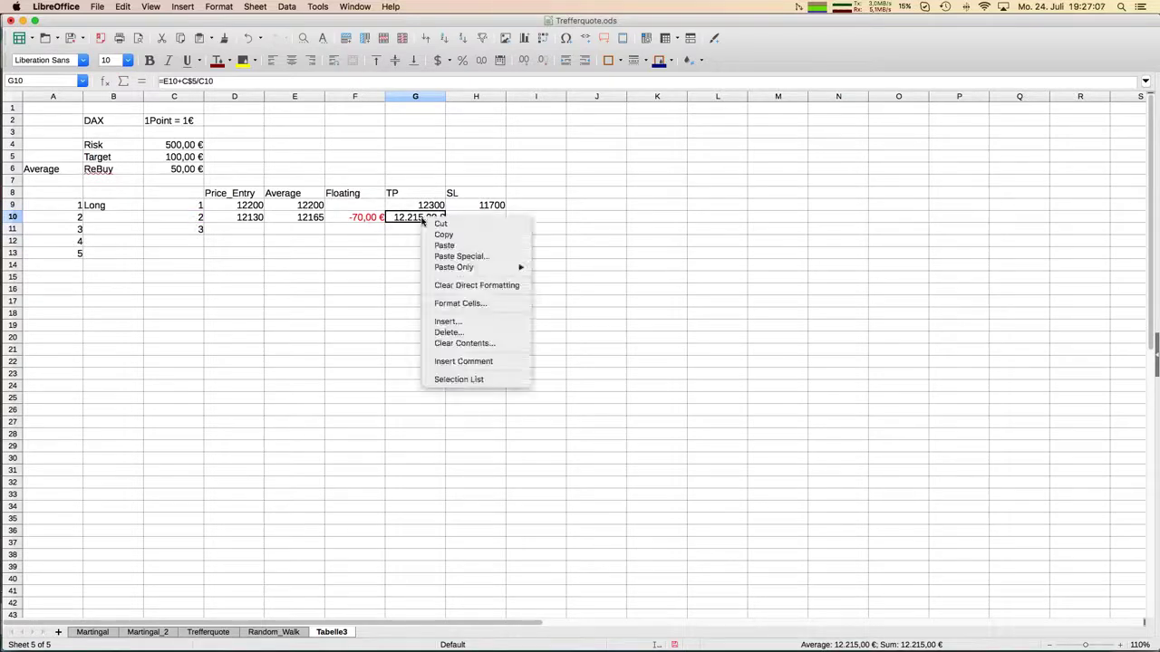
click(462, 286)
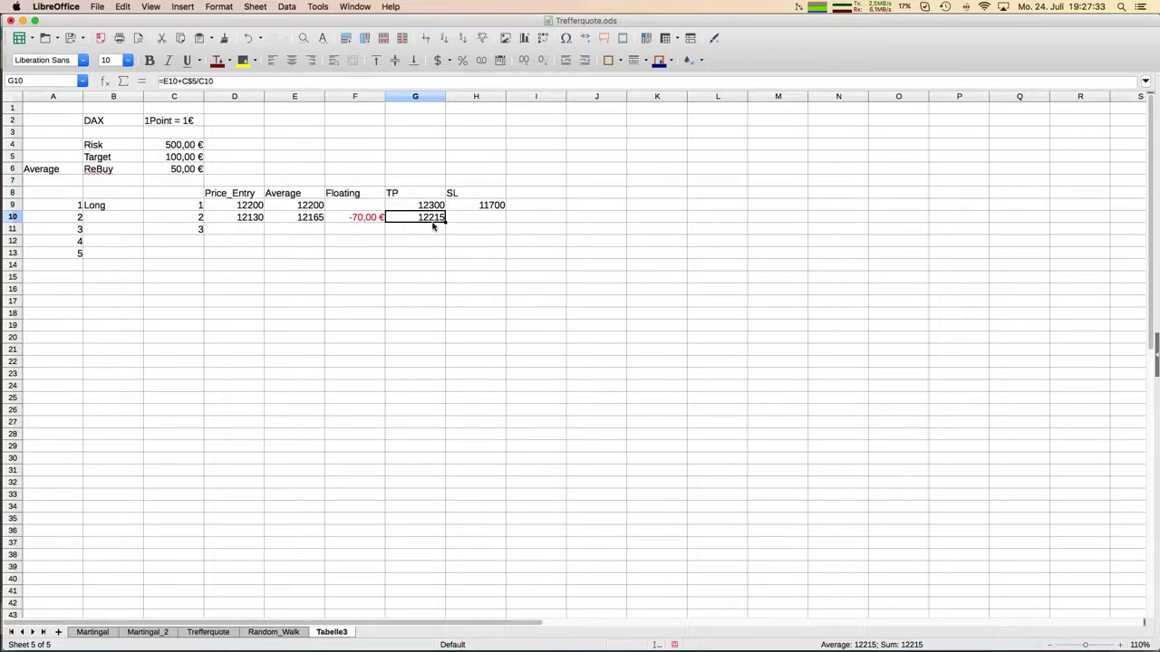
click(487, 222)
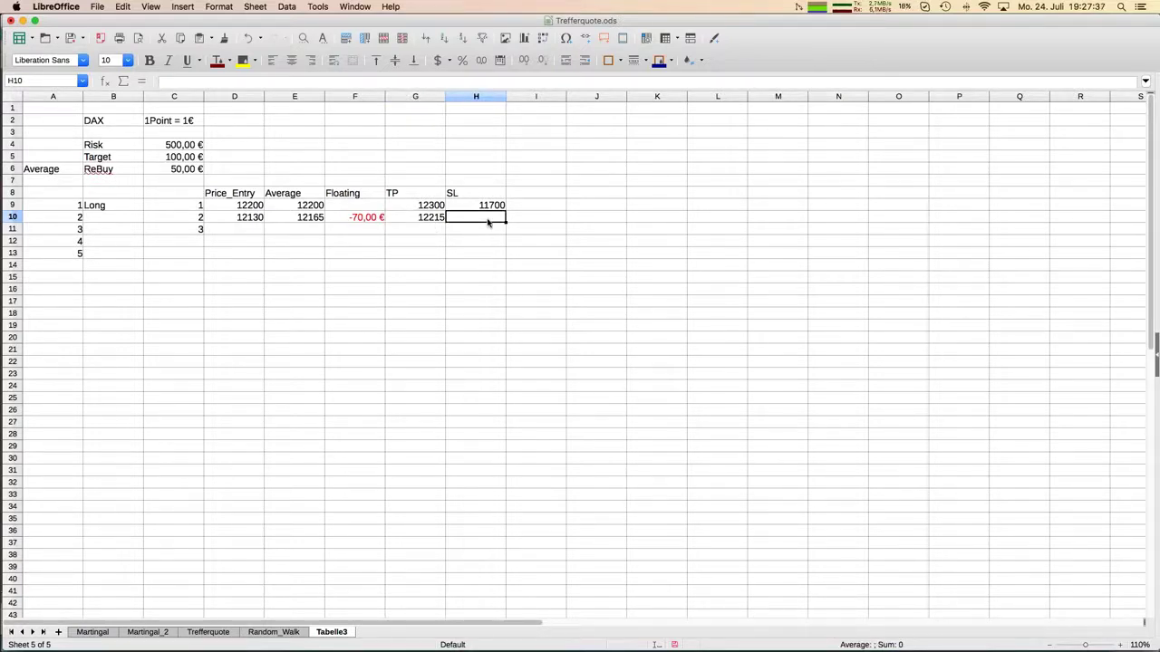
- Enter the stop-loss formula =E10-C$4/C10 in H10
text(=)
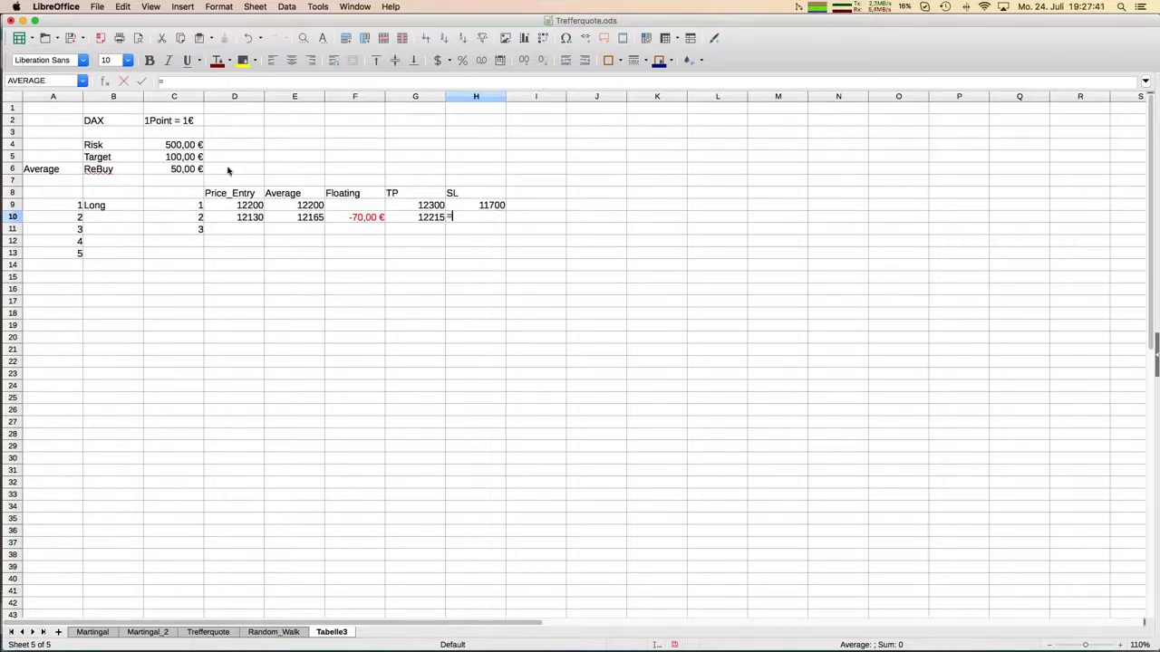
click(301, 220)
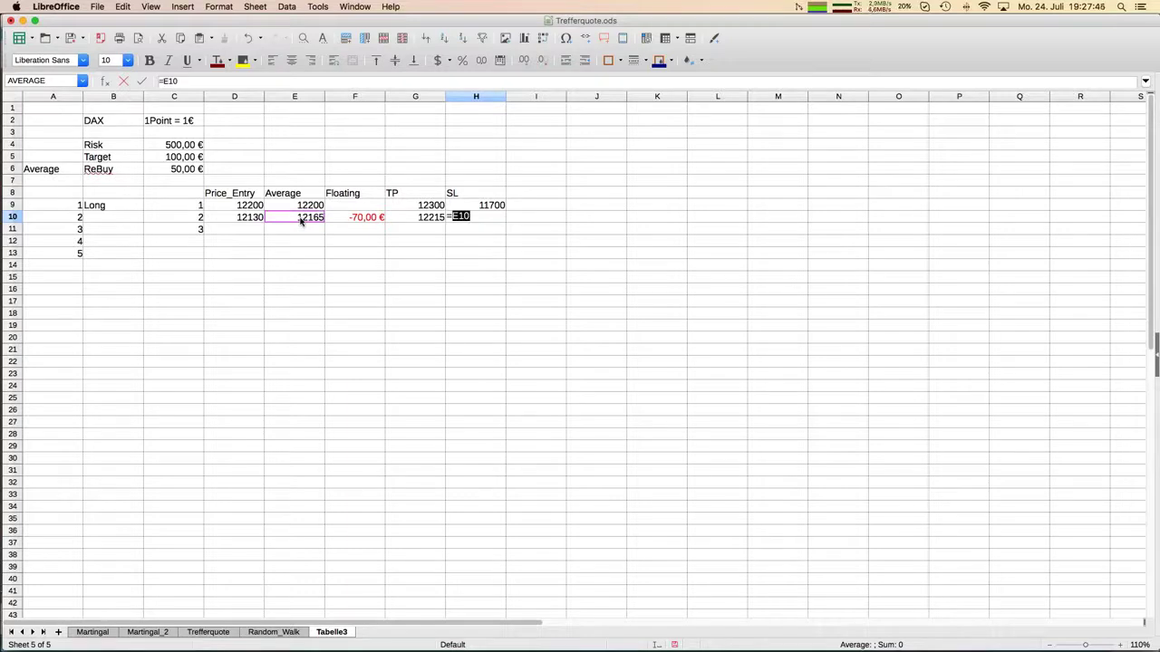
text(-)
click(188, 147)
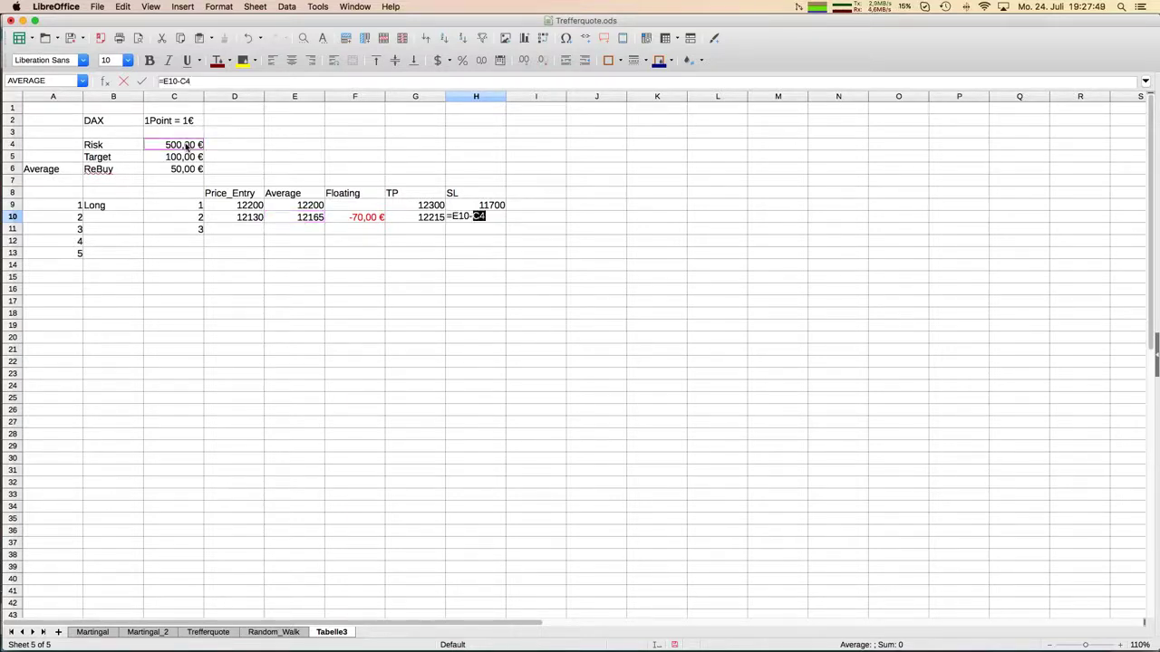
click(188, 80)
text($4/)
click(193, 219)
key(Return)
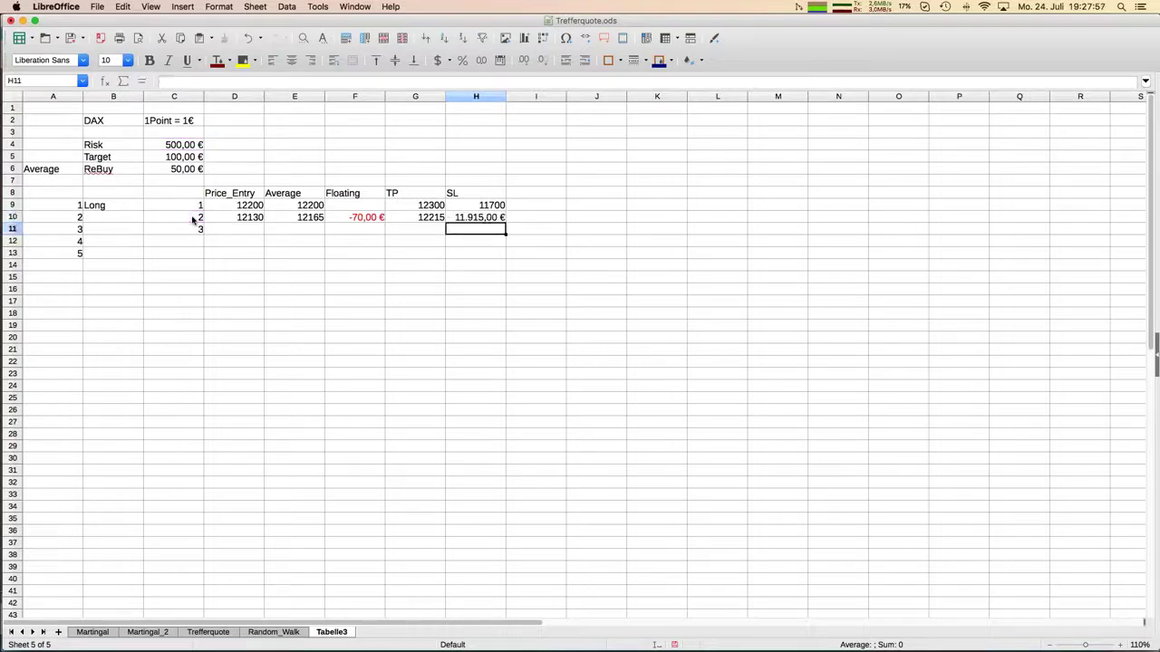
key(Up)
- Clear H10's direct formatting so the SL shows as plain 11915
right_click(497, 221)
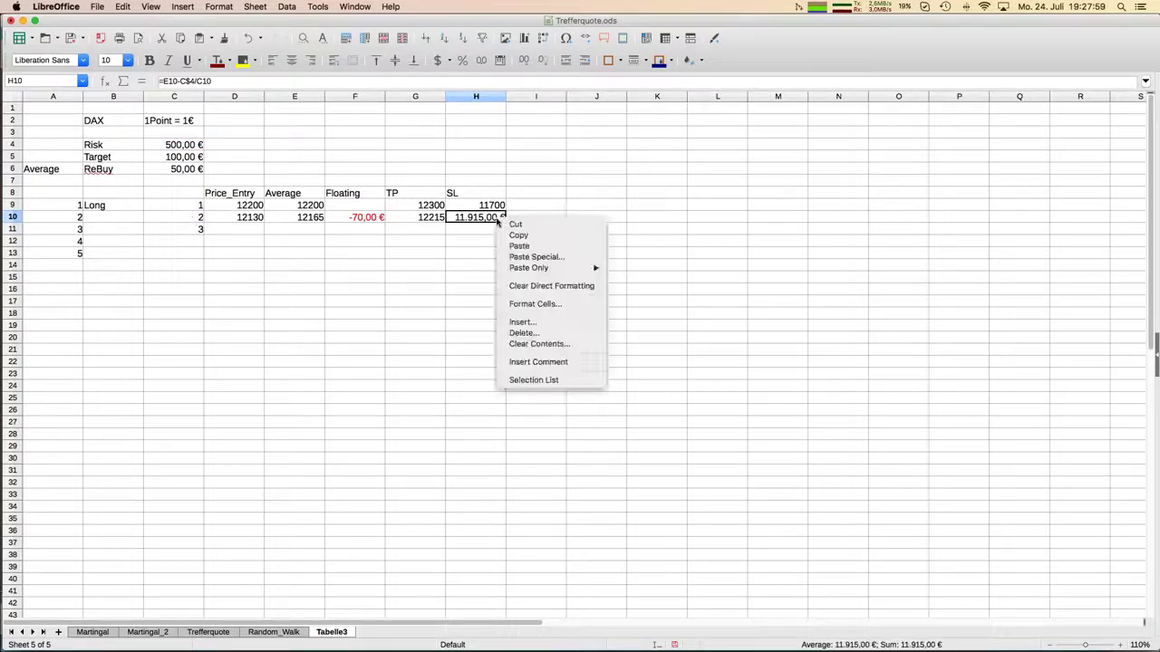
click(530, 284)
click(491, 268)
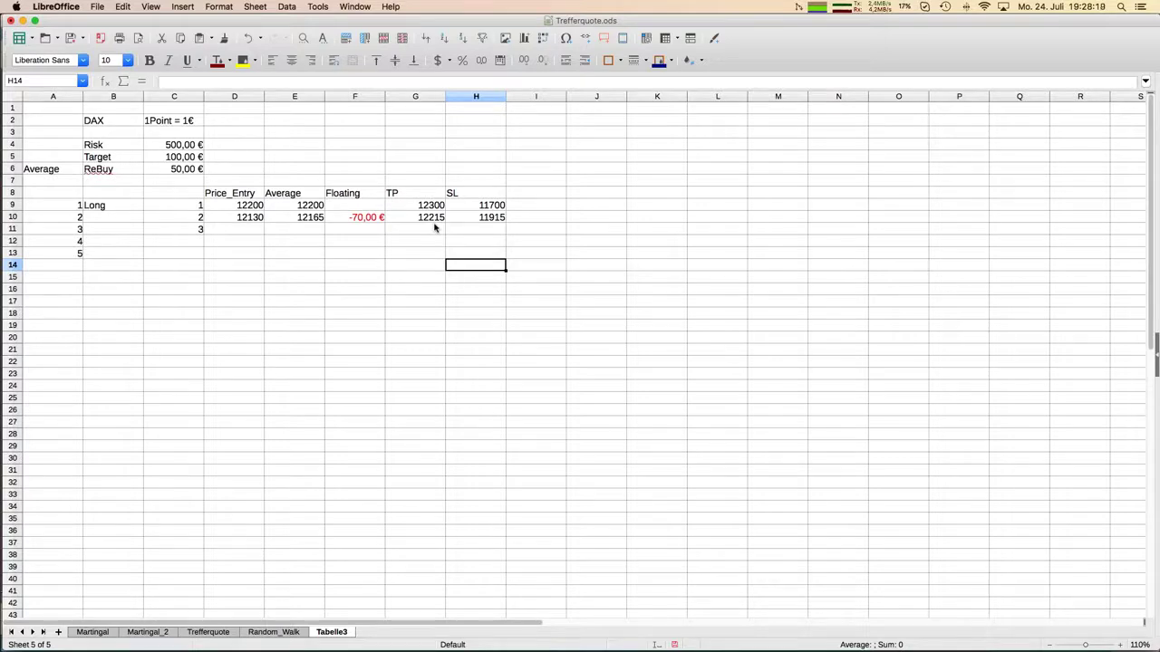
- Enter 12120 as the third entry price in D11
key(Up)
key(Up)
key(Up)
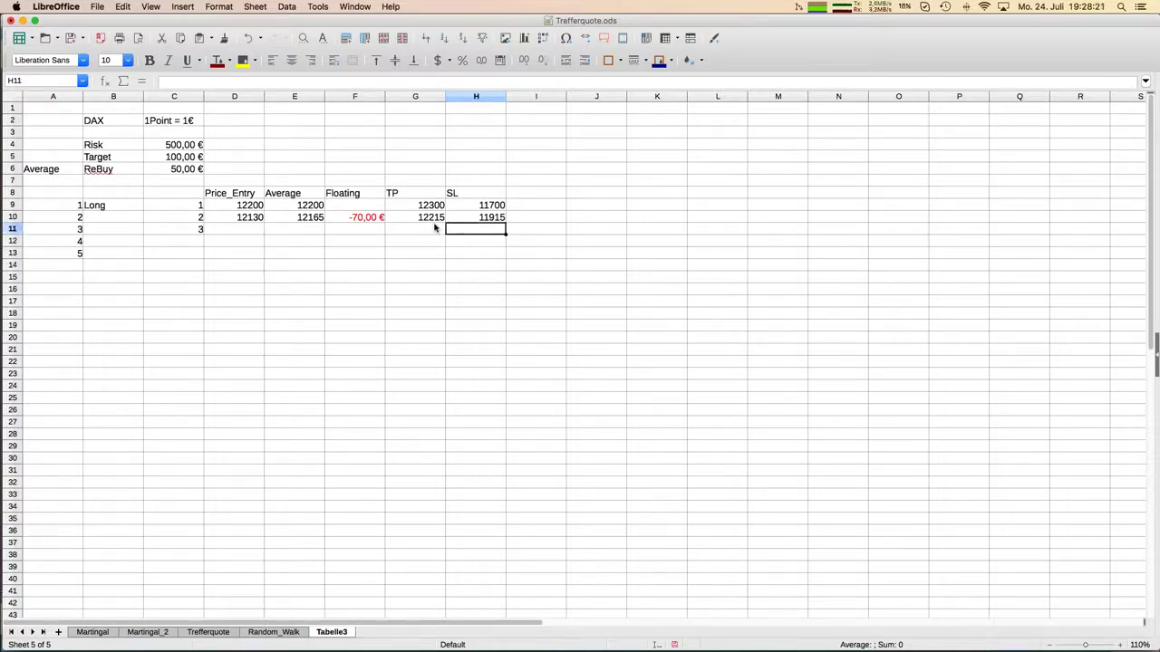
key(Left)
key(Left)
key(Left)
key(Left)
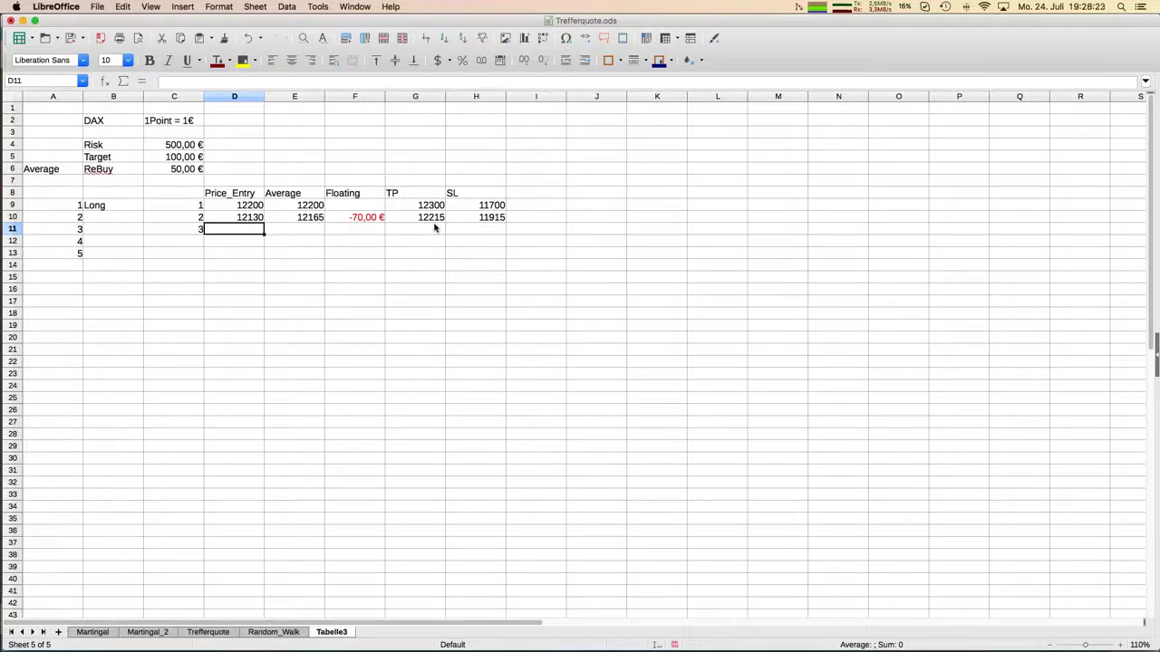
text(12120)
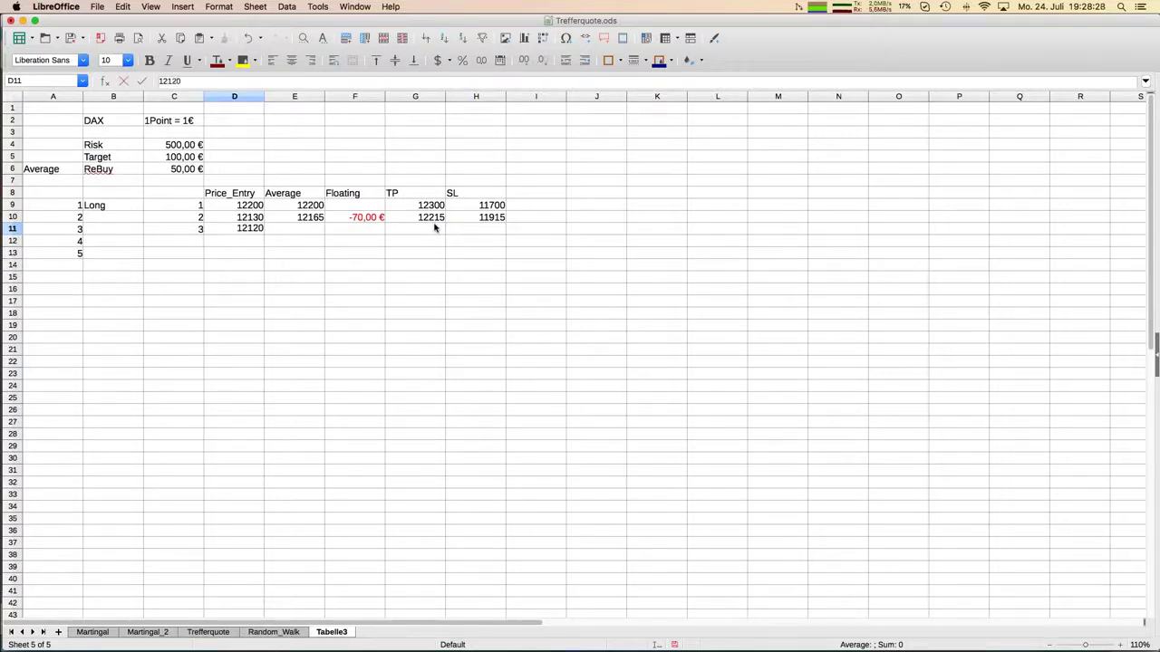
key(Return)
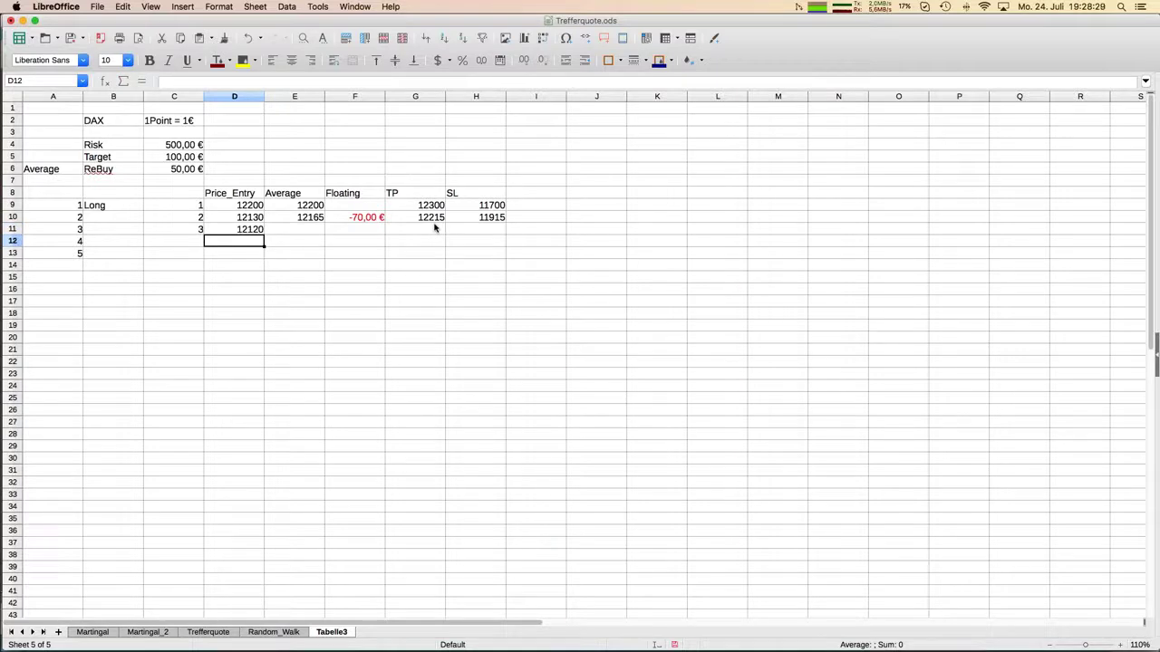
key(Up)
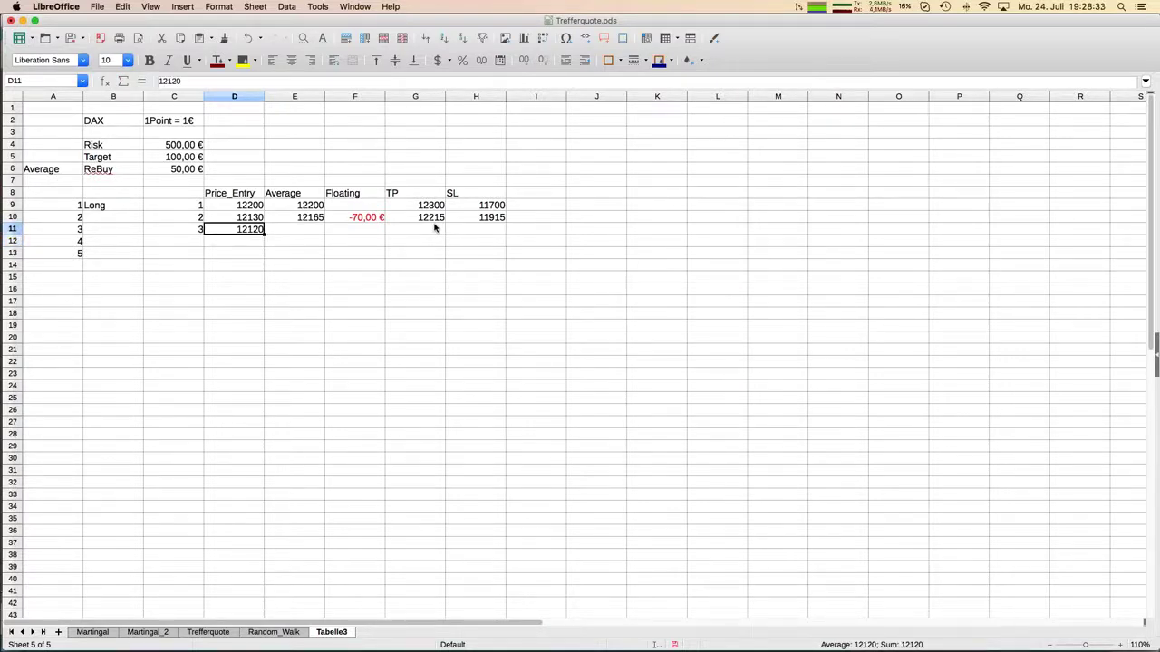
key(Right)
key(Right)
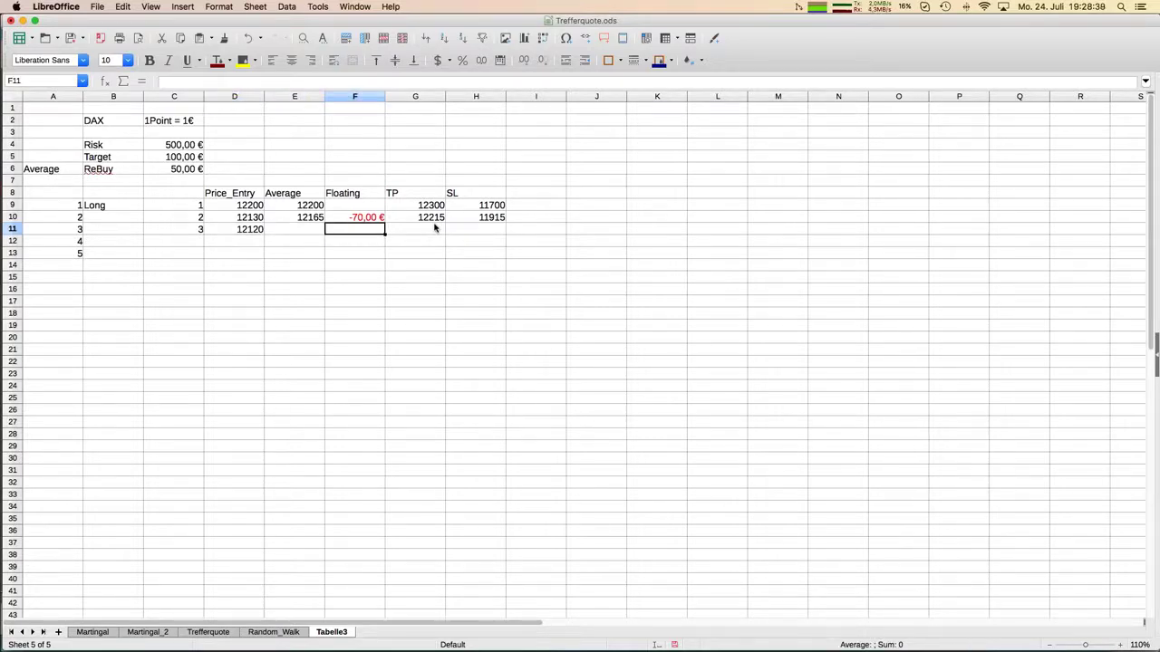
- Enter =(D11-E10)*C10 in F11, giving a floating loss of -90,00 €
text(=)
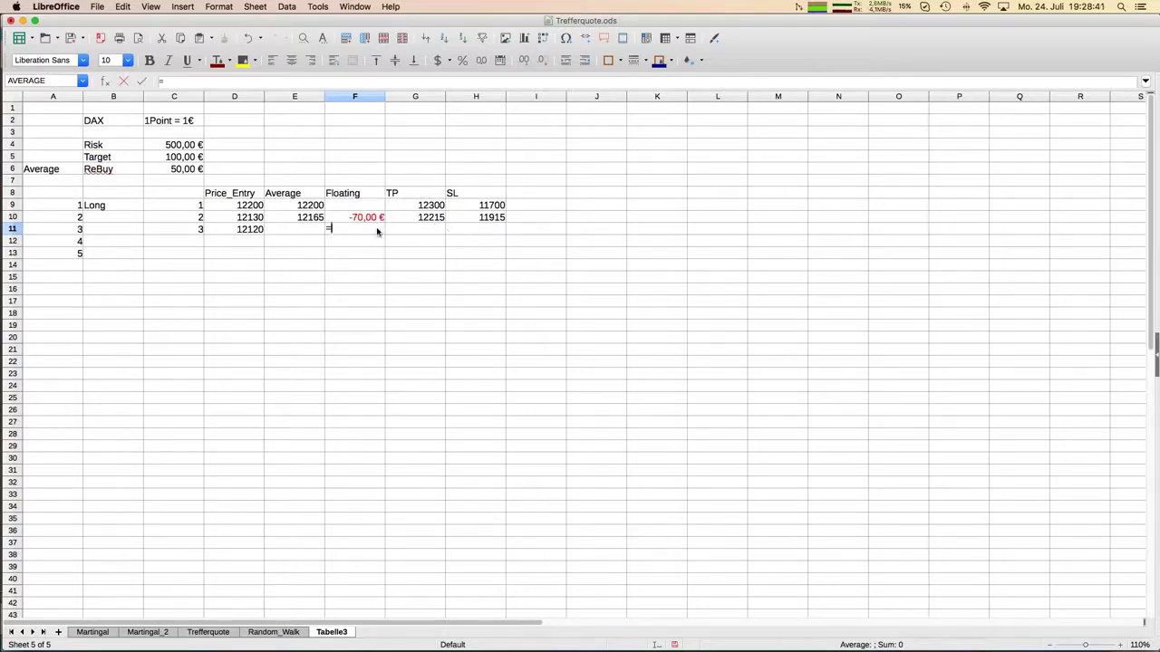
click(308, 221)
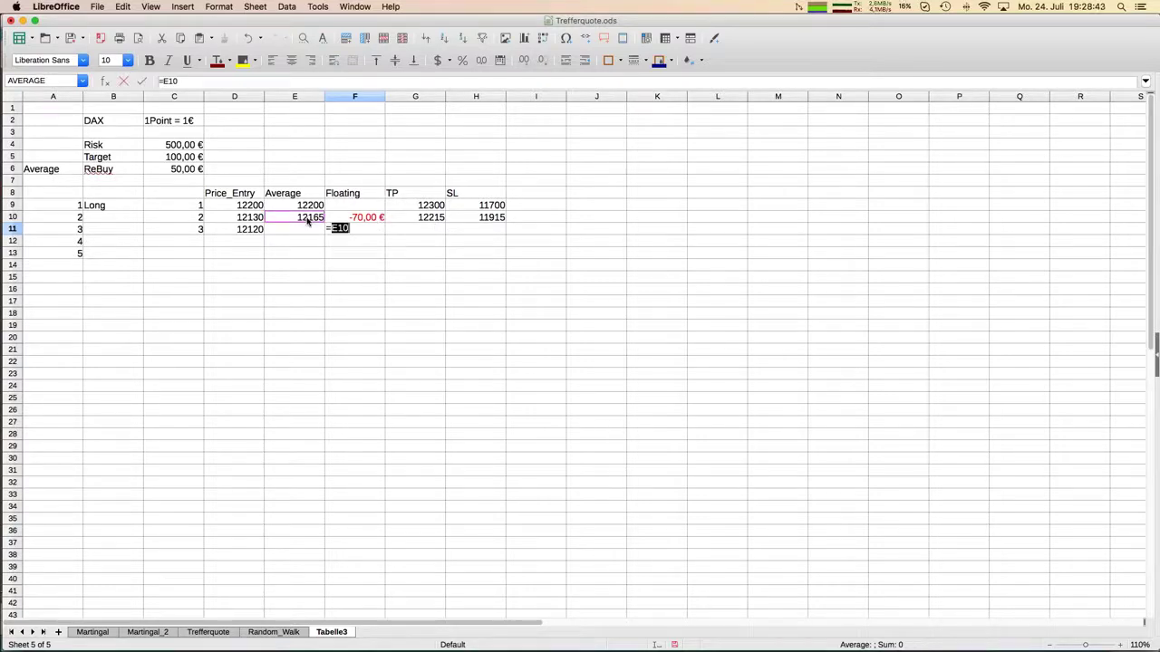
key(Escape)
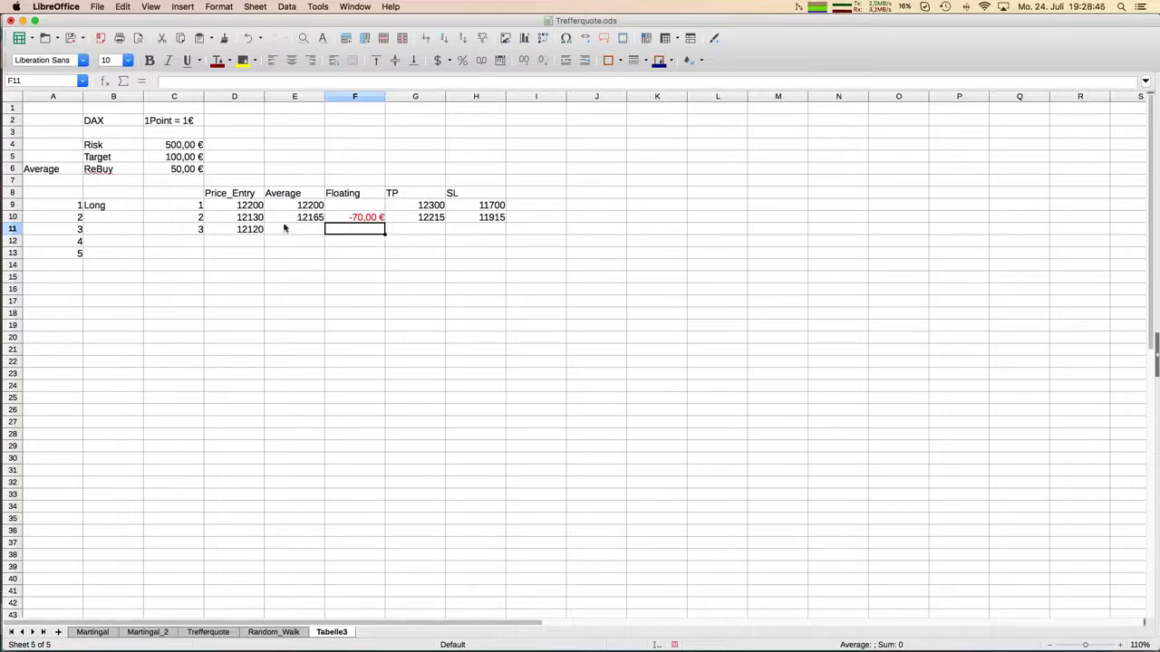
text(=)
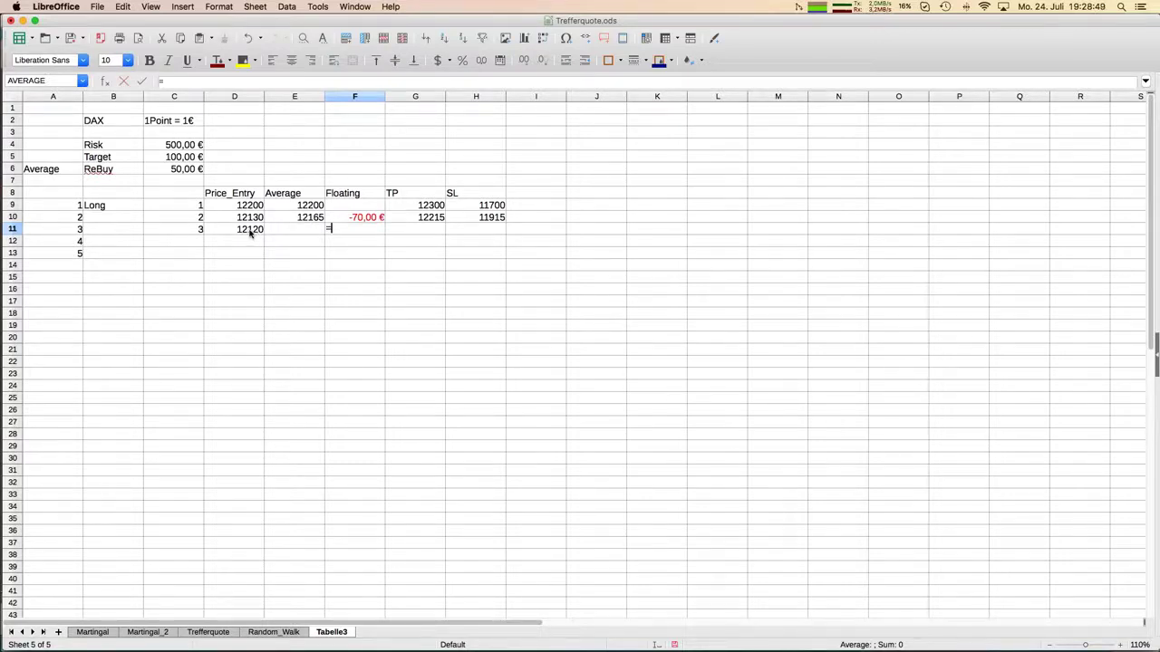
text(()
click(250, 230)
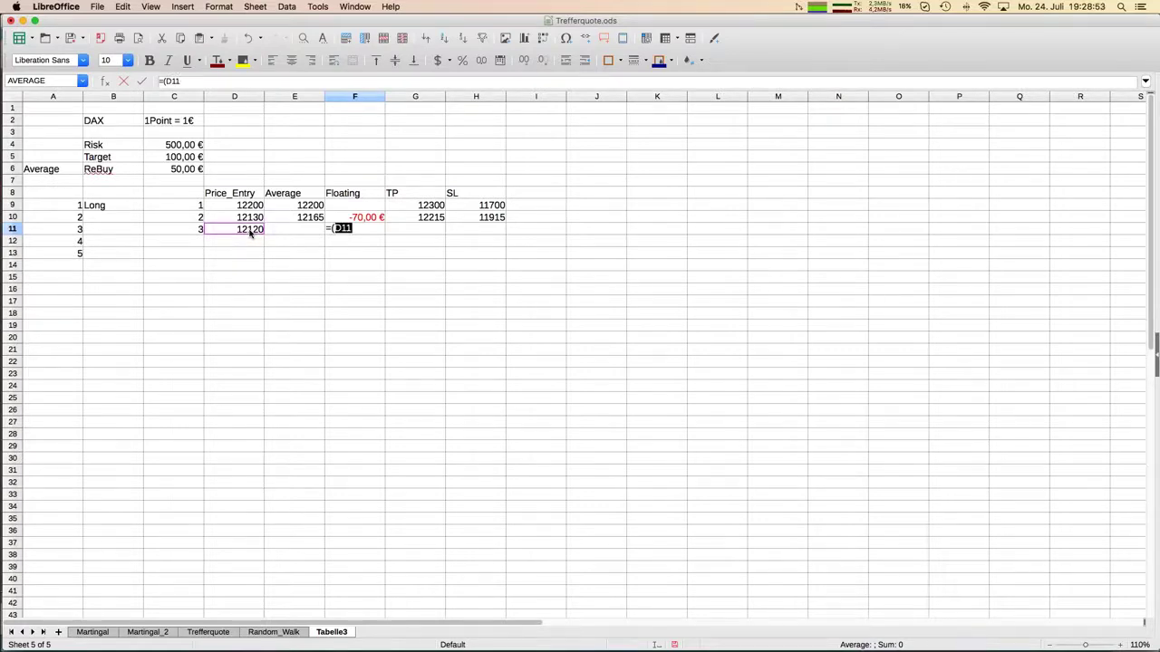
text(-)
click(307, 222)
text()*)
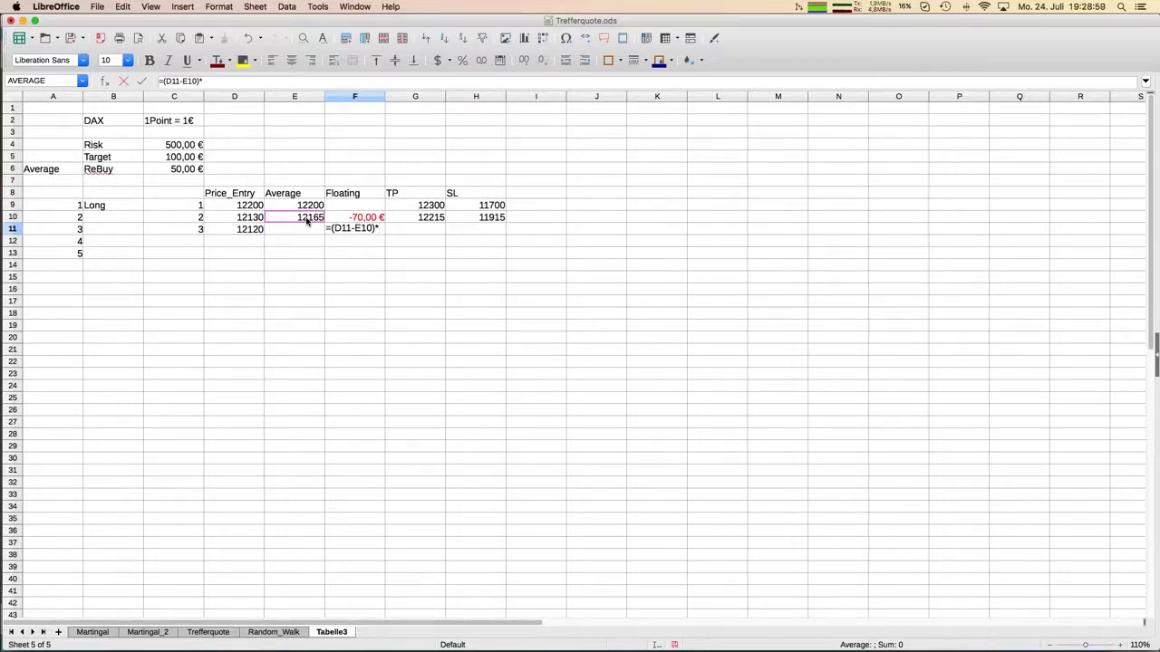
click(193, 221)
key(Return)
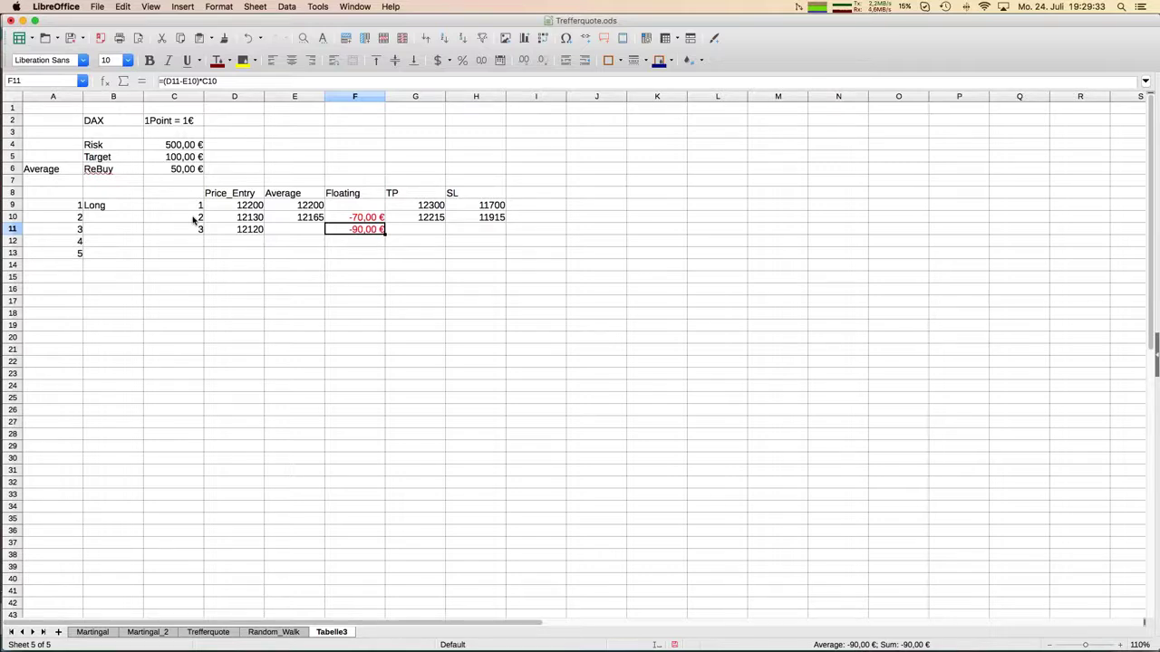
key(Left)
key(Left)
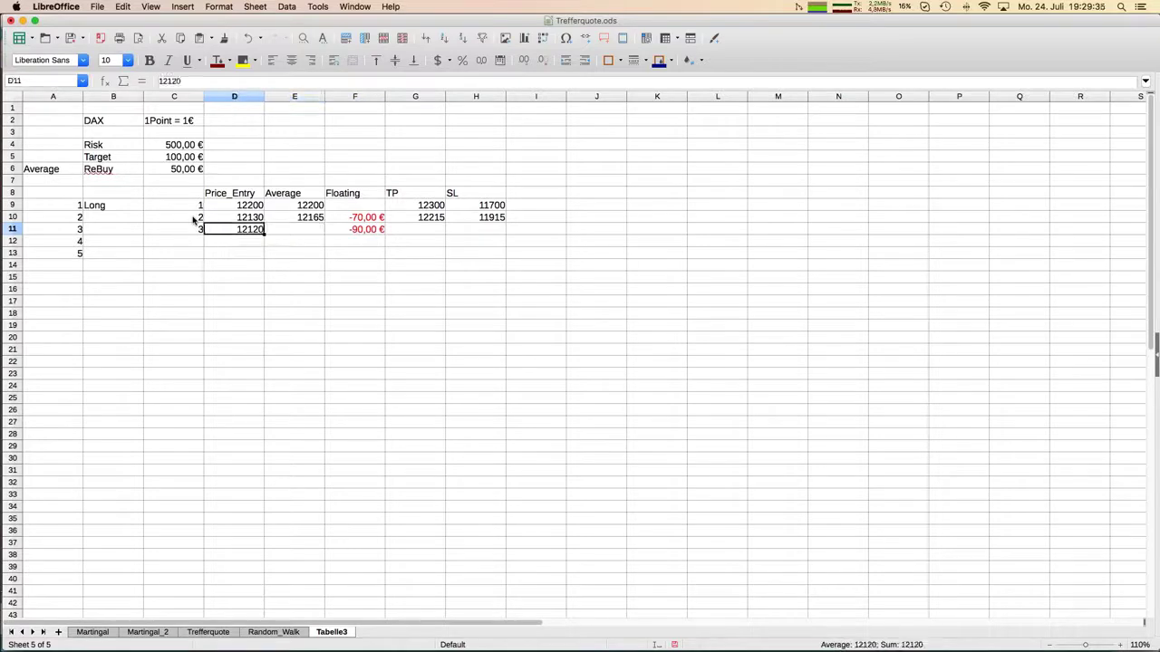
- Edit D11 to 12110 so F11 updates to -110,00 €
click(191, 81)
key(BackSpace)
key(BackSpace)
text(10)
key(Return)
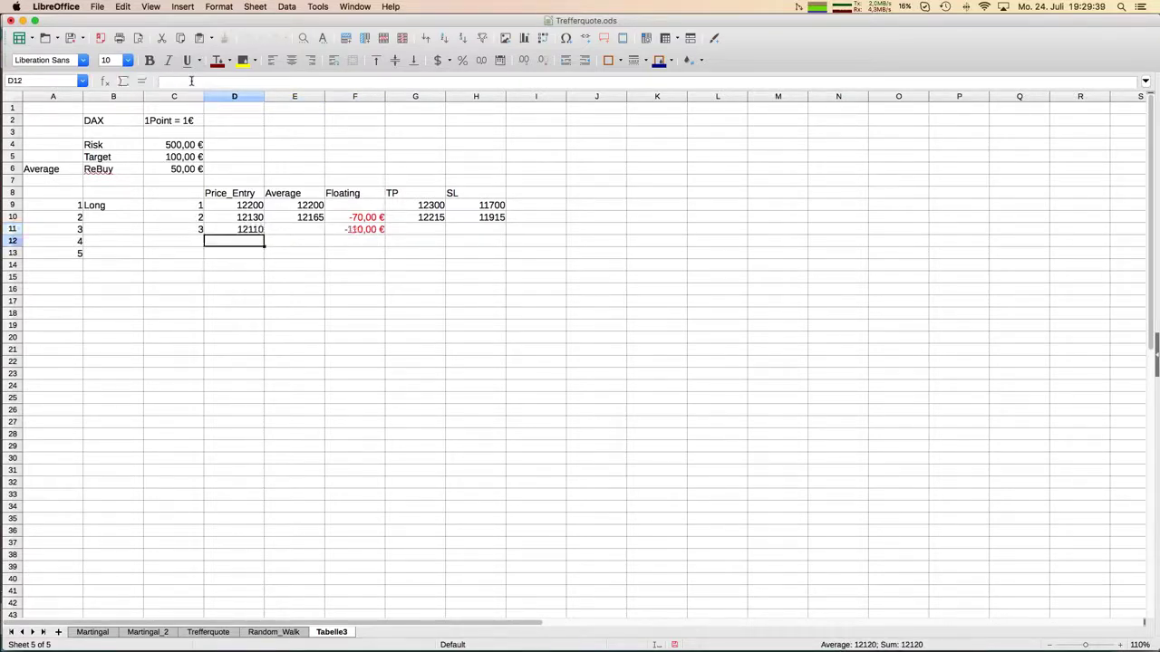
key(Up)
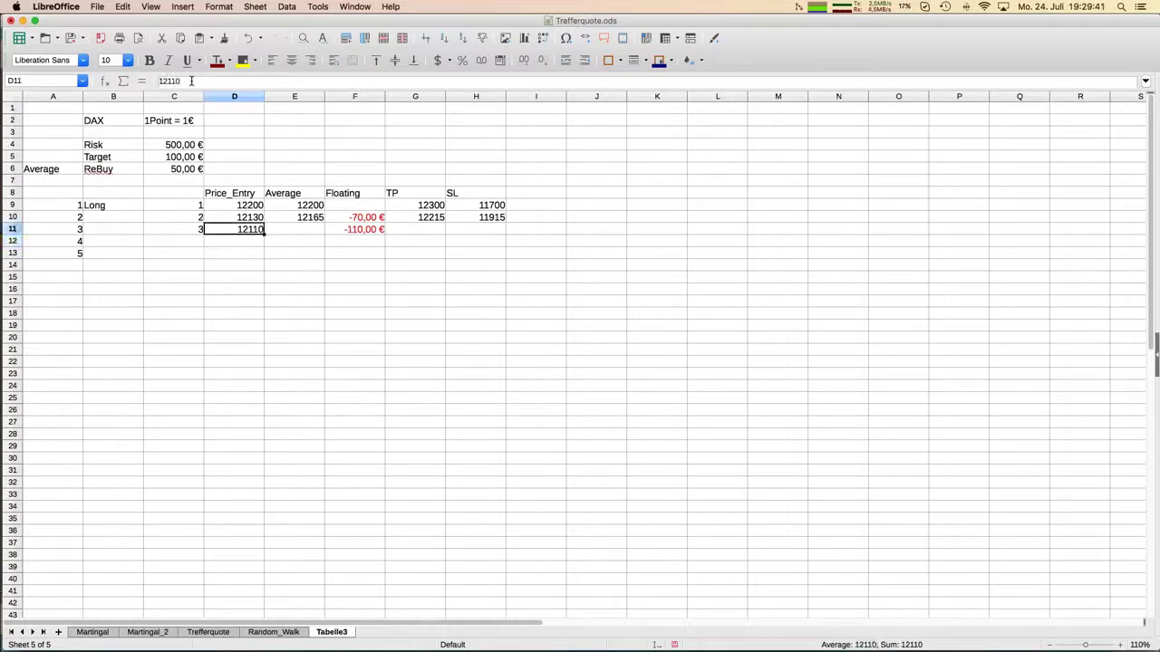
key(Right)
key(Right)
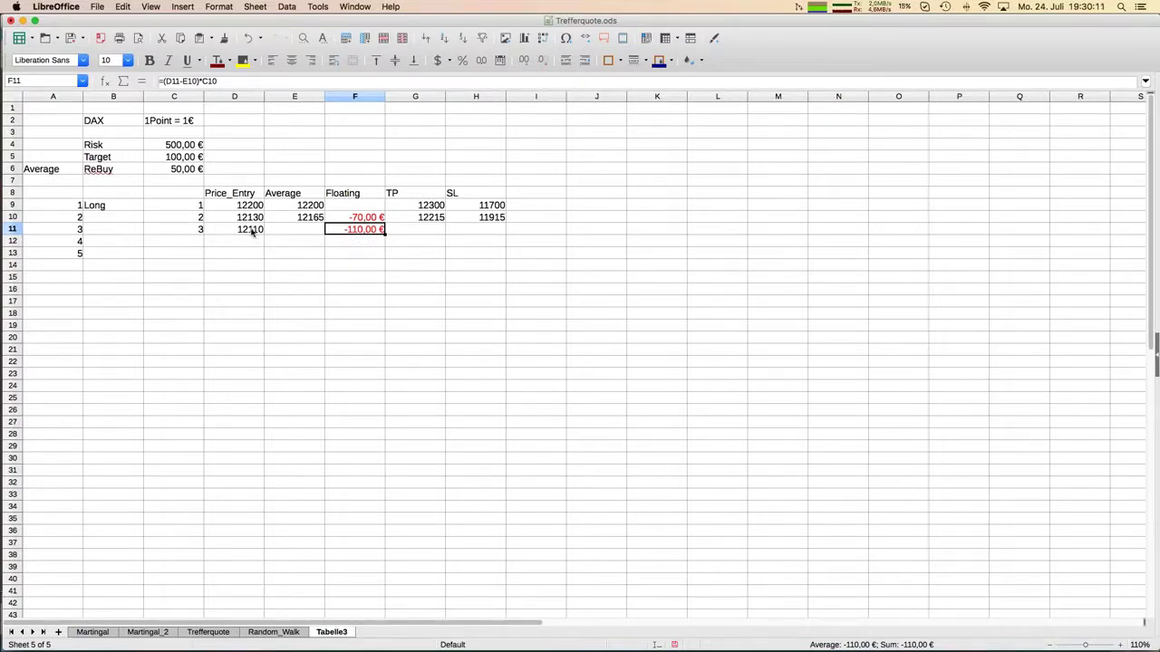
- Paste the average formula into E11 and copy row 10's TP and SL formulas to row 11
click(306, 231)
text(=AVERAGE(D10:D11))
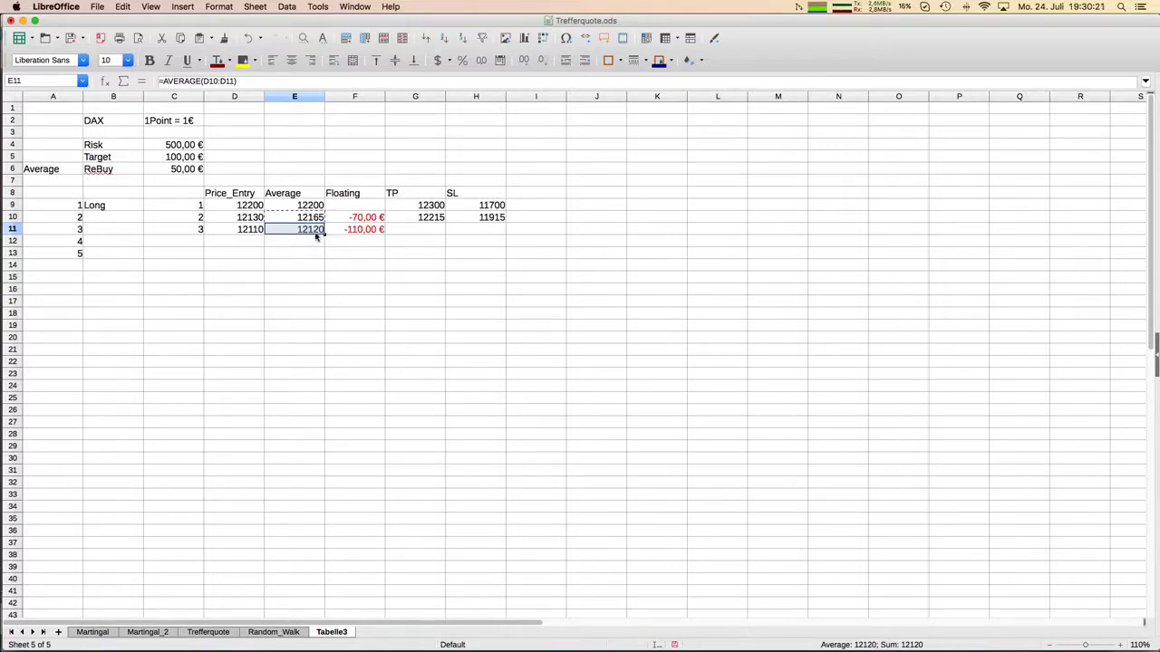
click(434, 218)
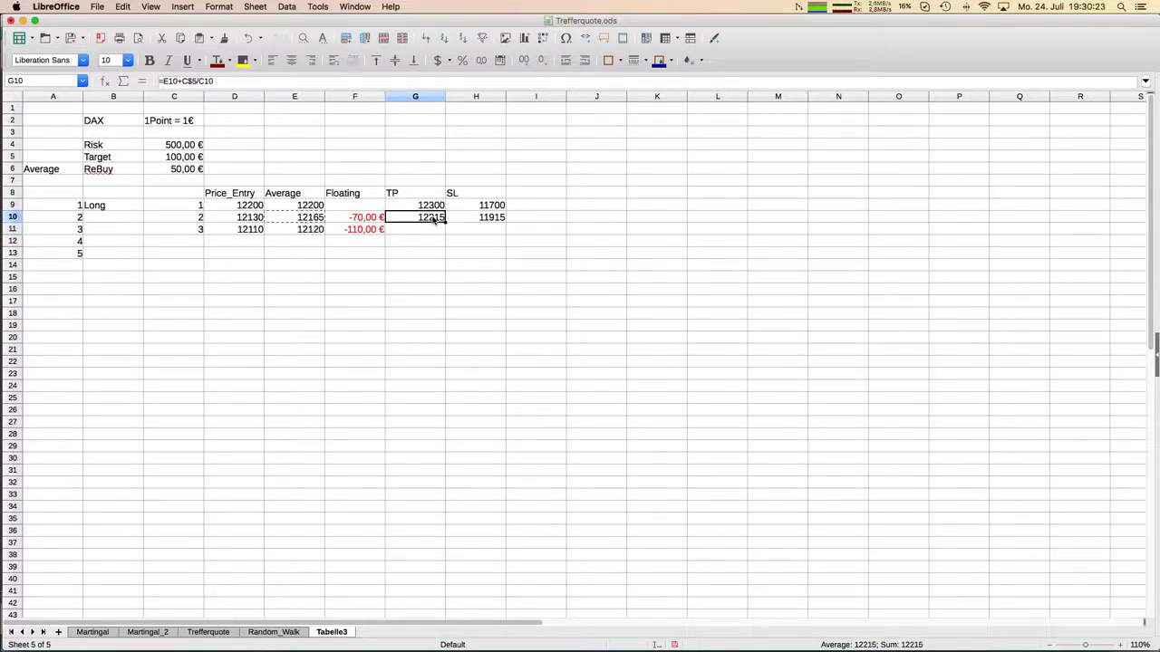
drag(434, 218, 505, 217)
key(cmd+c)
key(Down)
key(cmd+v)
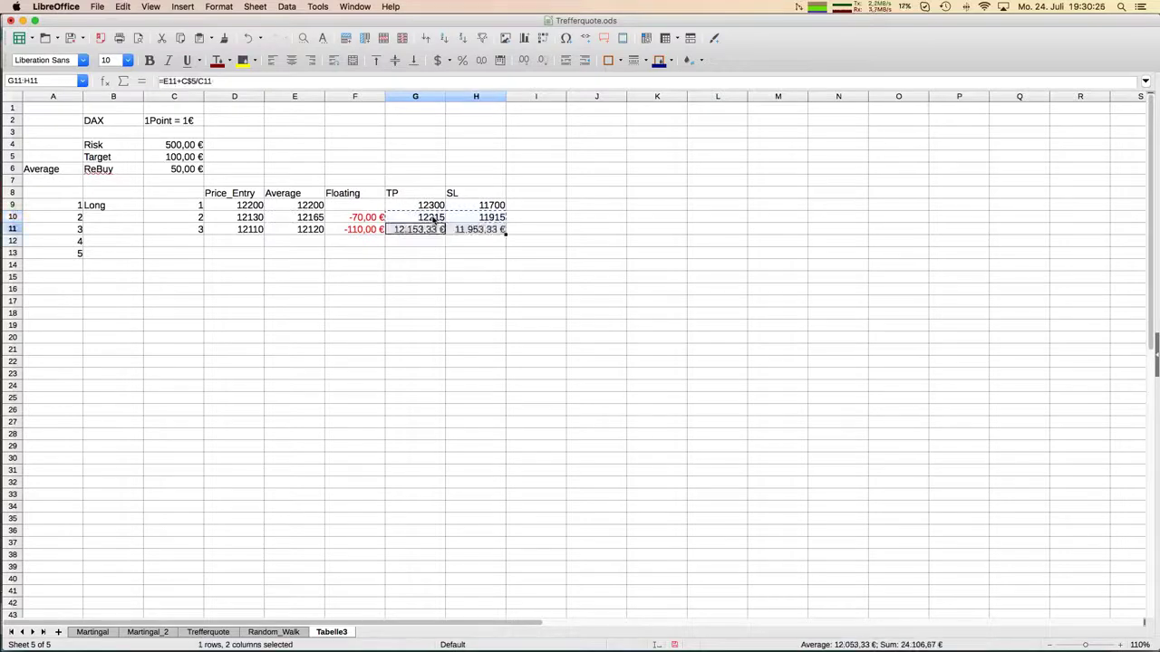
- Strip the currency formatting from G11:H11 and format them as -1234,12 numbers (12153,33 and 11953,33)
right_click(428, 231)
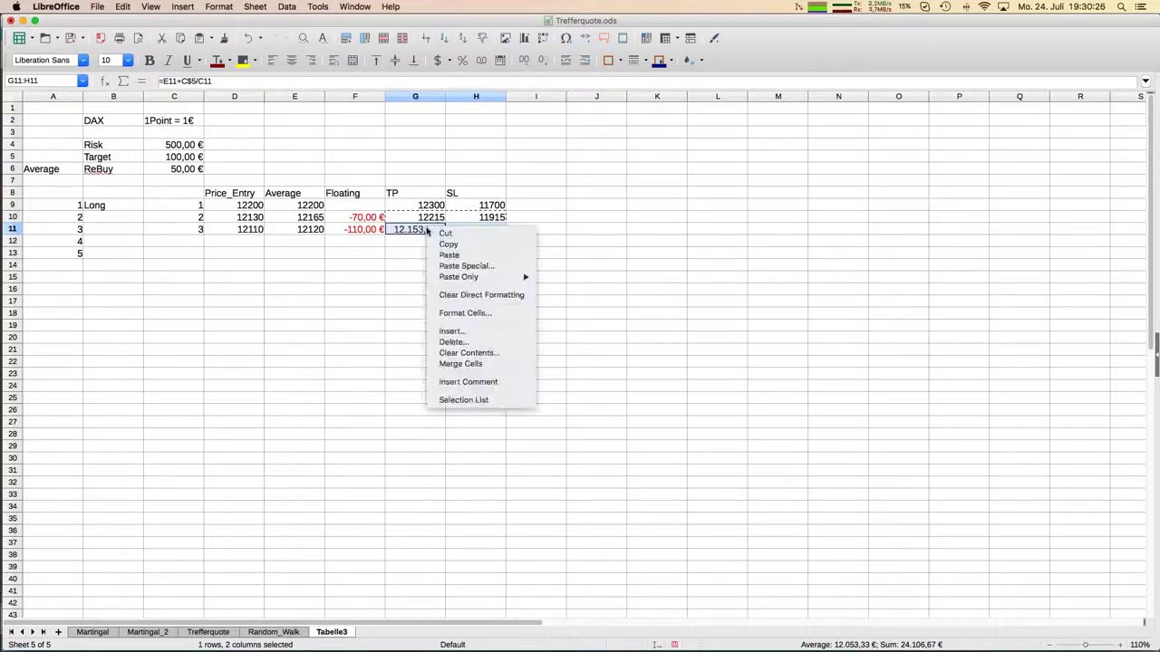
click(480, 296)
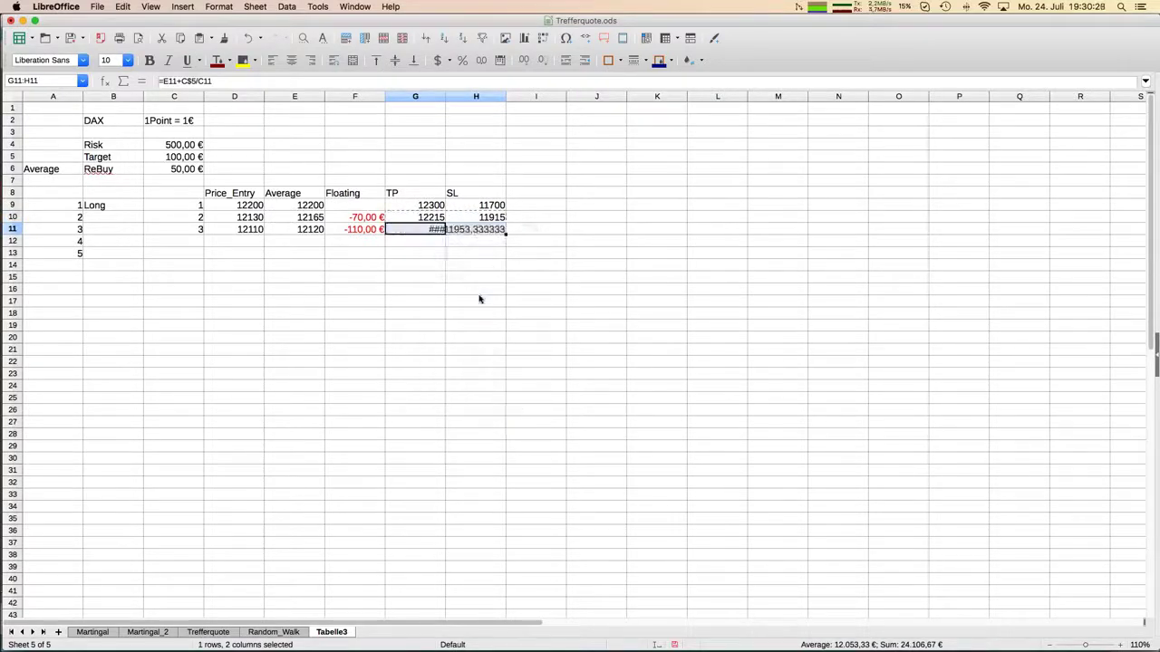
right_click(469, 234)
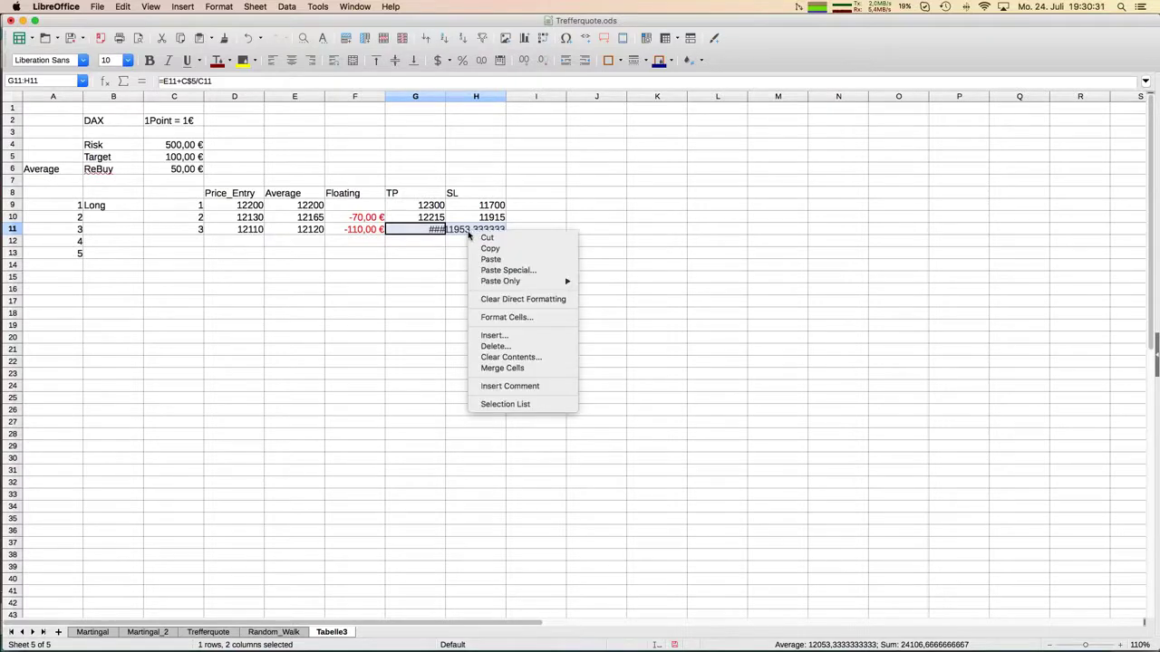
click(510, 324)
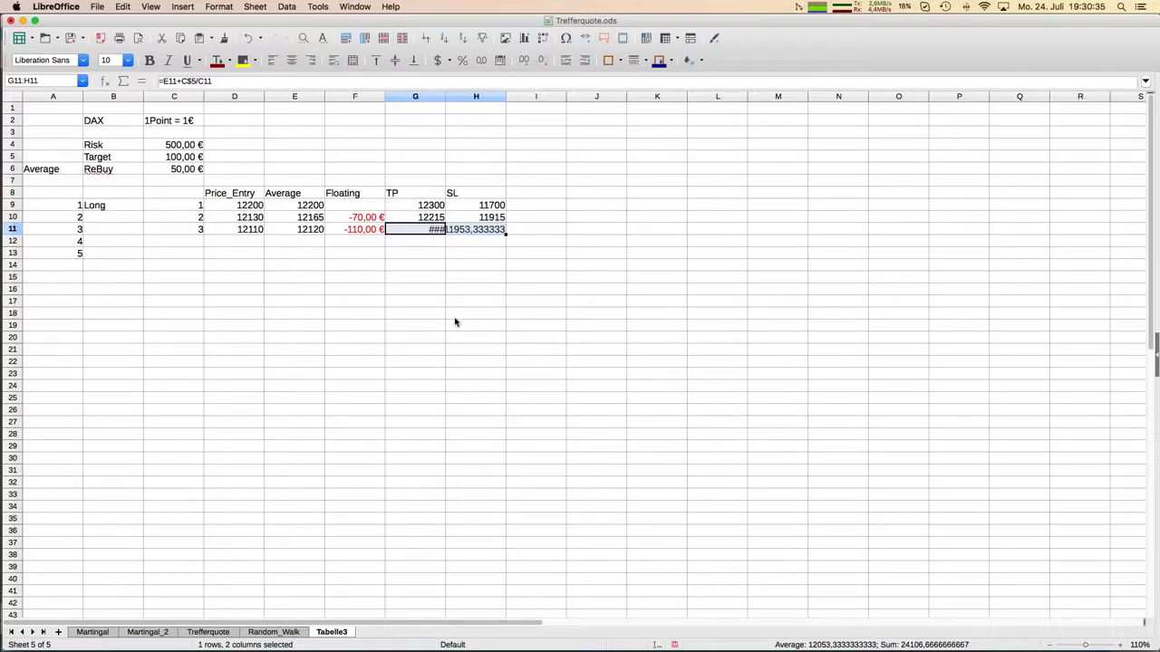
click(532, 257)
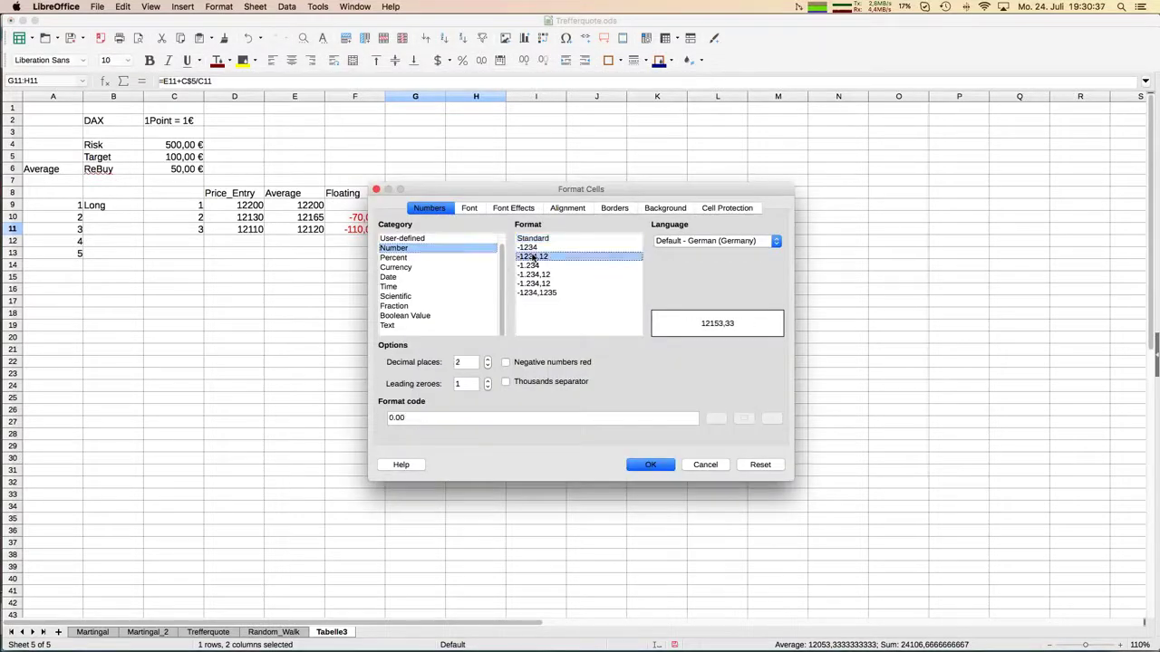
click(653, 465)
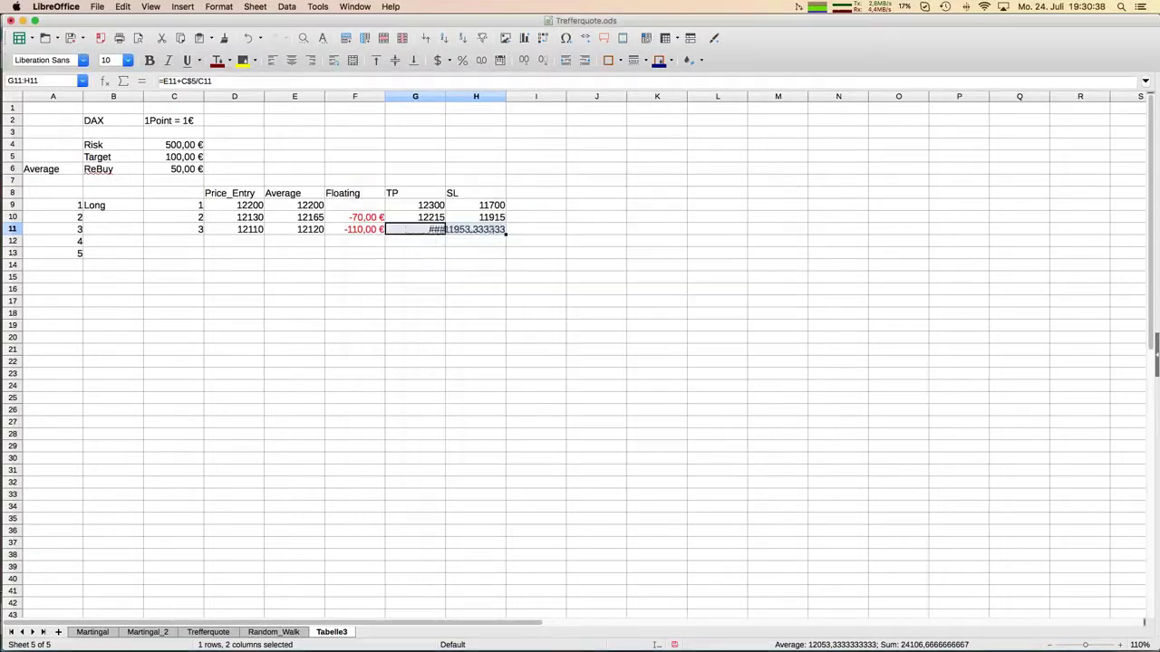
click(435, 329)
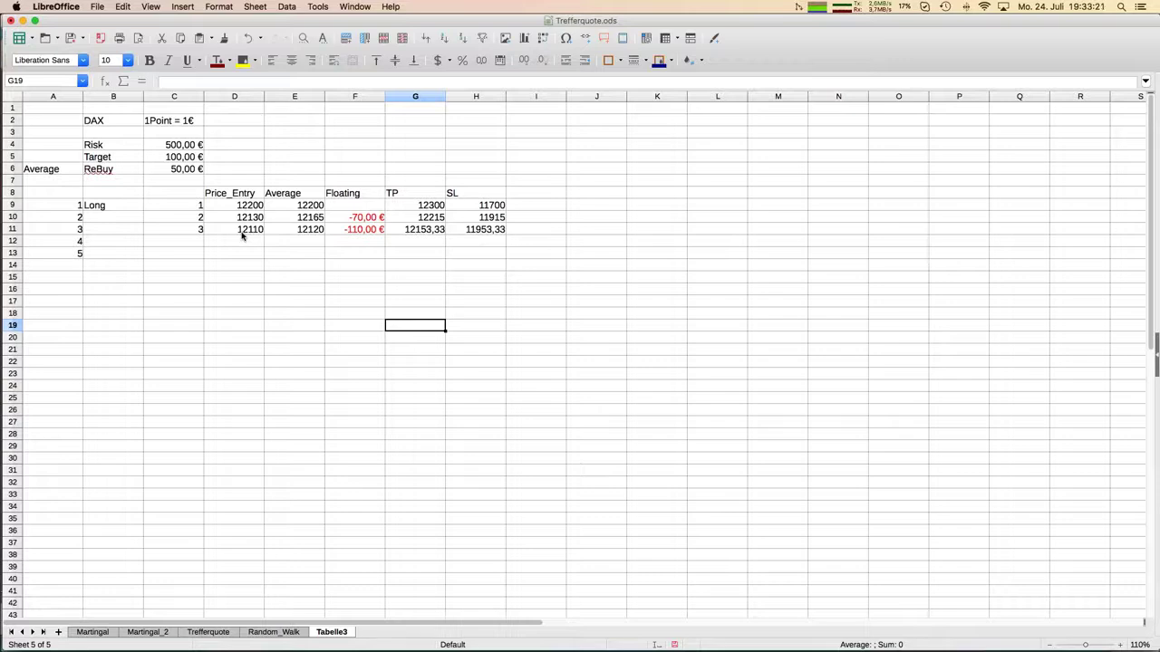
- Point out the Risk value in C4, then bring the spreadsheet window back into focus
click(186, 146)
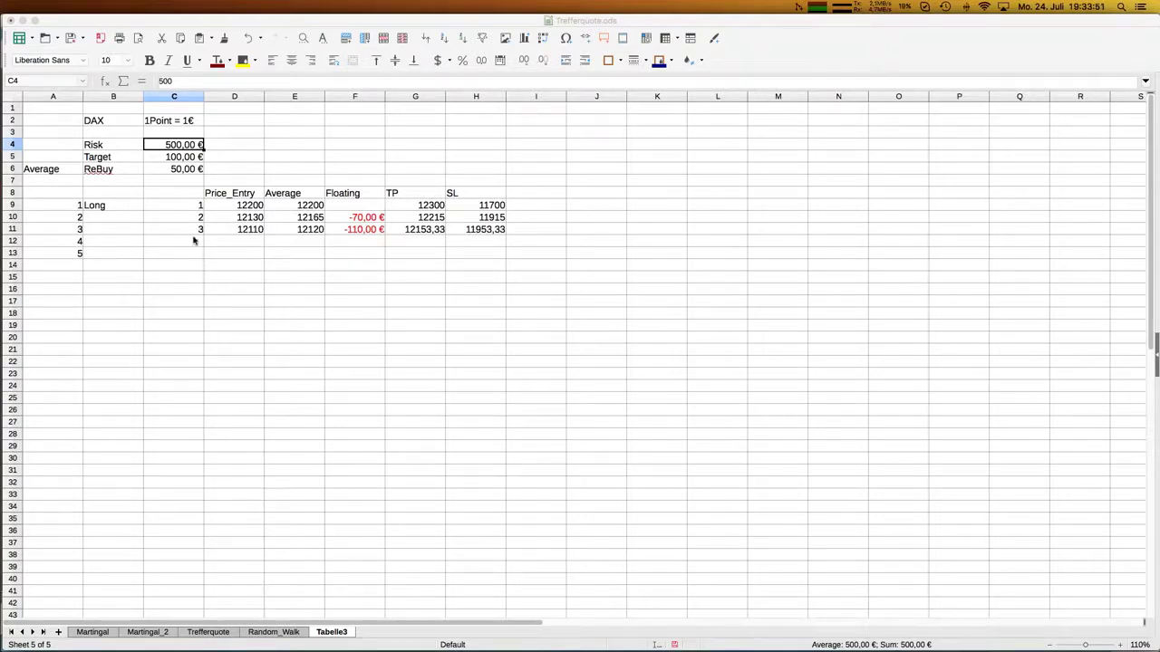
click(231, 243)
click(231, 242)
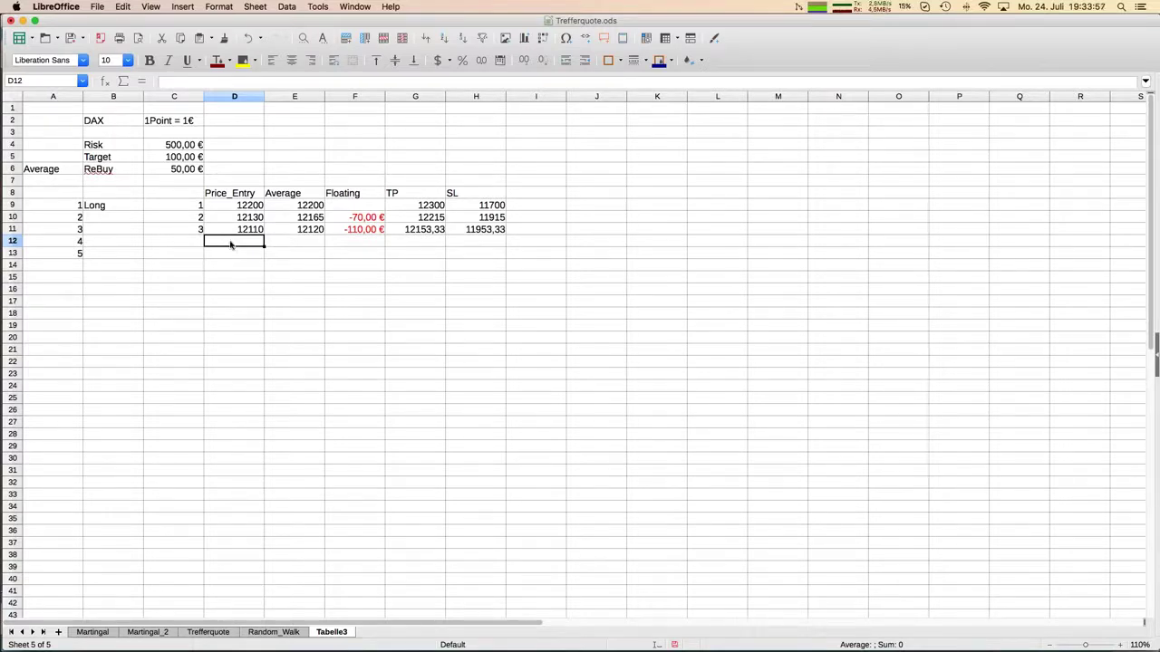
click(93, 317)
- Switch past All_Range120_V1.ods to the Impress presentation and advance to the next slide
key(super+grave)
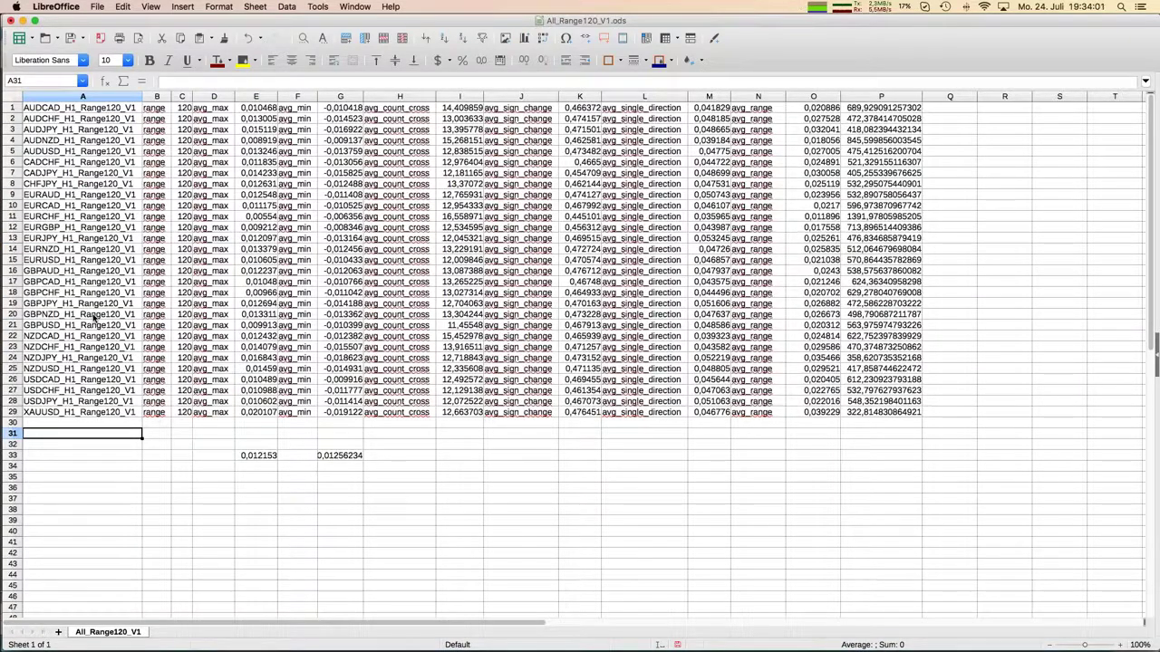
key(super+grave)
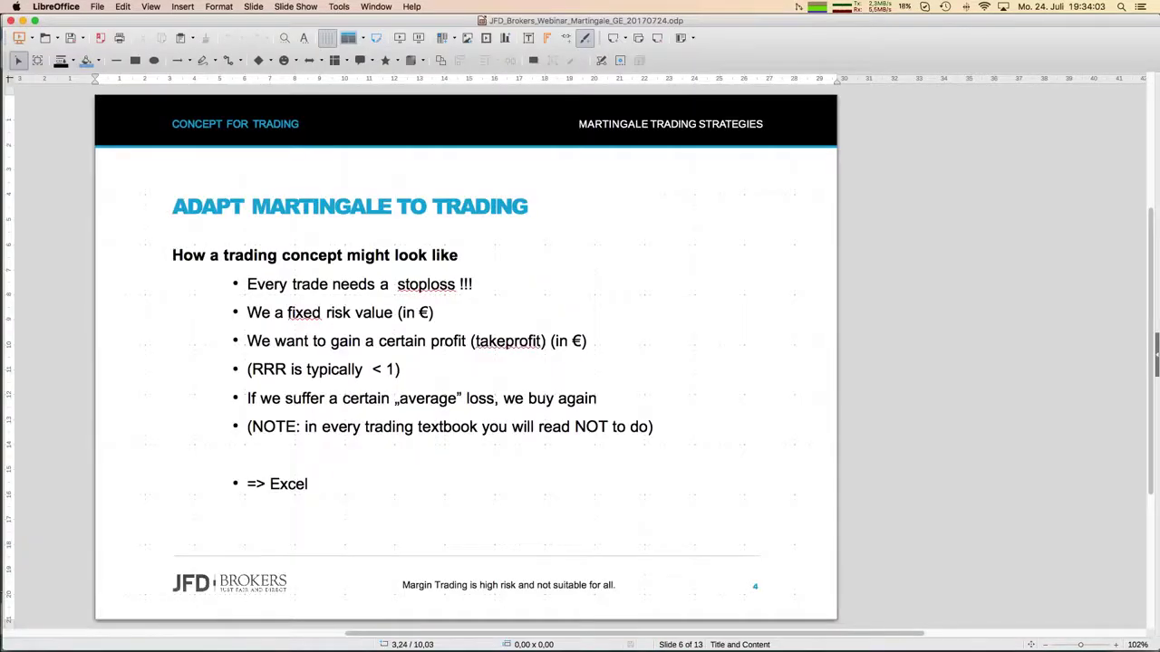
key(Page_Down)
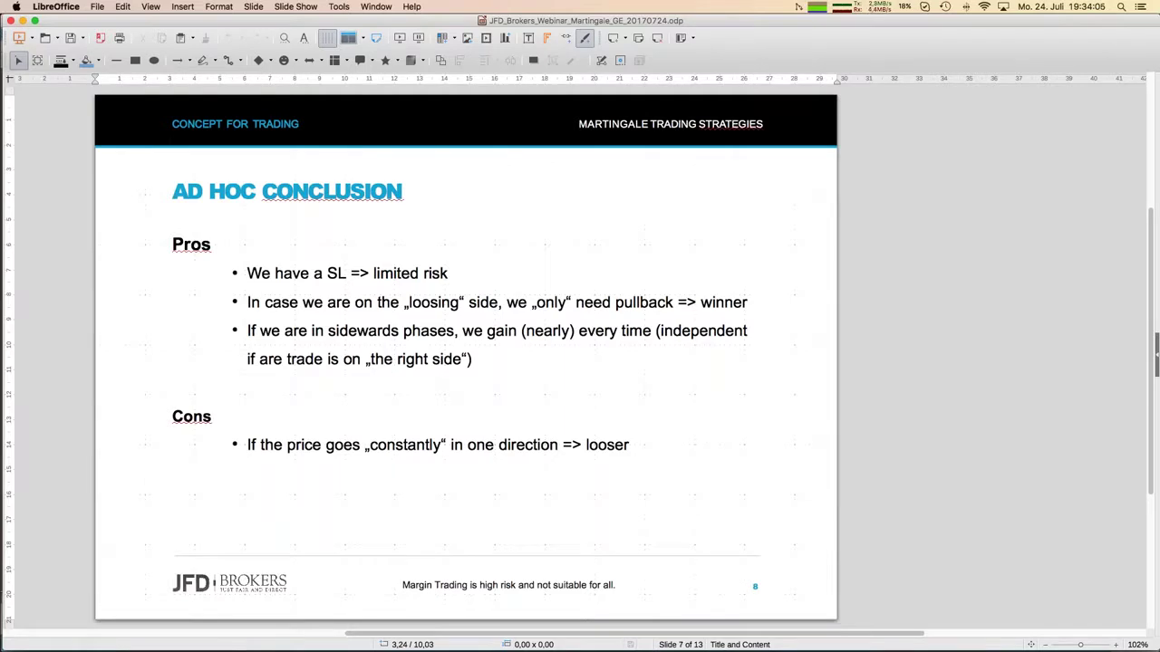
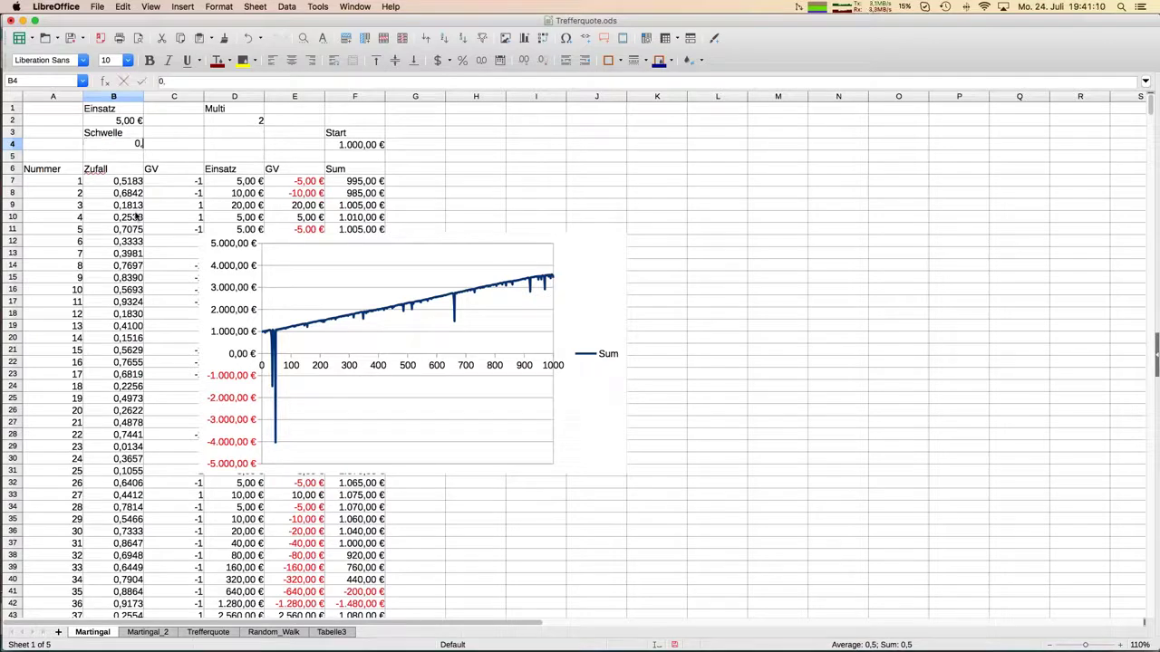
- Set the Schwelle threshold in B4 to 0,6 and reshuffle the random numbers several times
key(Return)
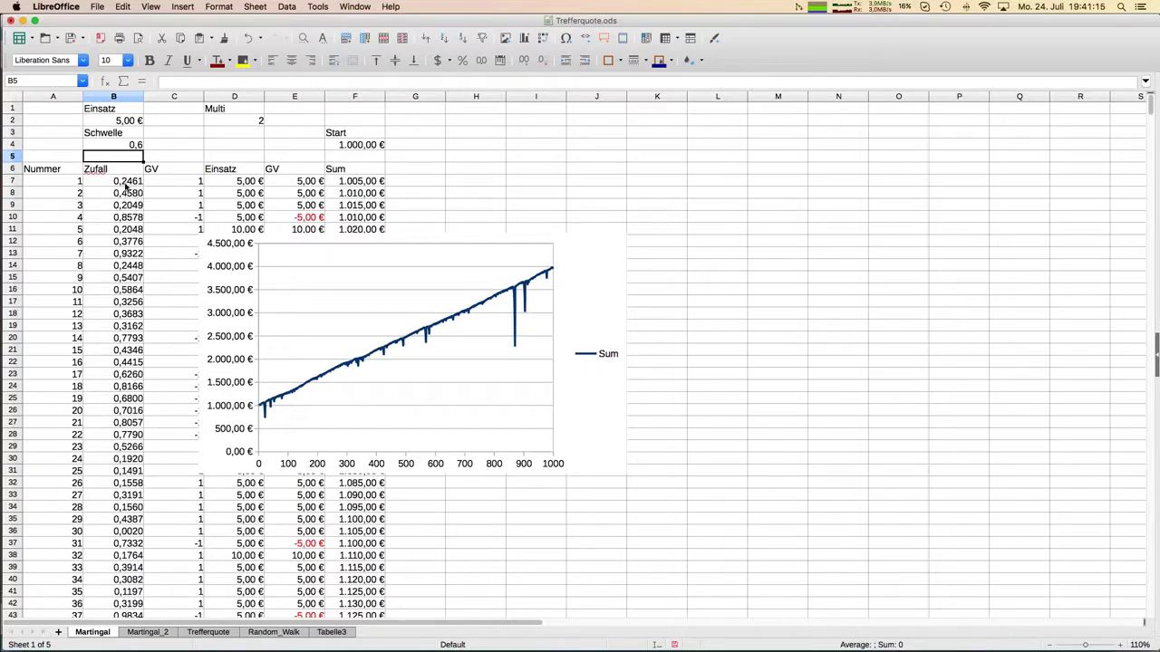
key(F9)
key(F9)
key(F9)
key(F9)
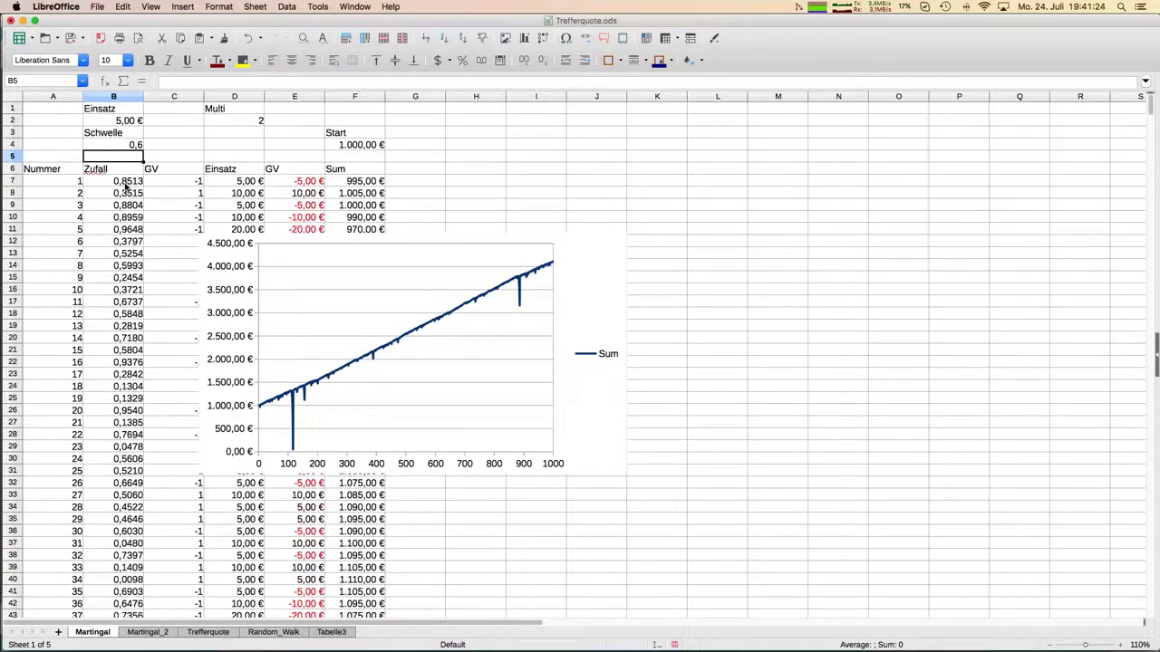
key(F9)
key(F9)
key(F9)
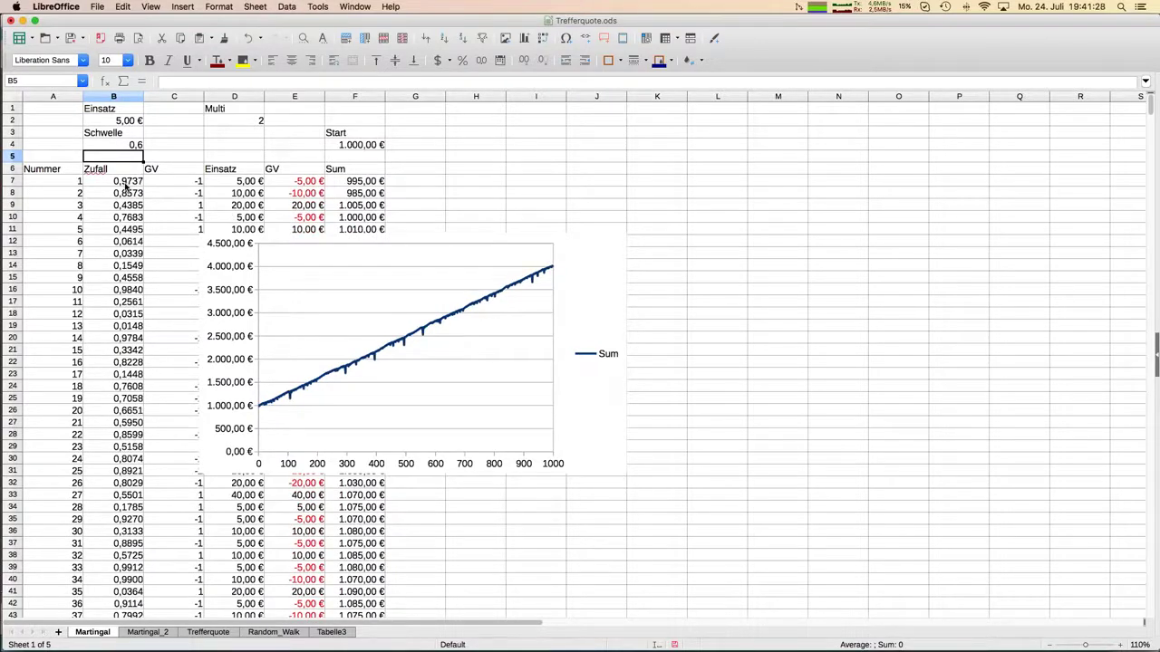
key(F9)
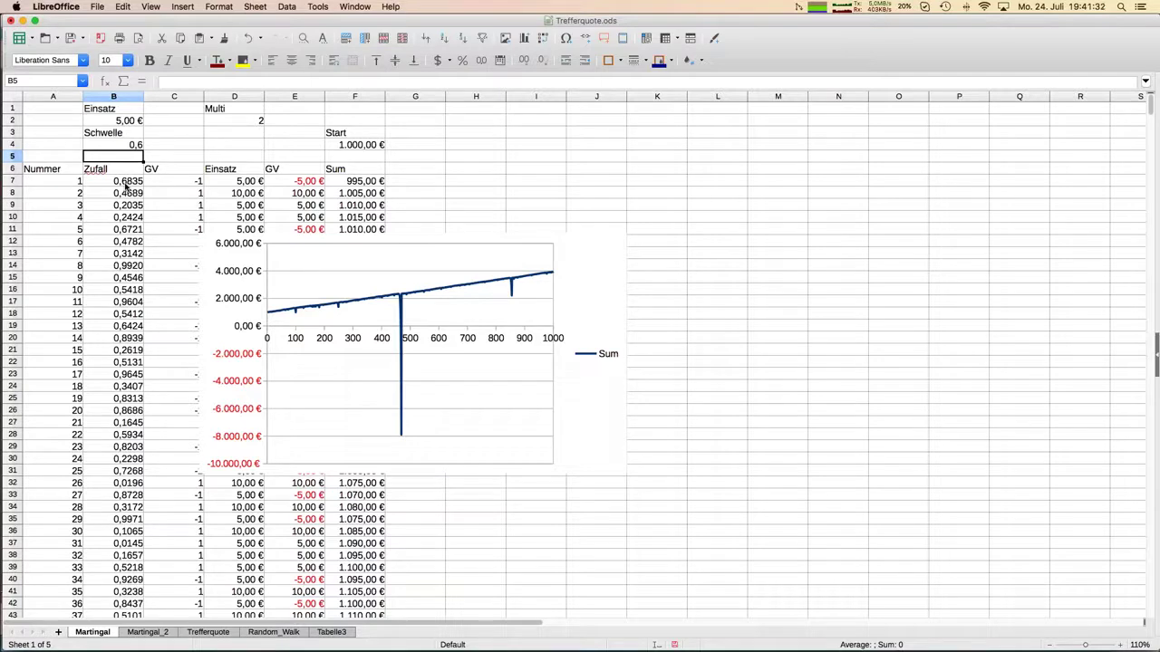
key(F9)
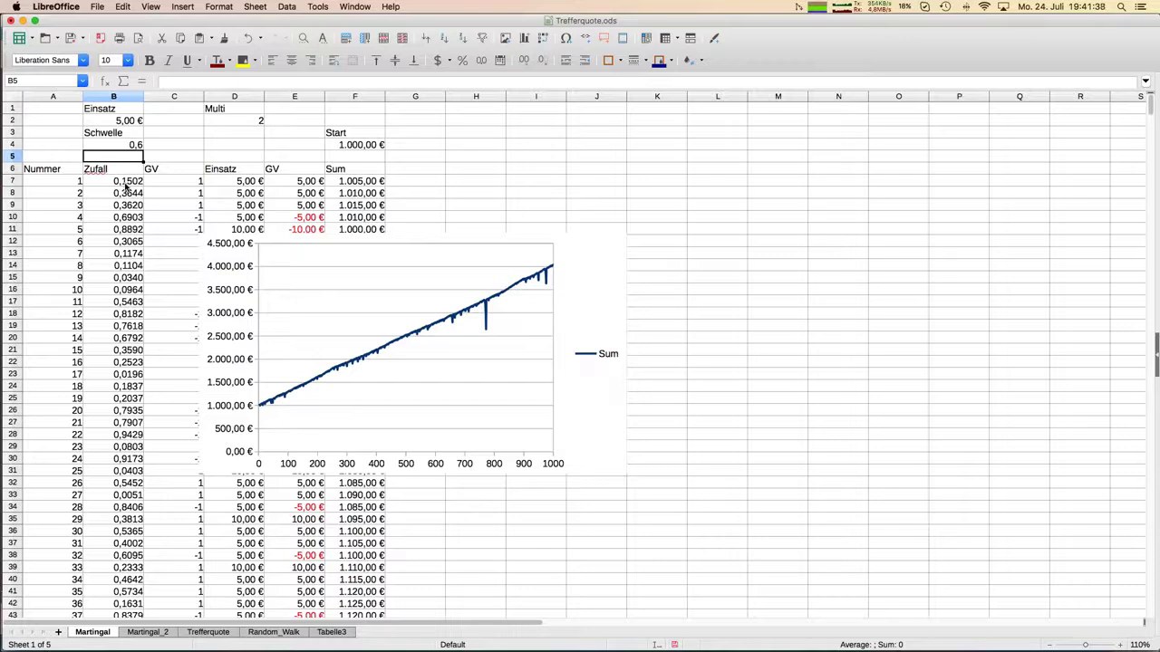
key(F9)
- Reshuffle once more, check C15's GV formula, and bring up the All_Range120_V1.ods table
key(F9)
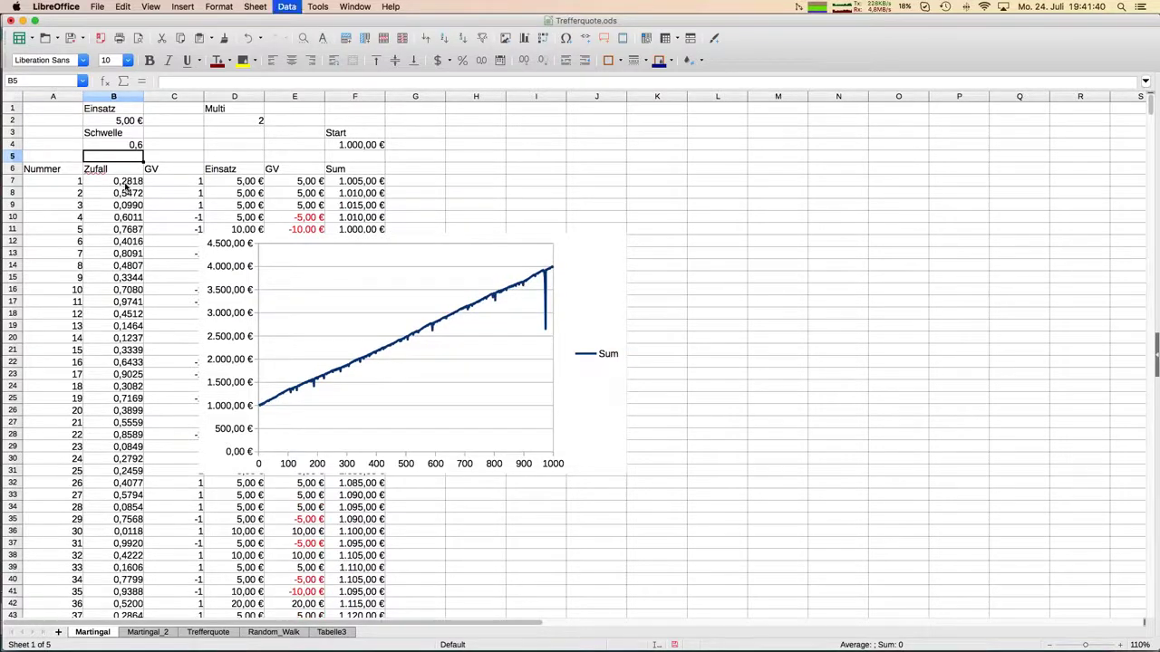
key(F9)
key(F9)
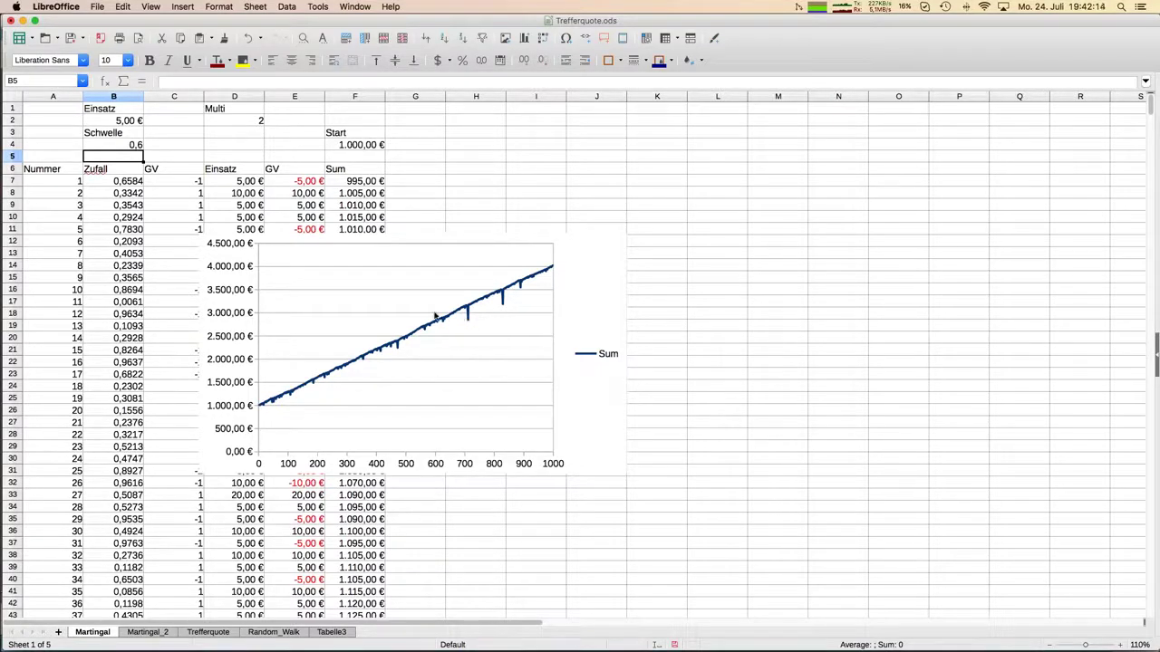
click(152, 281)
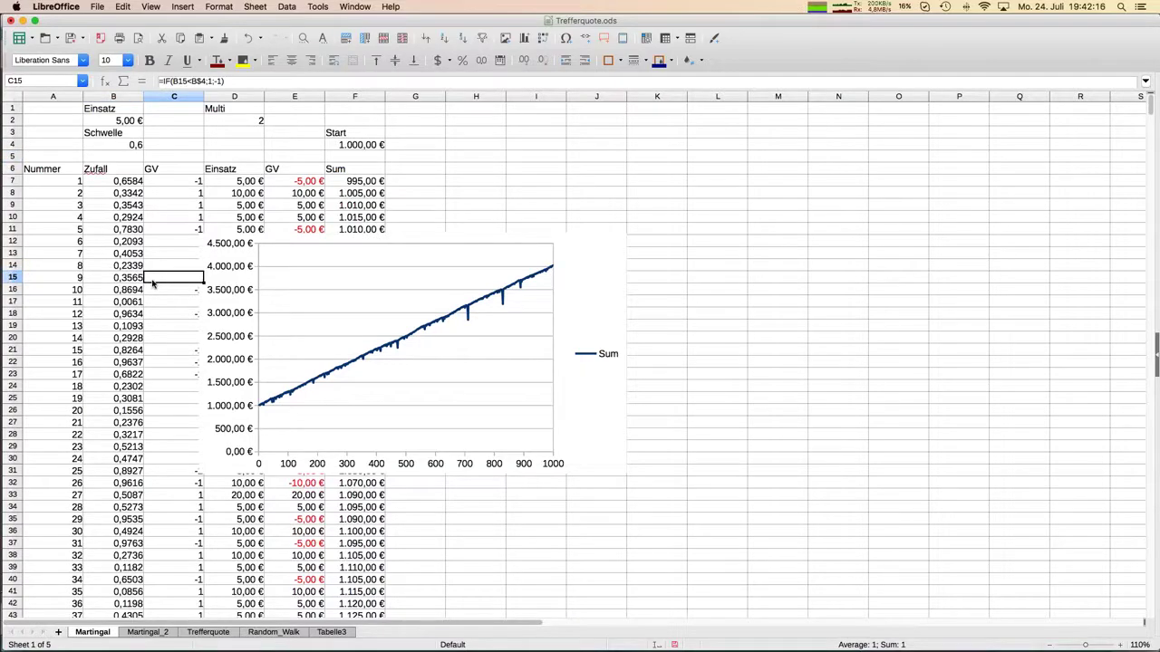
key(super+grave)
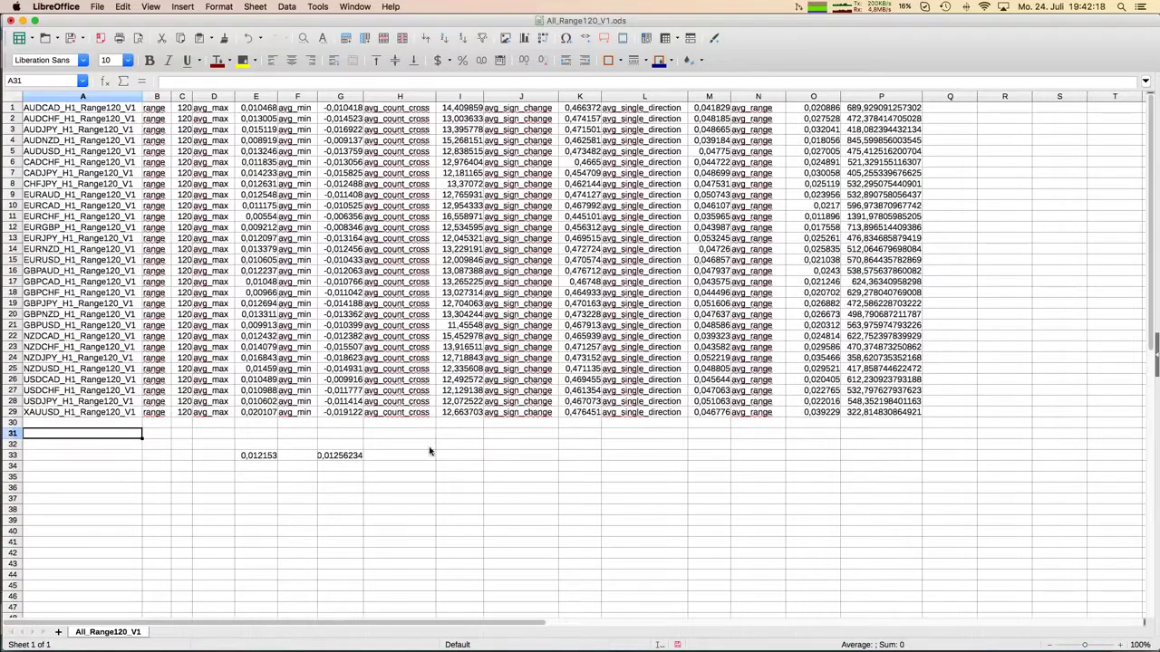
click(1121, 644)
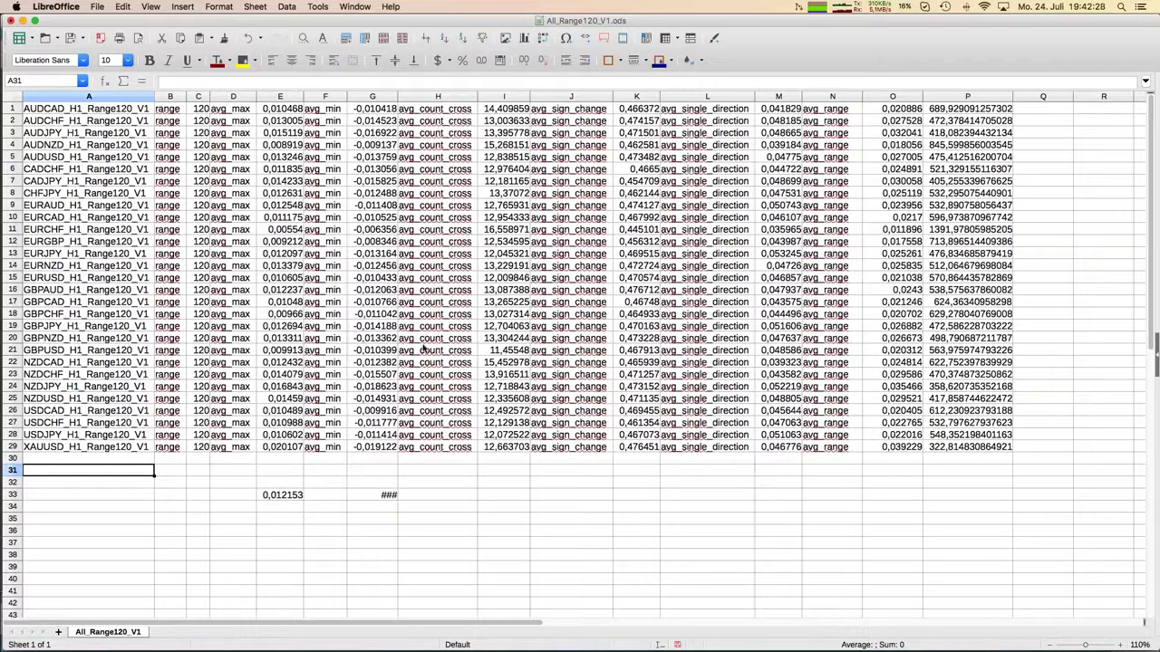
click(392, 325)
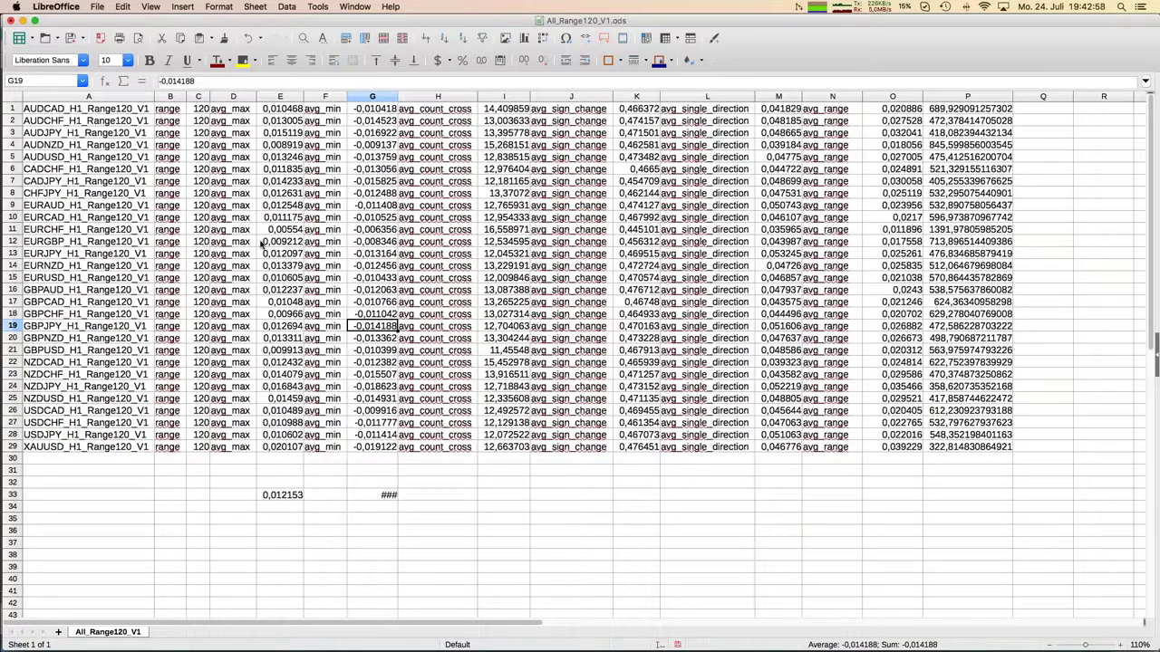
click(204, 110)
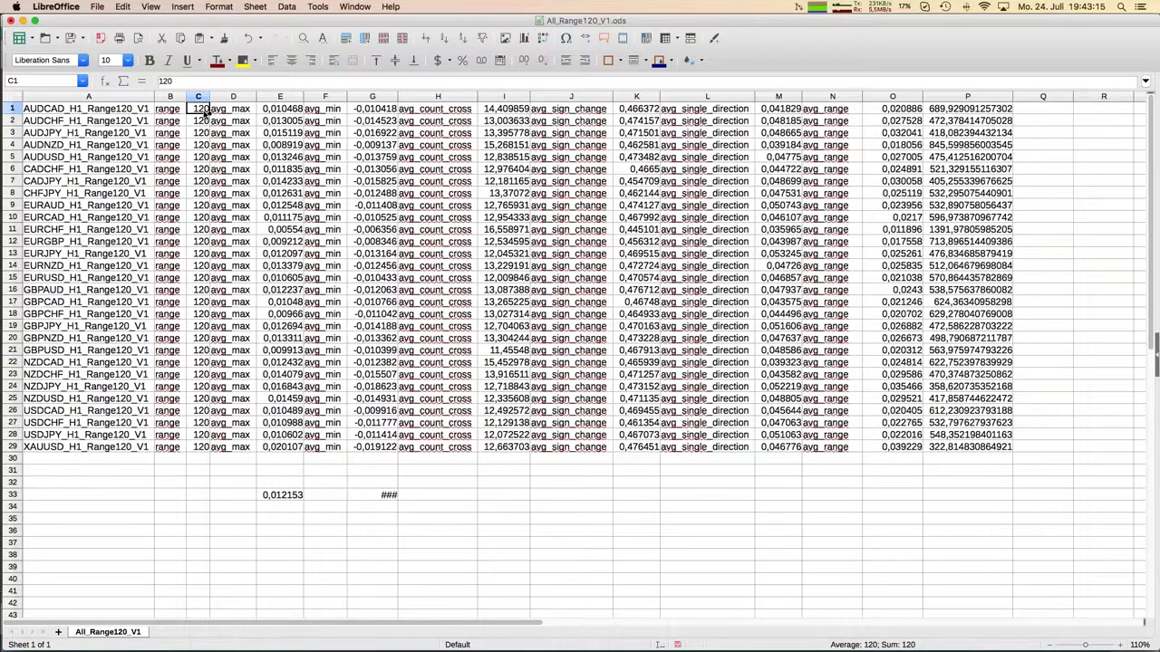
click(297, 110)
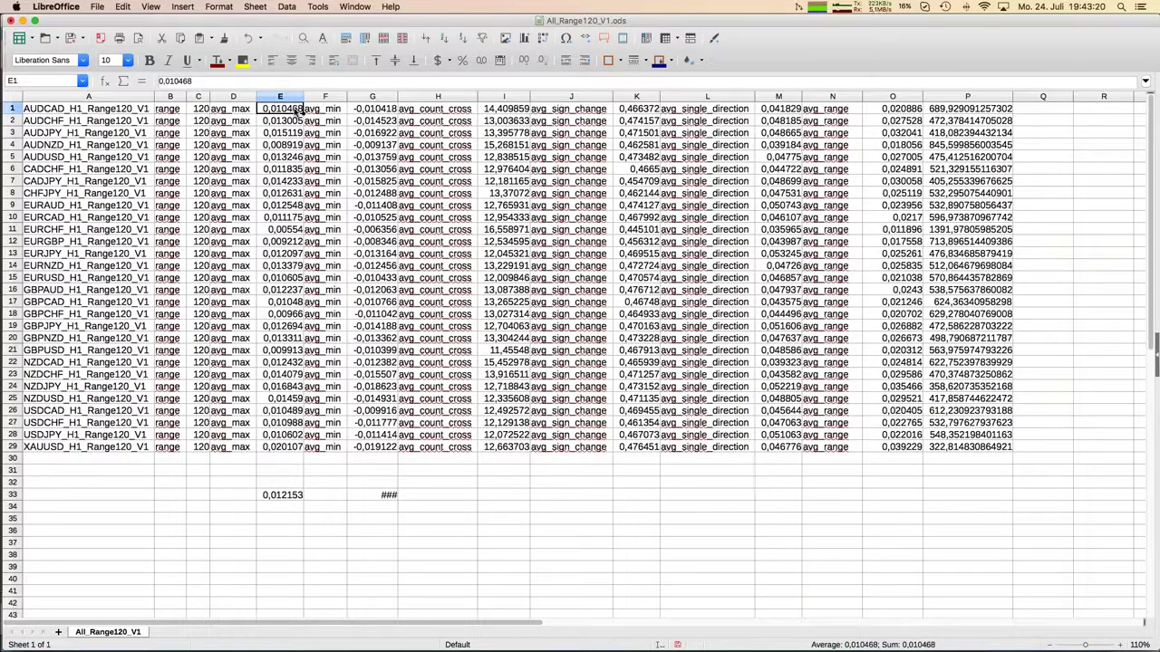
click(372, 111)
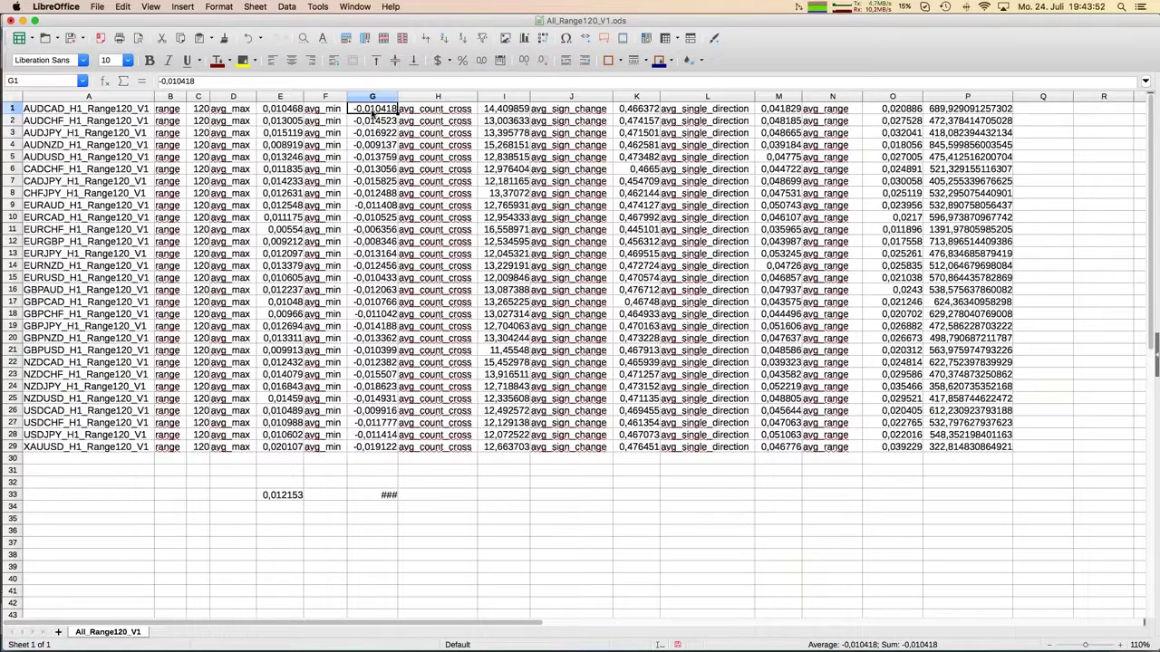
click(287, 448)
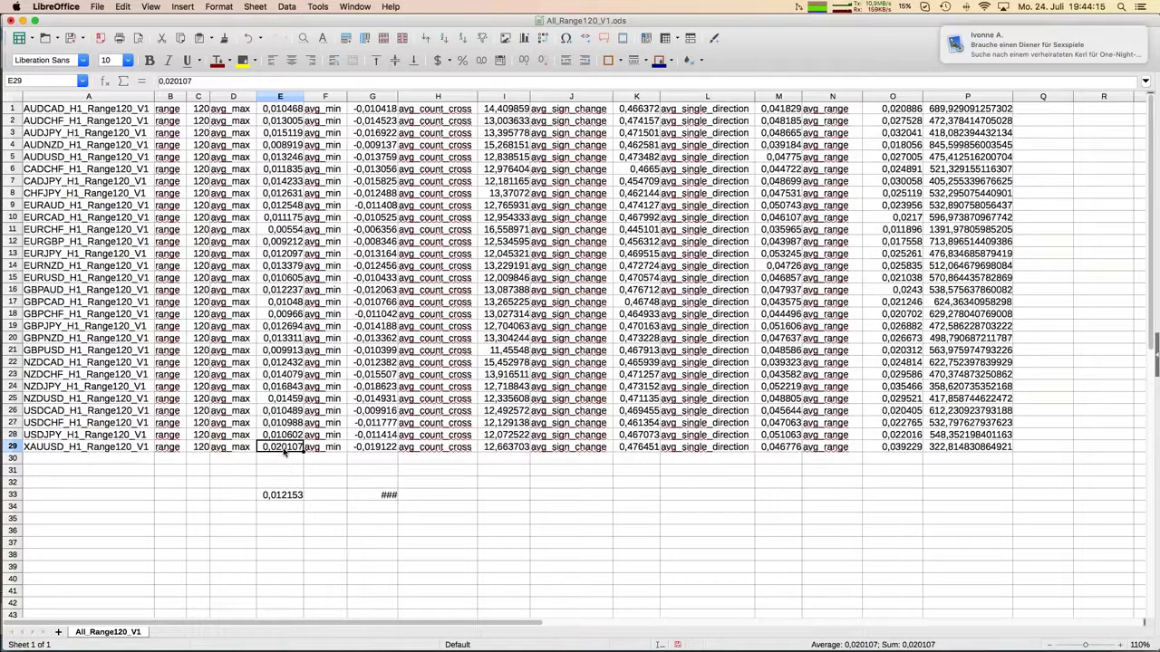
click(358, 364)
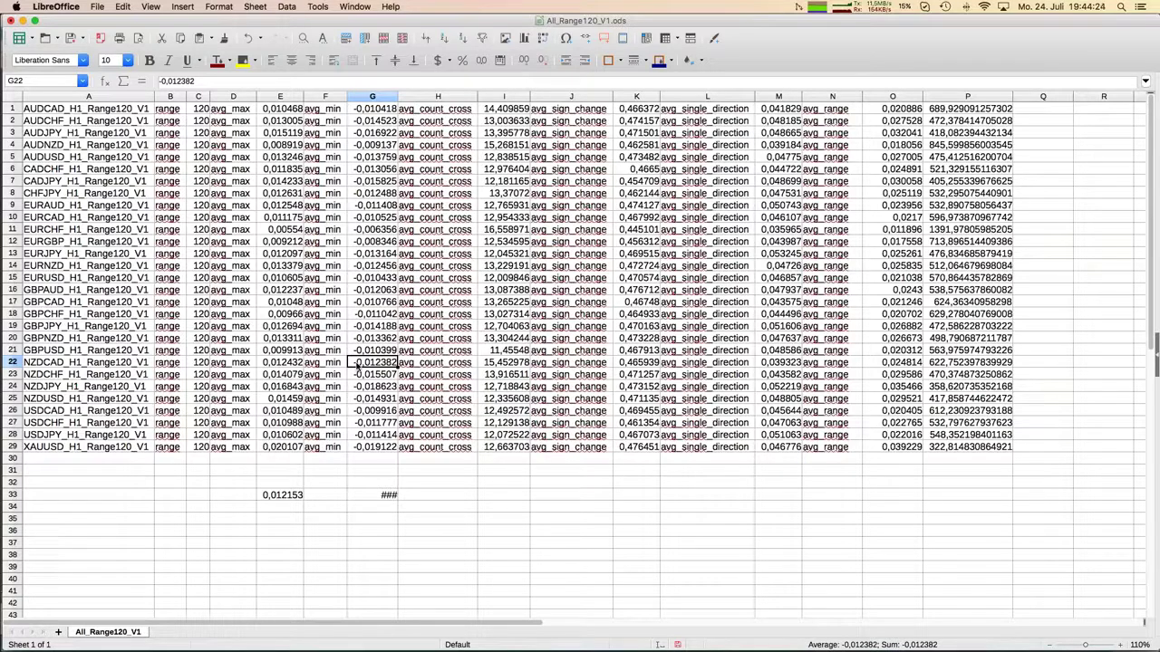
click(512, 113)
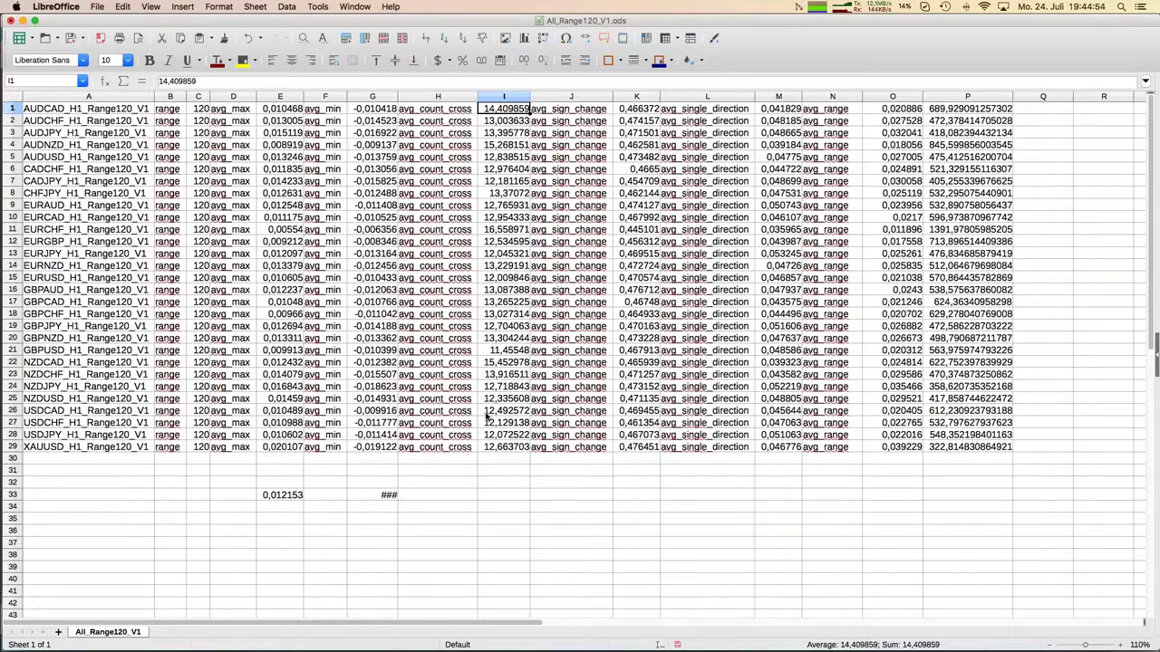
click(110, 112)
key(super+shift+Down)
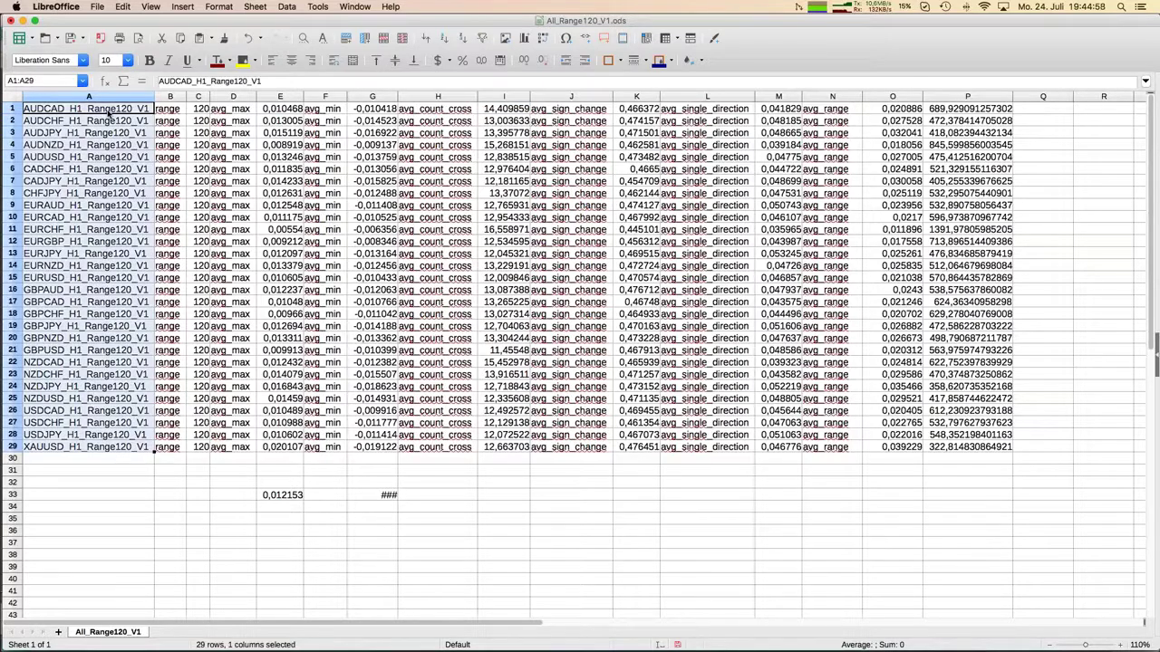
key(super+shift+Right)
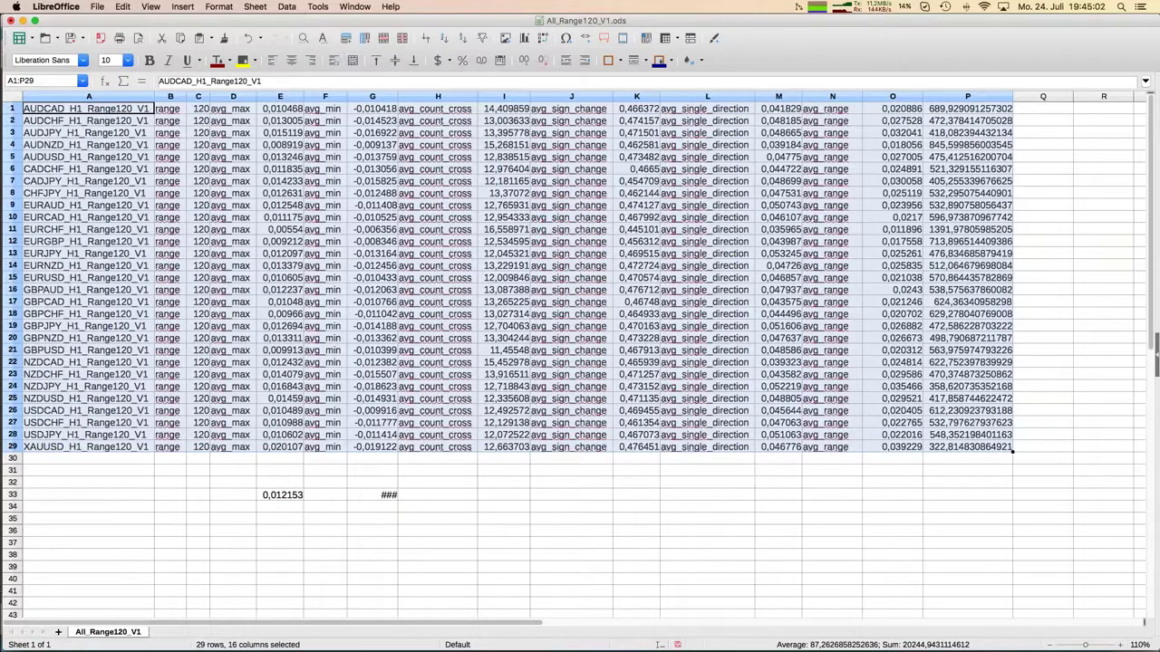
click(295, 7)
click(292, 20)
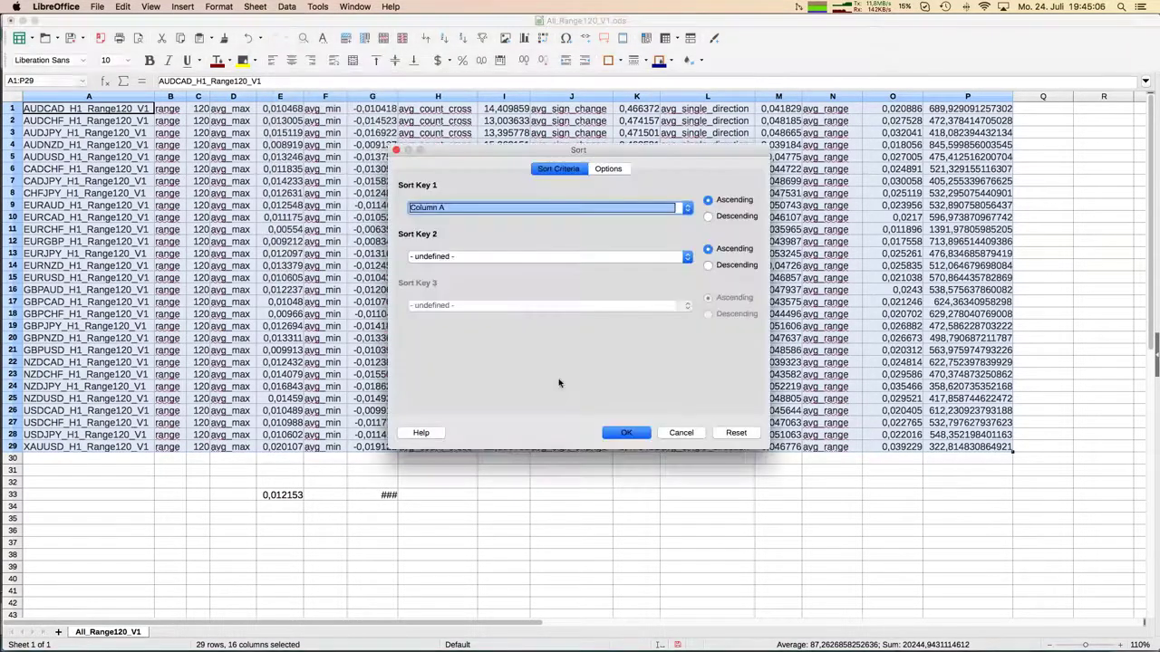
click(492, 207)
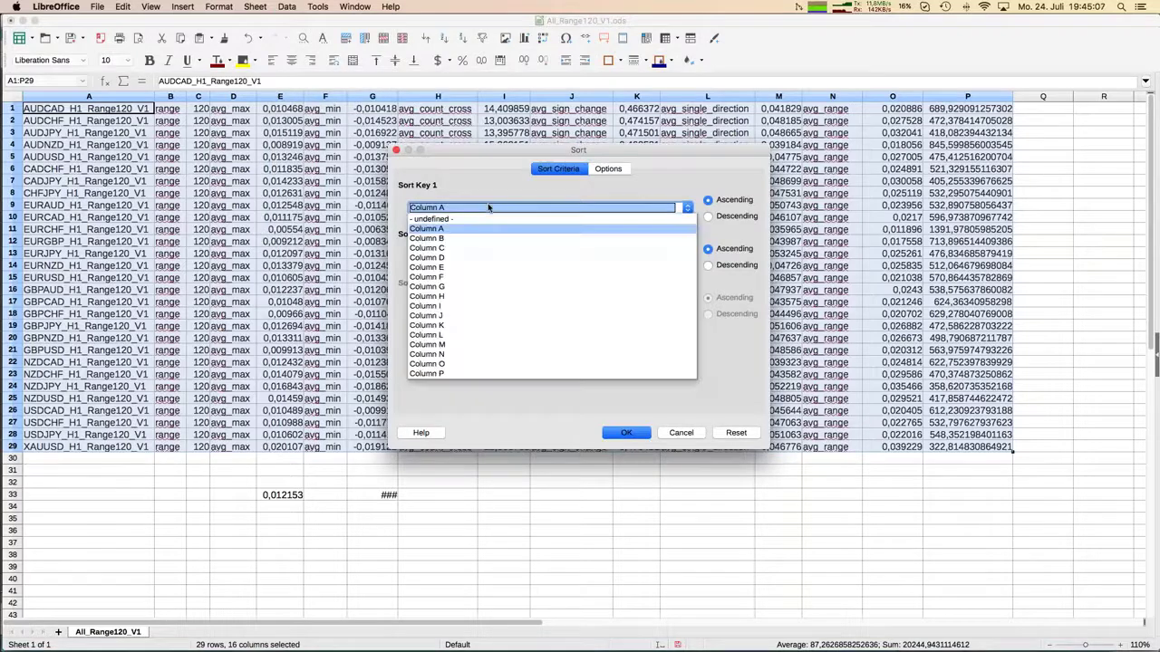
click(487, 306)
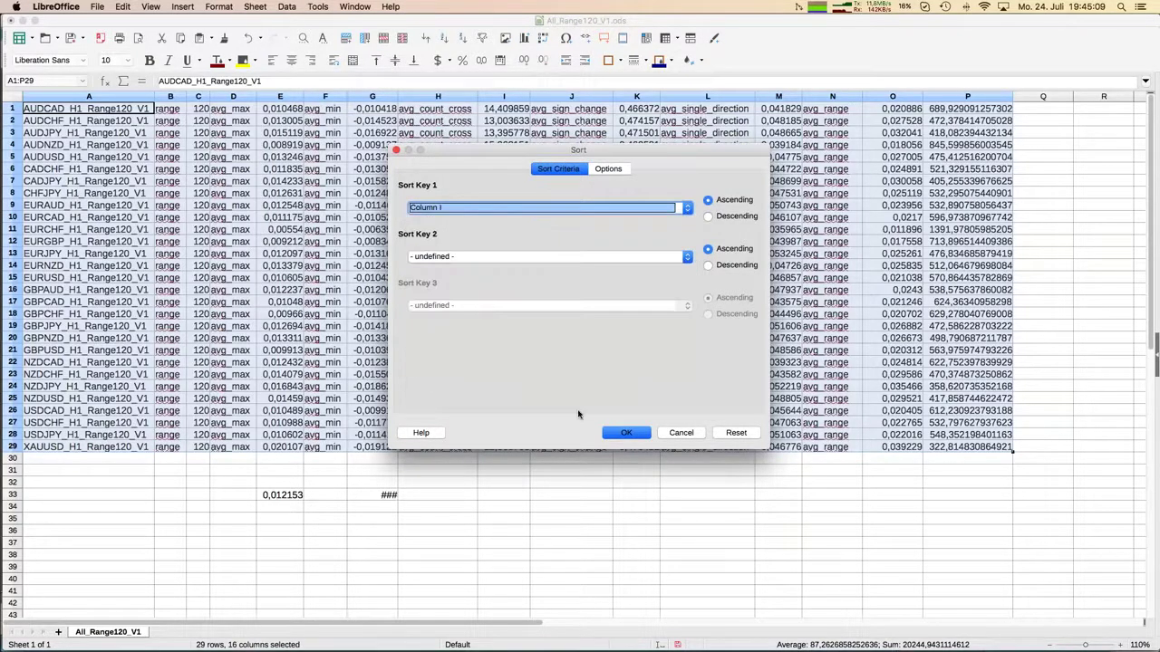
click(627, 433)
click(521, 206)
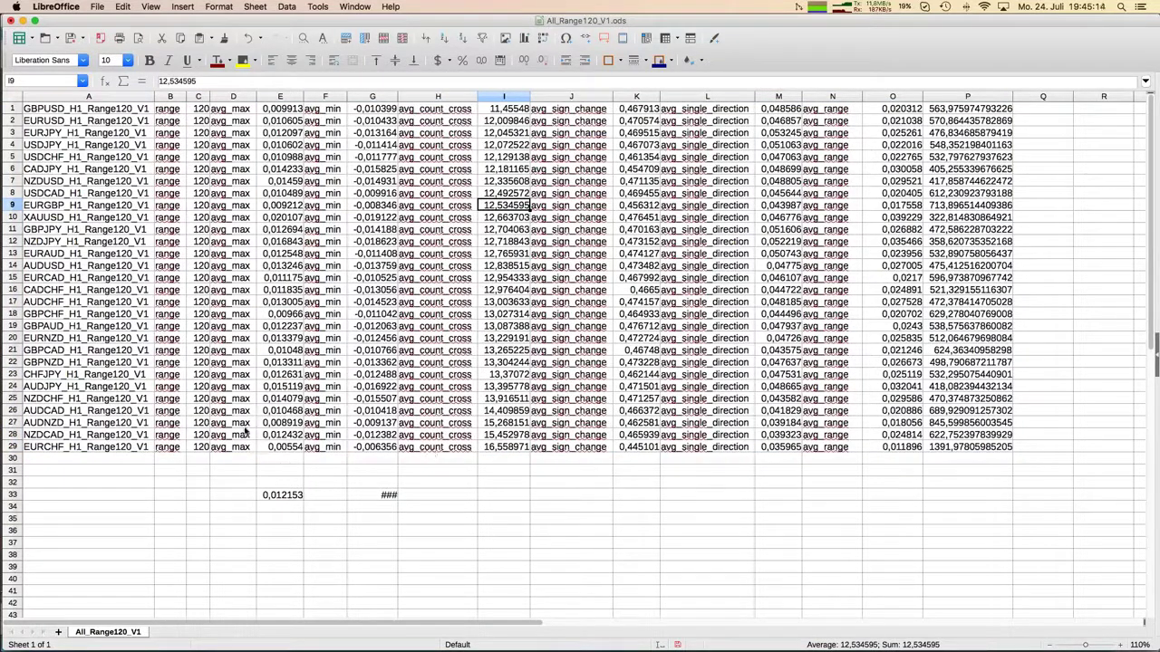
click(62, 450)
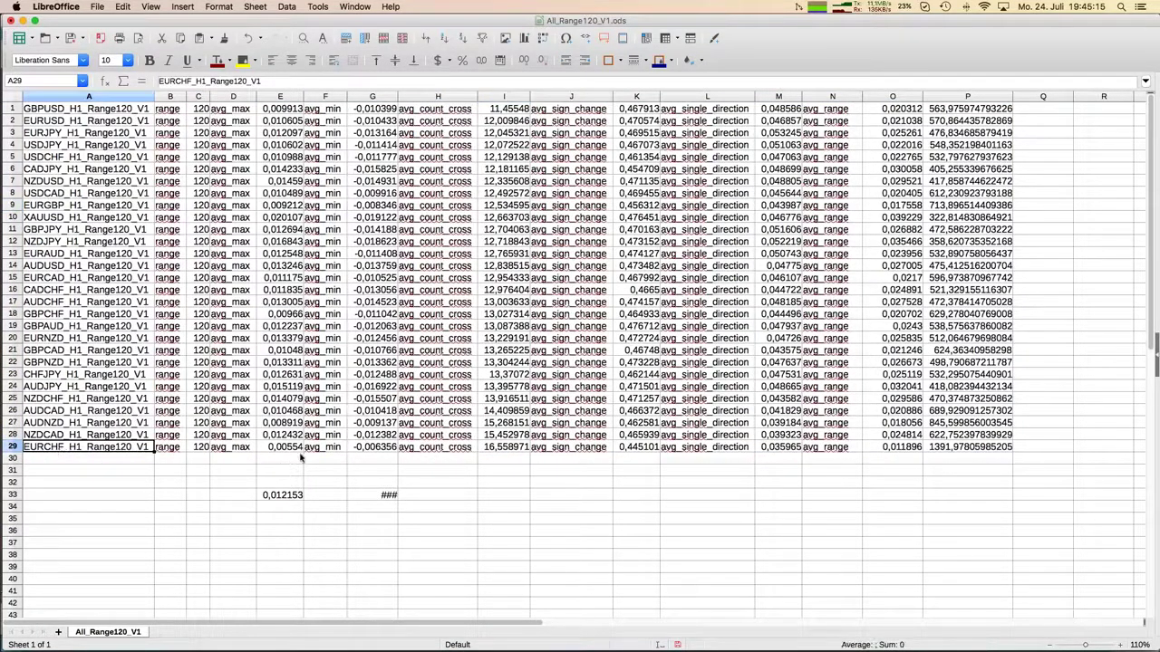
click(506, 451)
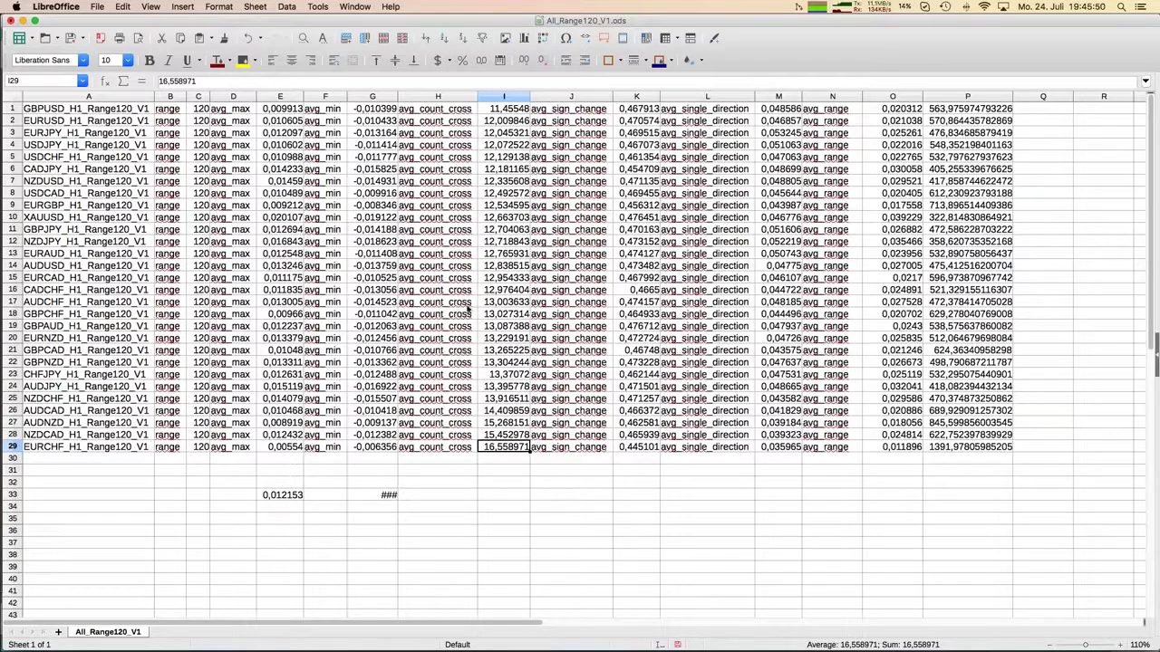
click(507, 108)
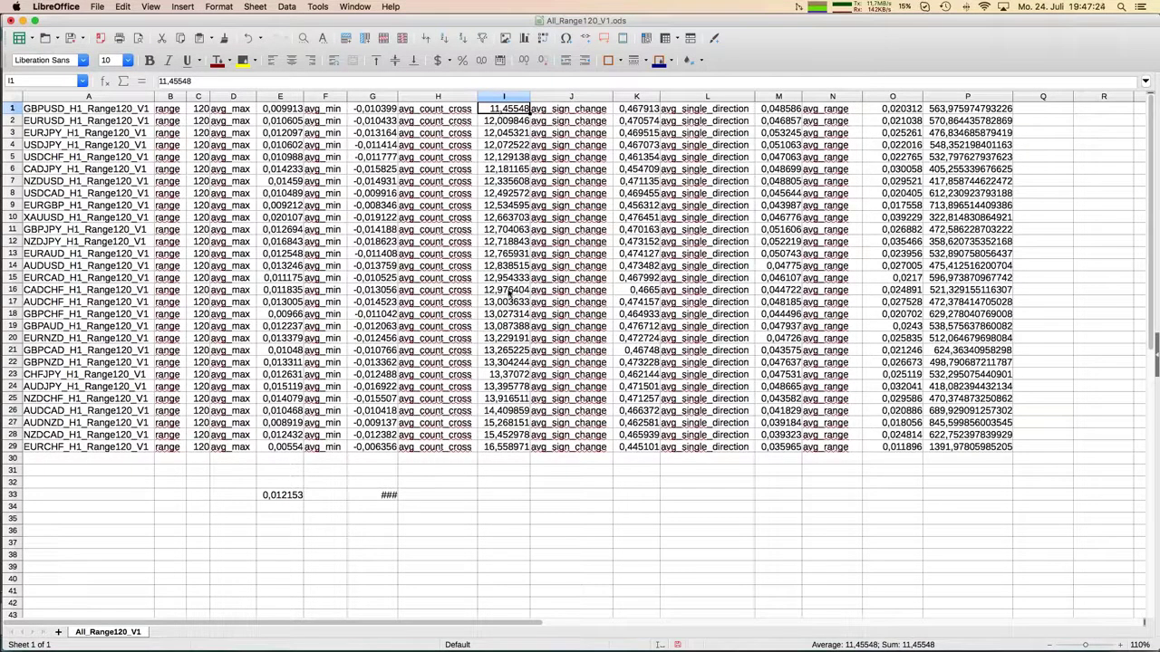
click(42, 451)
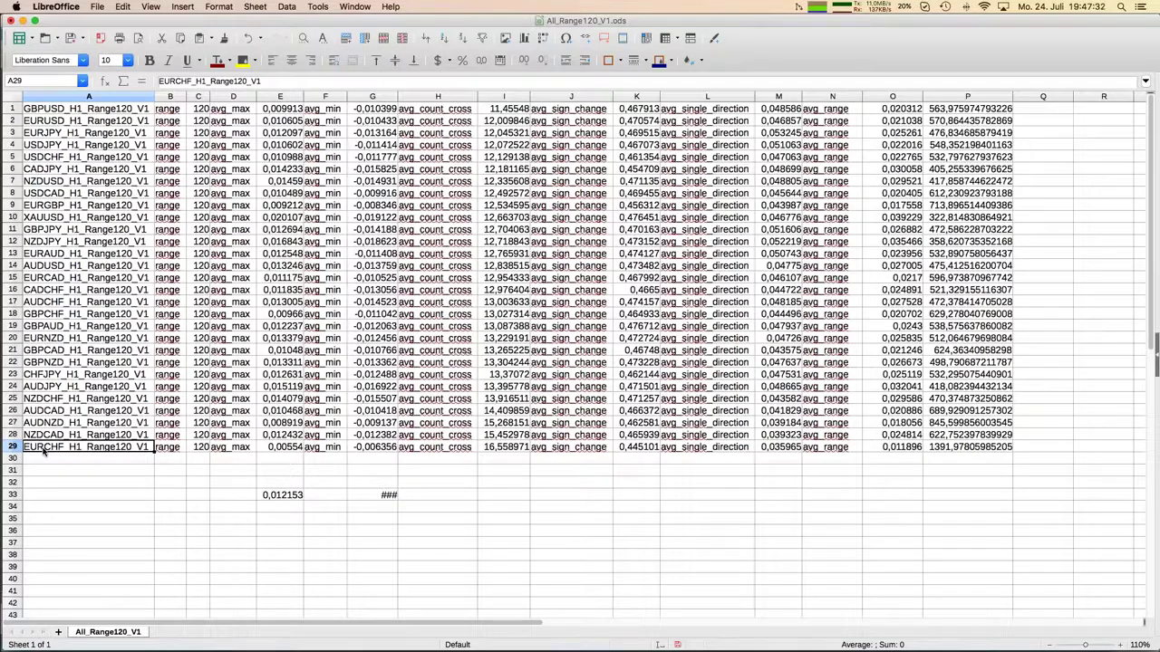
mouse_move(30, 181)
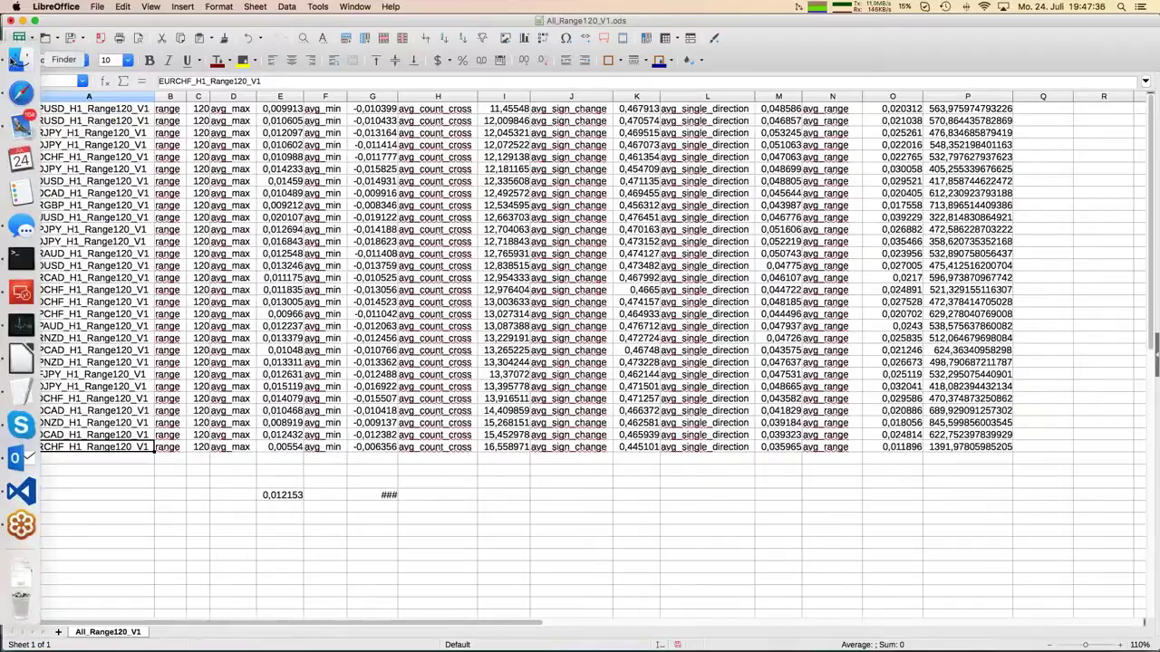
- In Finder, go to Dokumente > JFD_Invest and open 0changelog_Position_LongShort.pdf
click(20, 60)
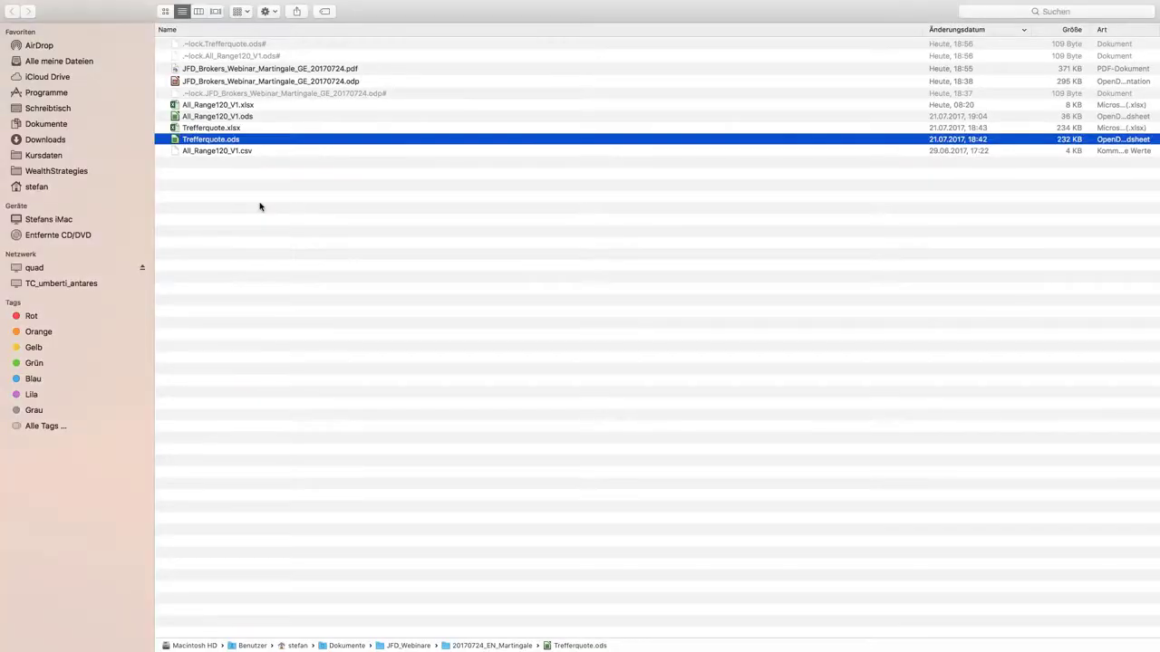
double_click(358, 647)
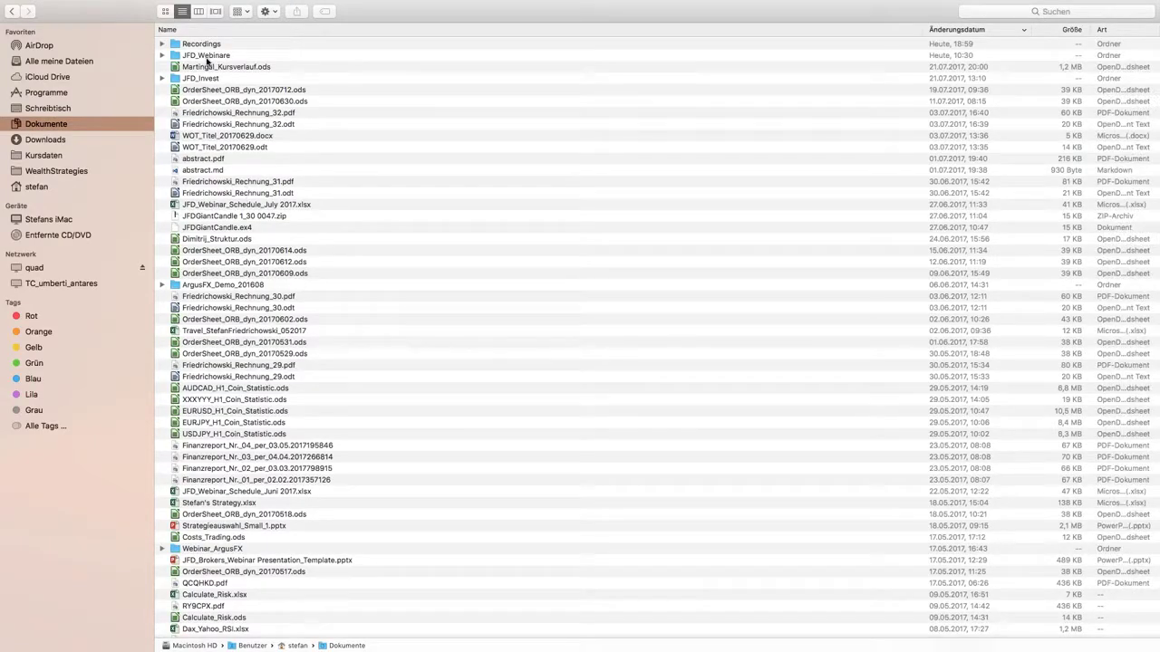
double_click(203, 78)
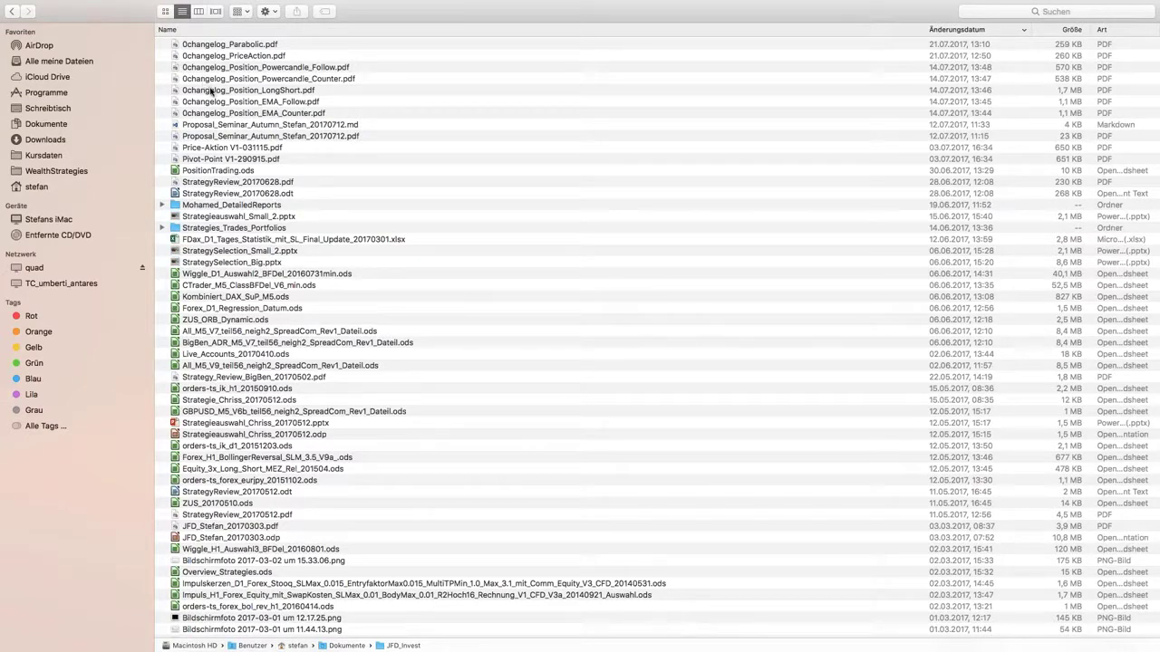
click(211, 91)
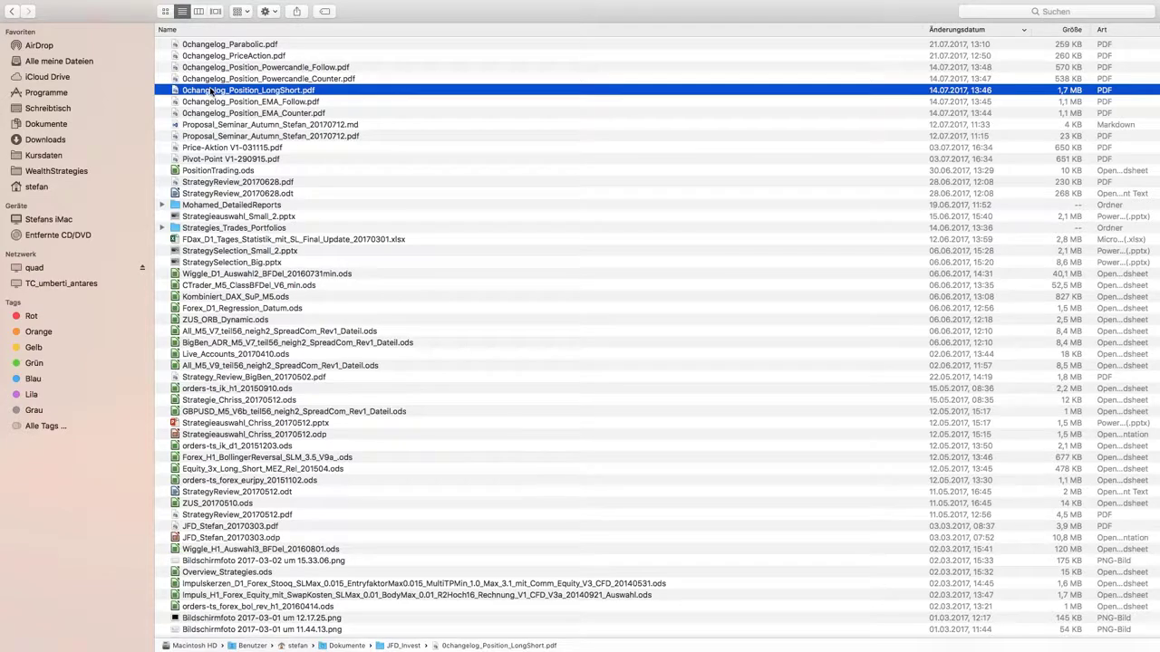
double_click(210, 91)
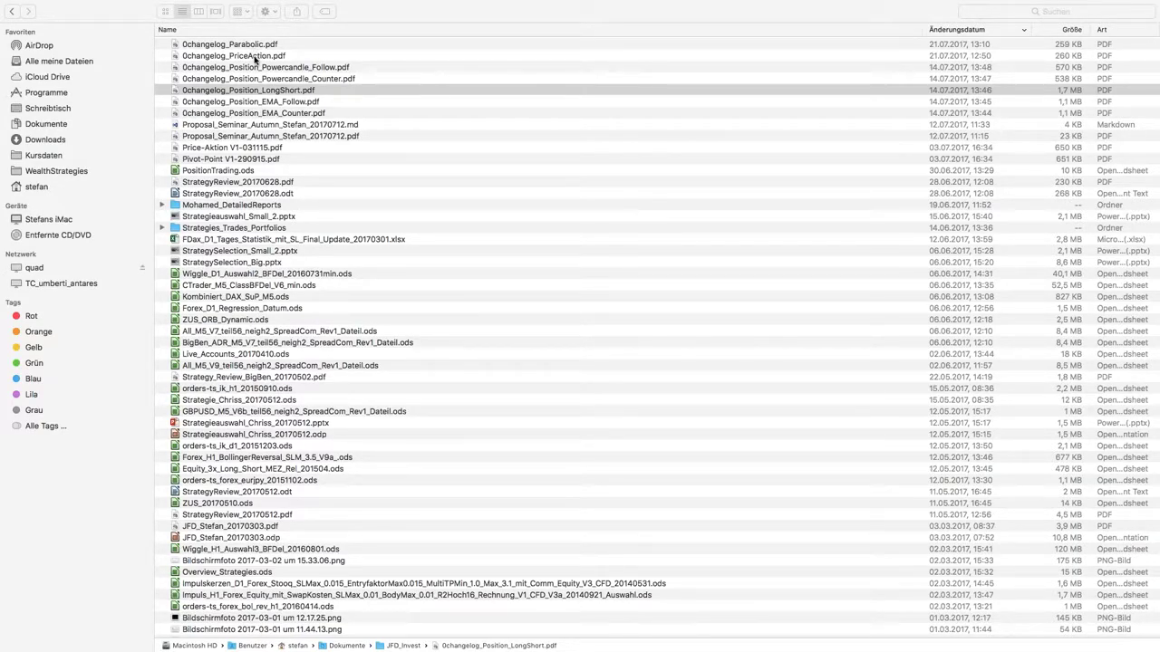
- Read the LongShort PDF to page 5's combined equity chart and widen the Preview window
key(super+o)
scroll(288, 244, down, 20)
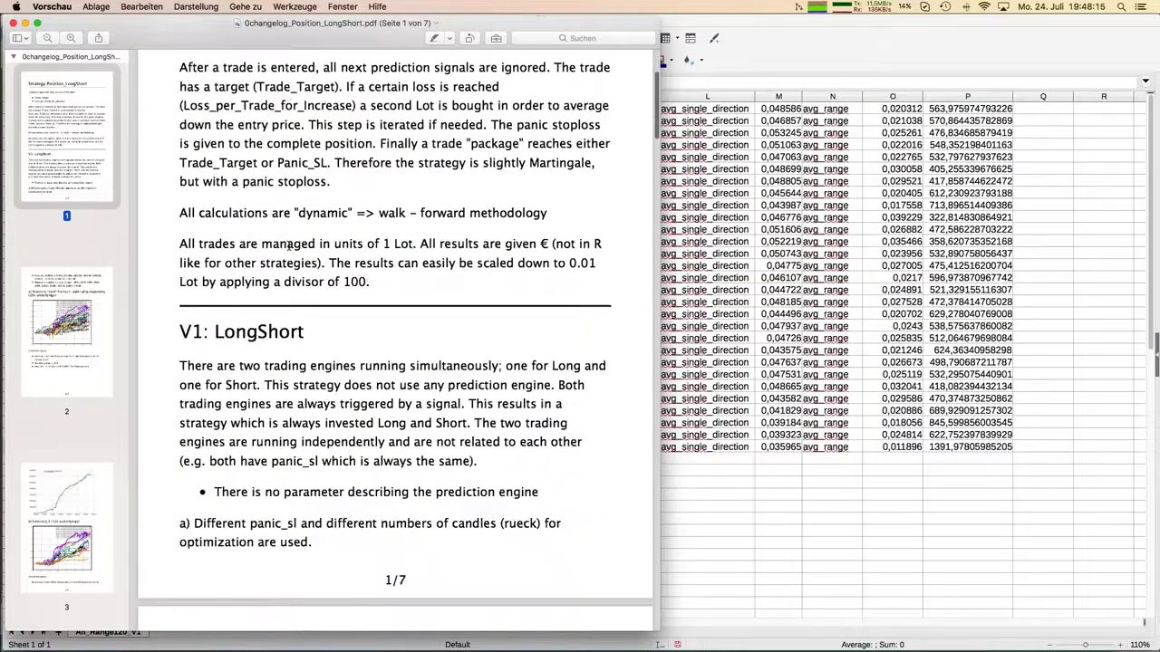
scroll(288, 244, down, 5)
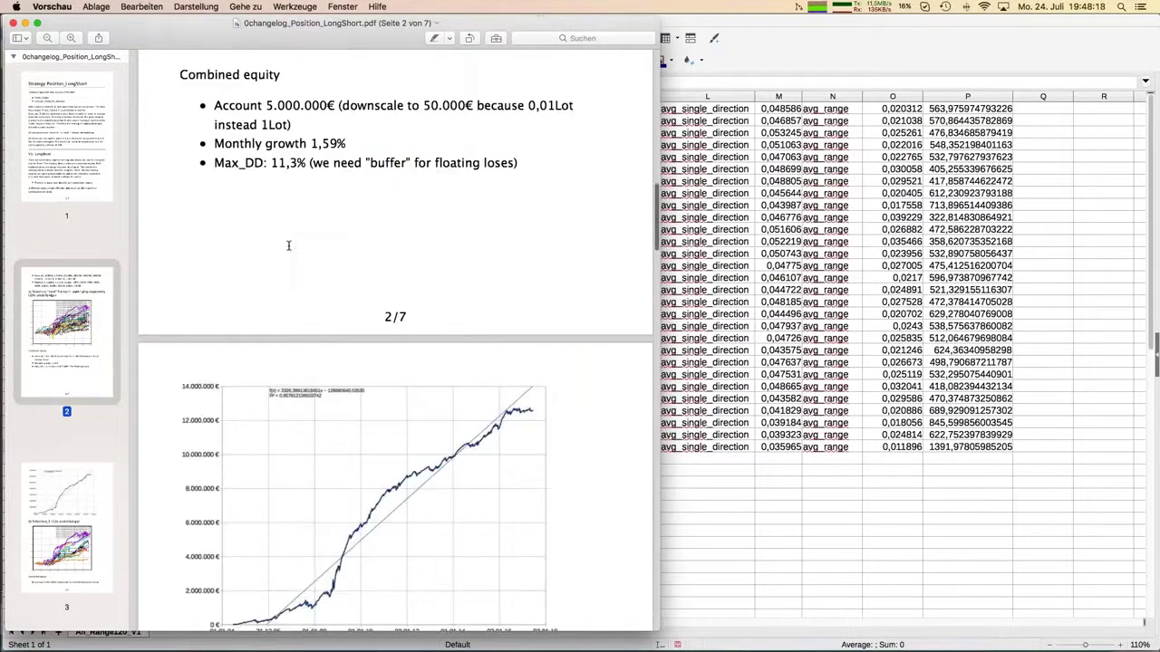
scroll(288, 245, up, 6)
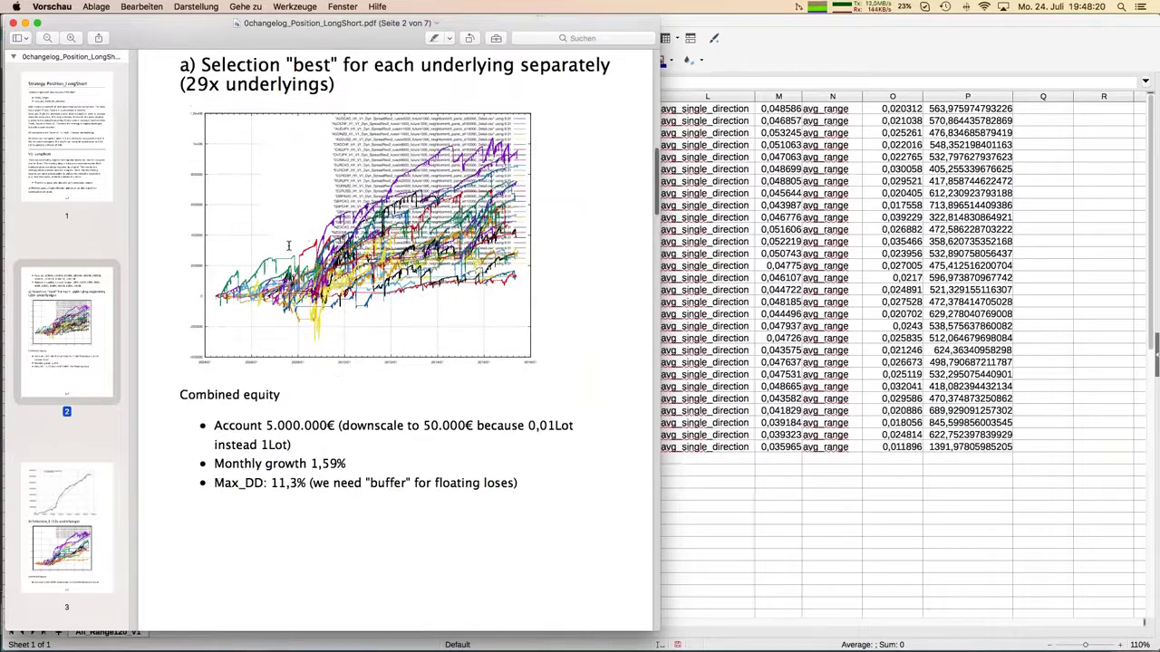
scroll(288, 245, down, 20)
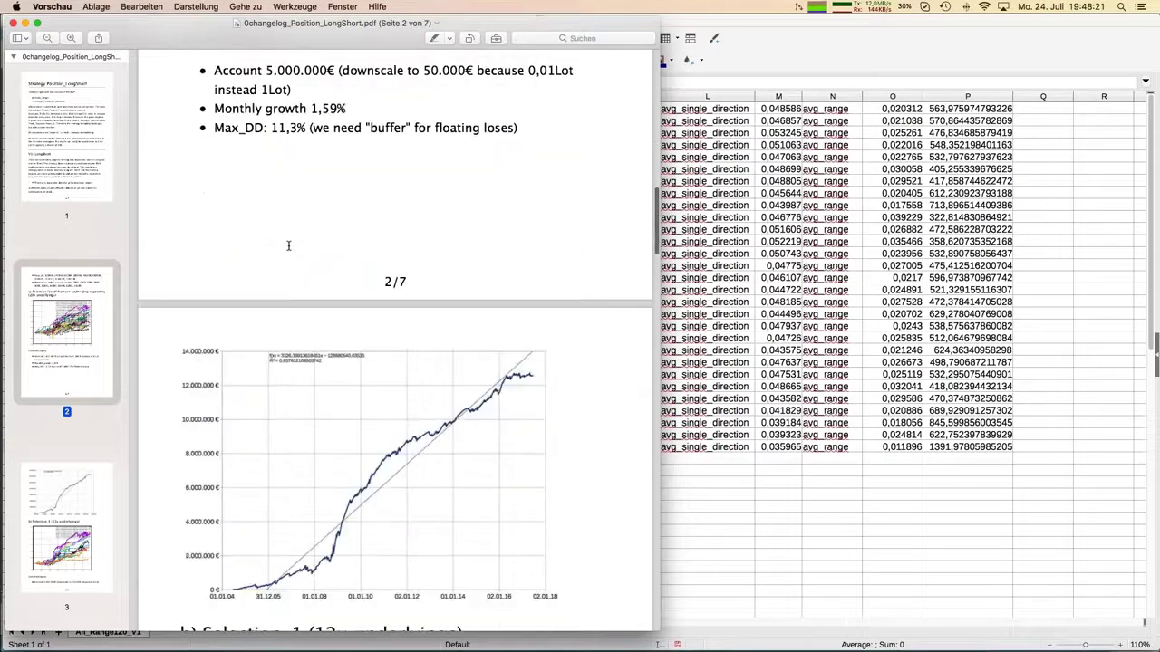
scroll(288, 245, down, 12)
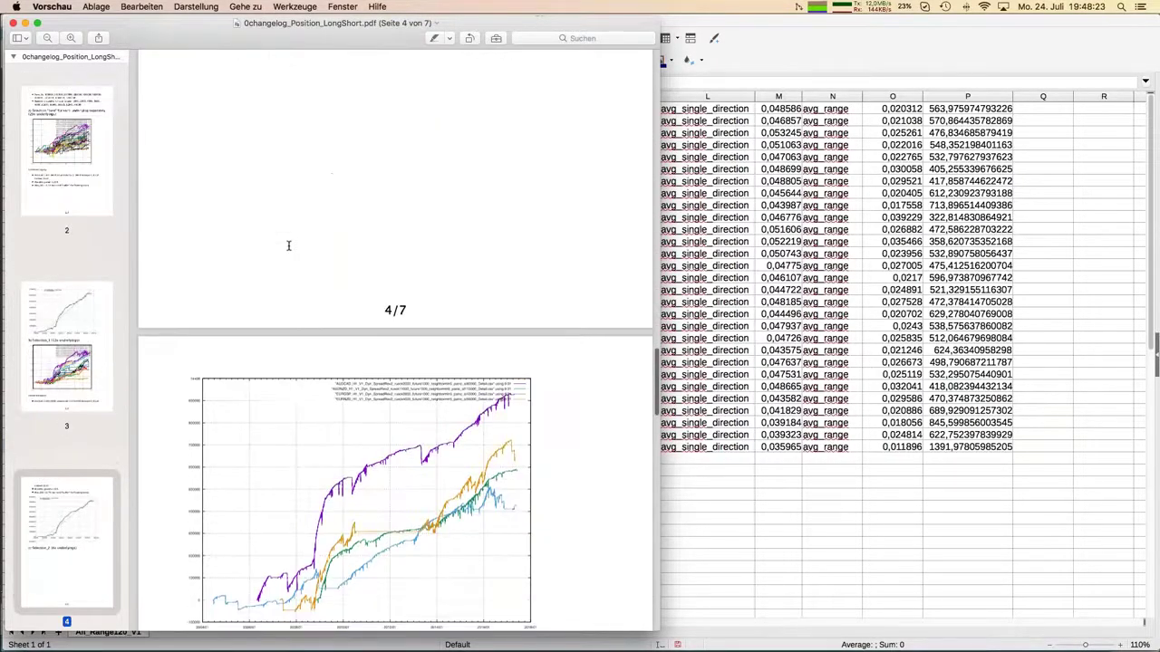
scroll(288, 245, down, 3)
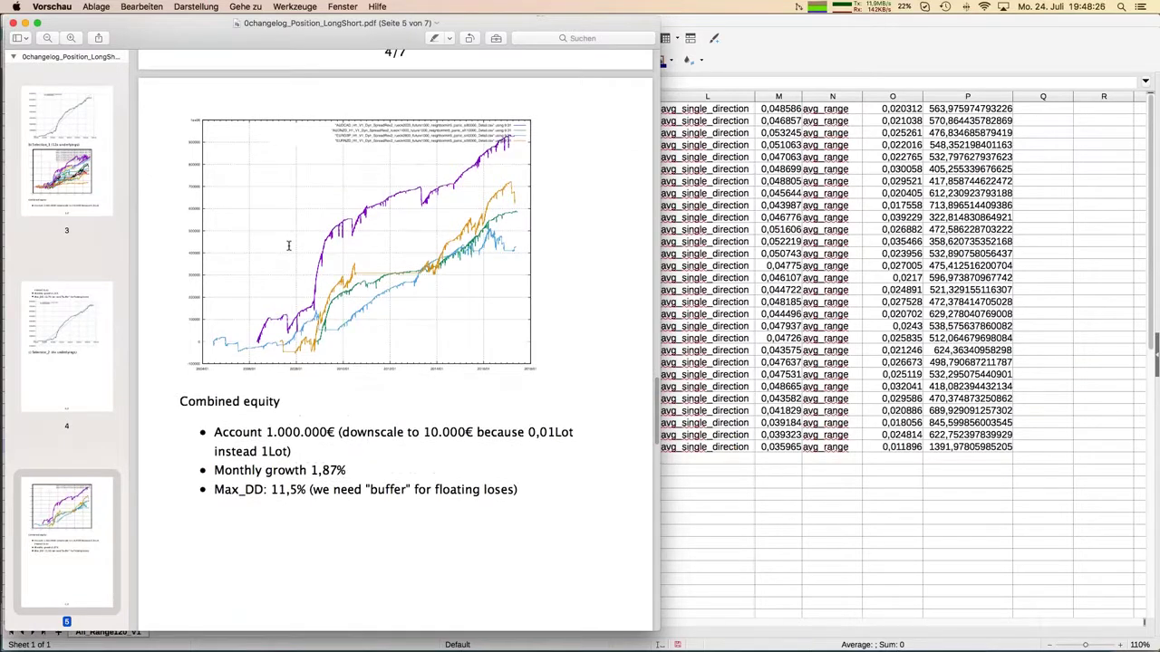
scroll(288, 245, up, 6)
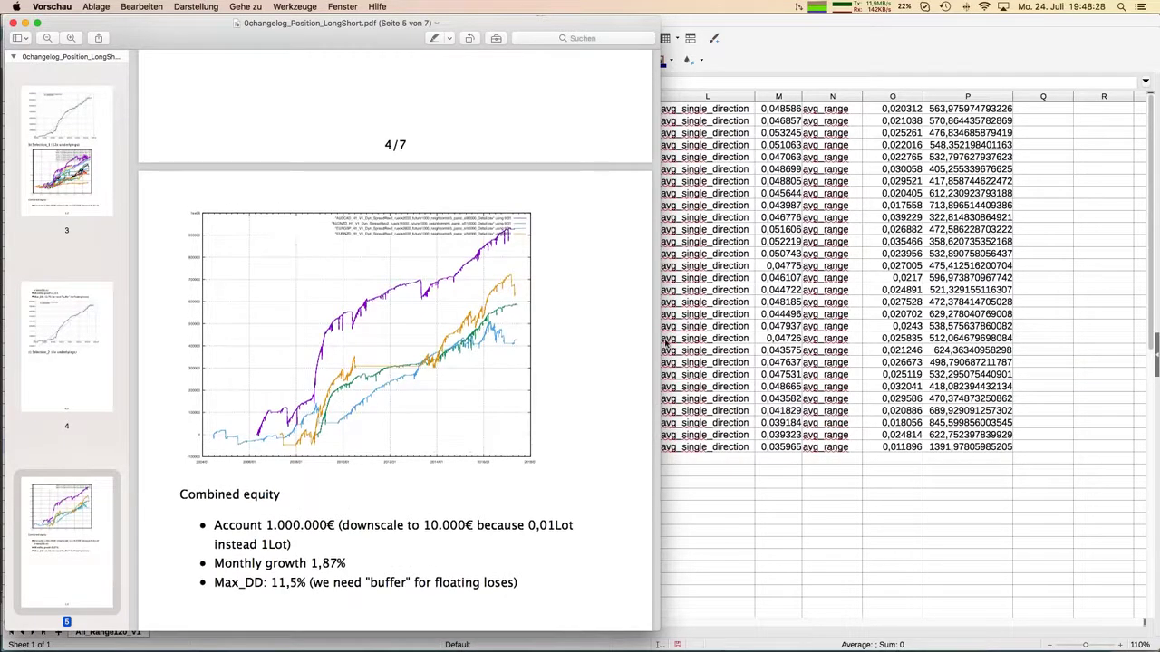
drag(657, 342, 805, 345)
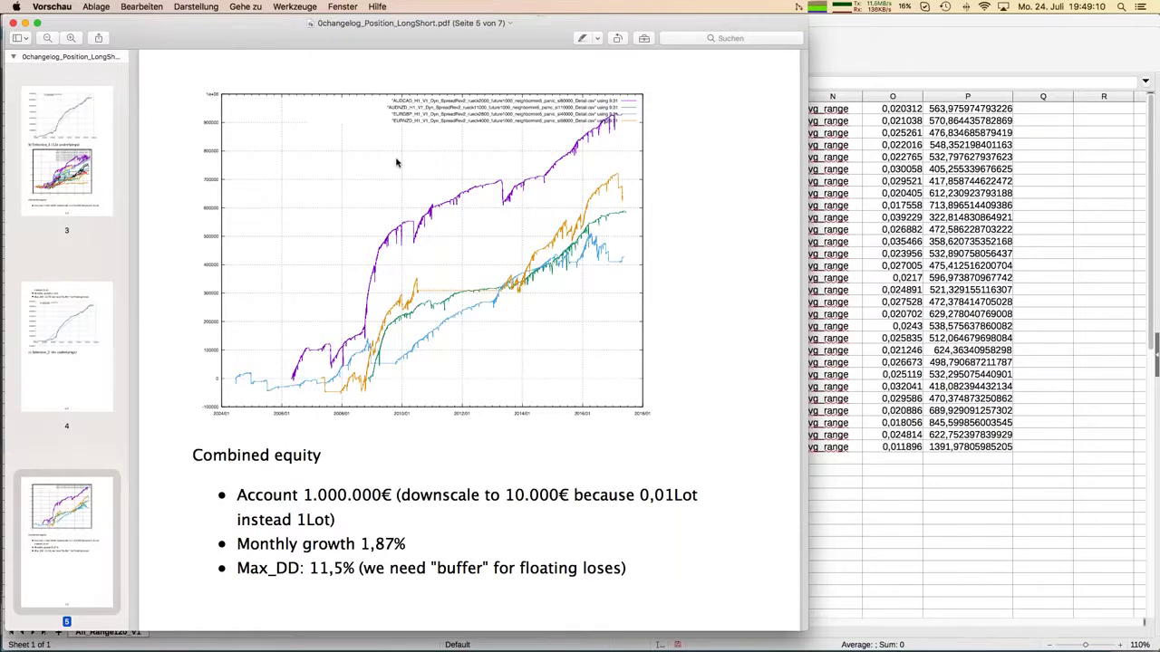
- Read on to page 6's Selection_3 chart, then bring the All_Range120_V1 spreadsheet forward
scroll(396, 162, down, 15)
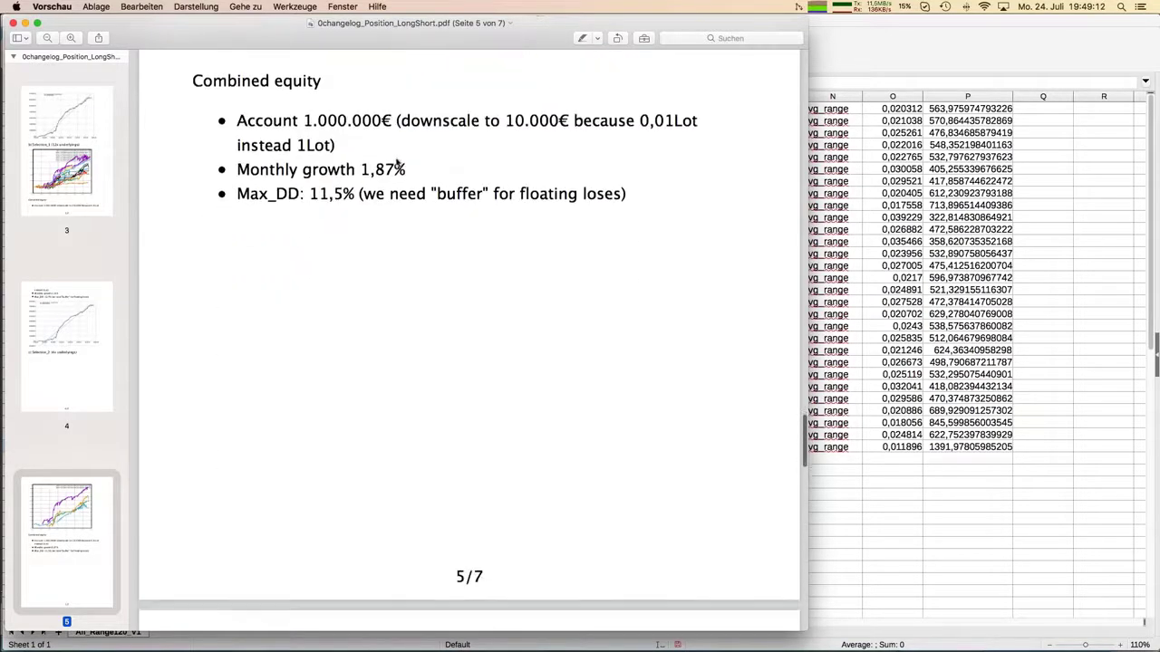
scroll(396, 162, down, 5)
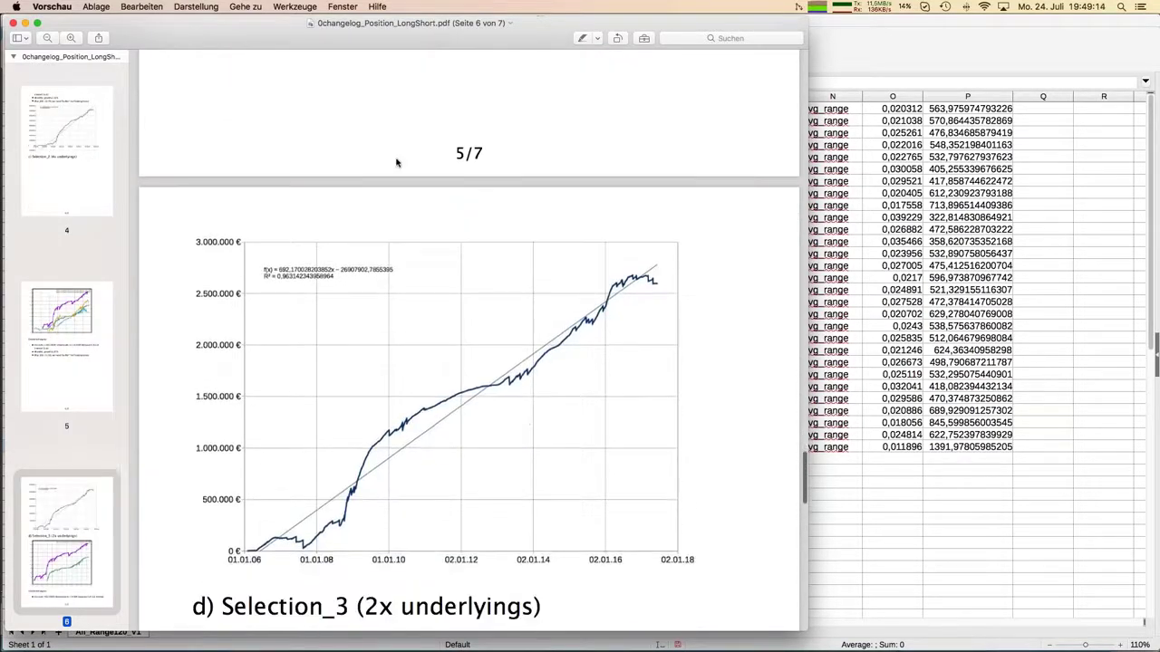
scroll(396, 163, down, 3)
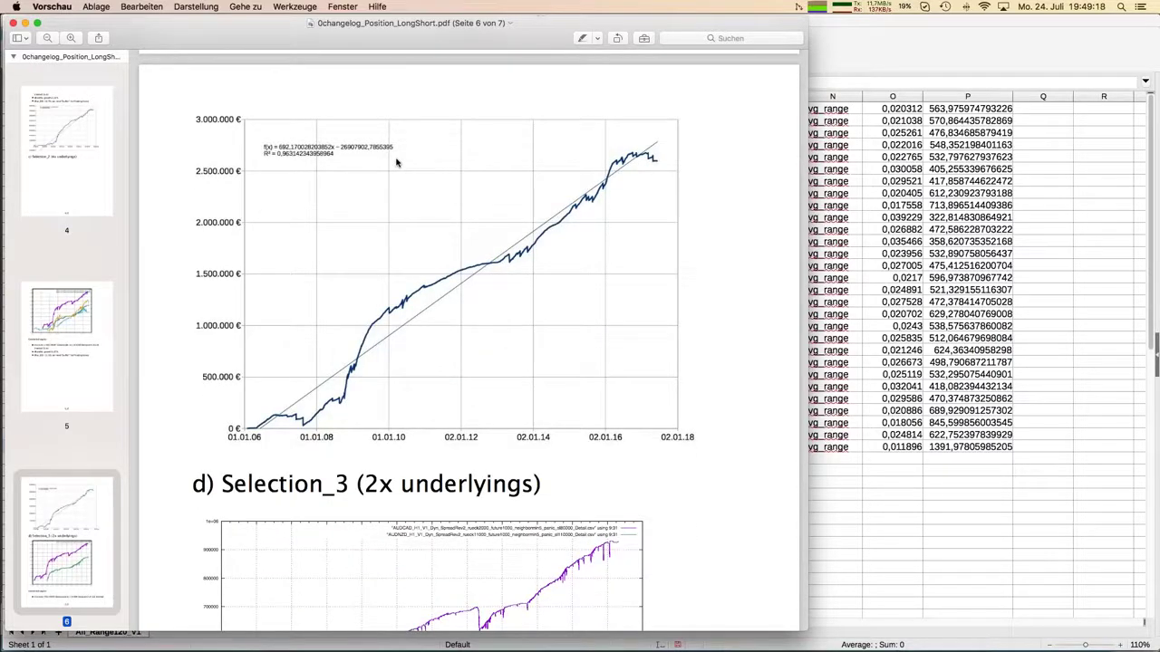
scroll(396, 162, down, 3)
scroll(396, 162, down, 2)
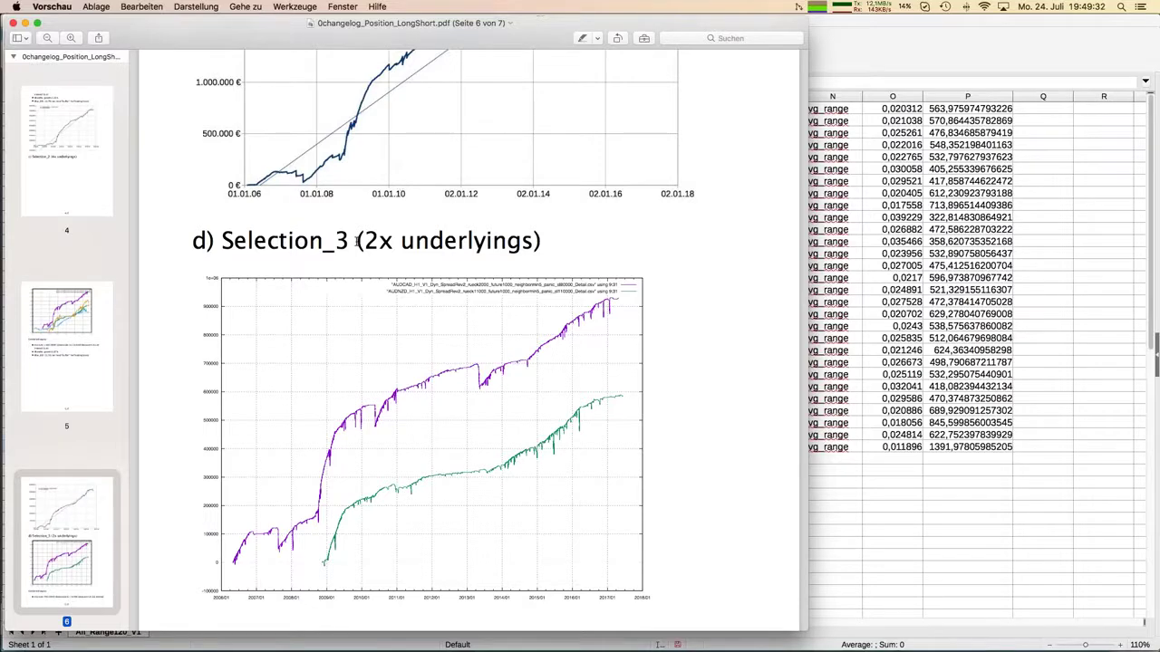
click(879, 267)
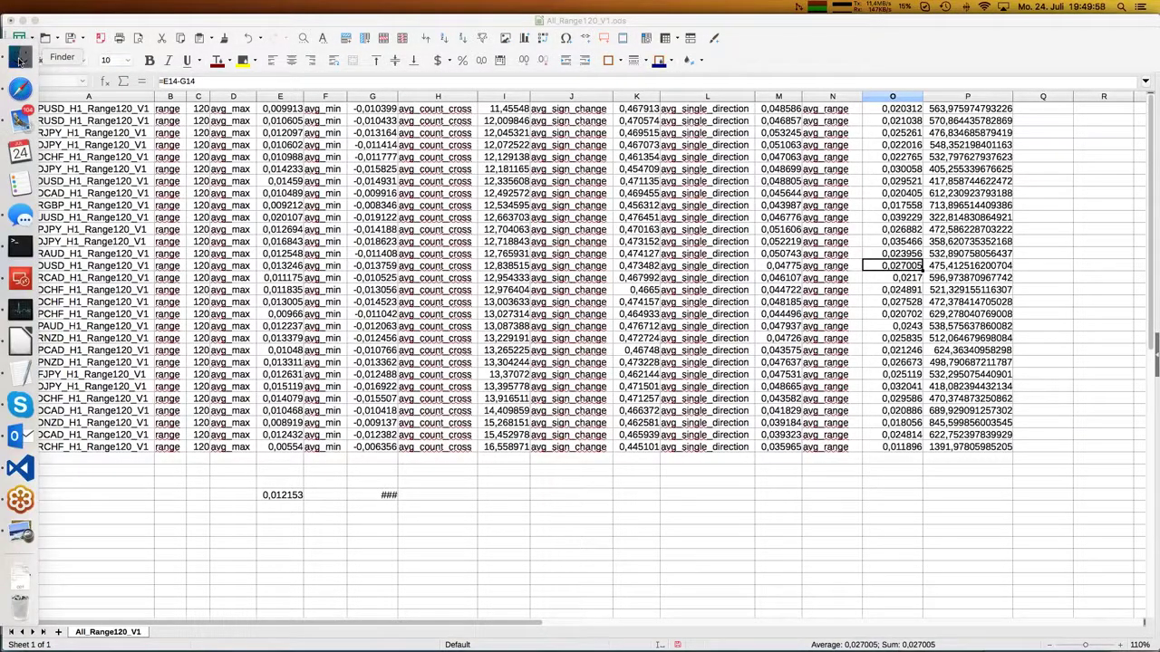
- In Finder, navigate through home, C and Systeme to WealthStrategies > Position_2
click(16, 56)
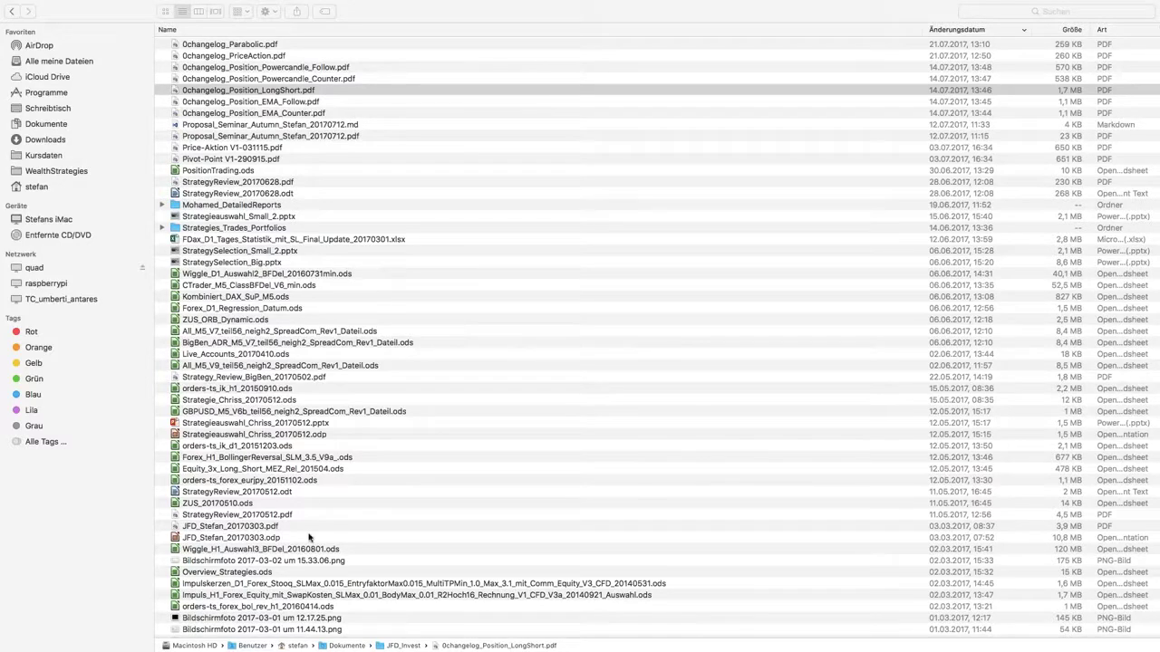
double_click(304, 645)
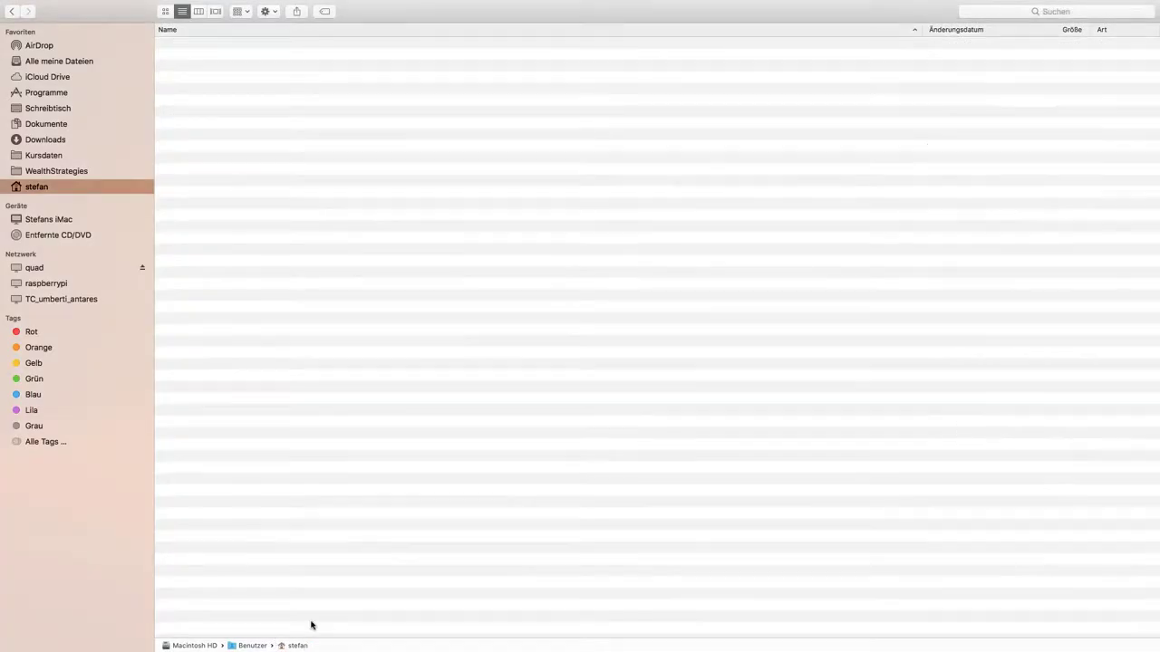
click(192, 251)
double_click(191, 251)
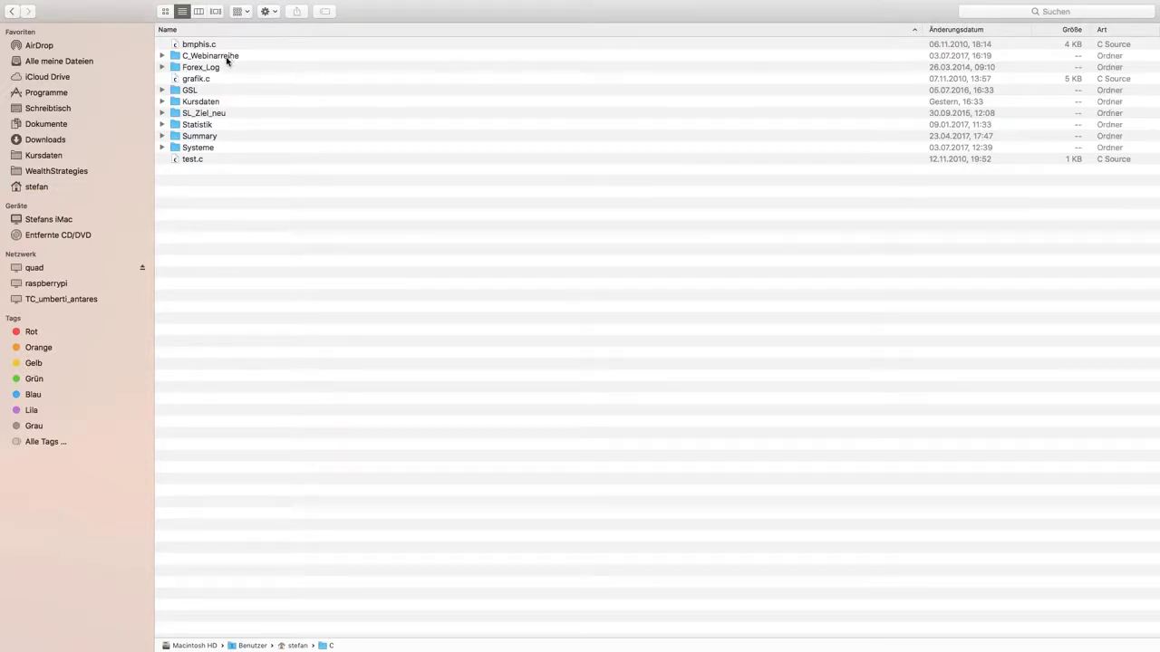
double_click(199, 148)
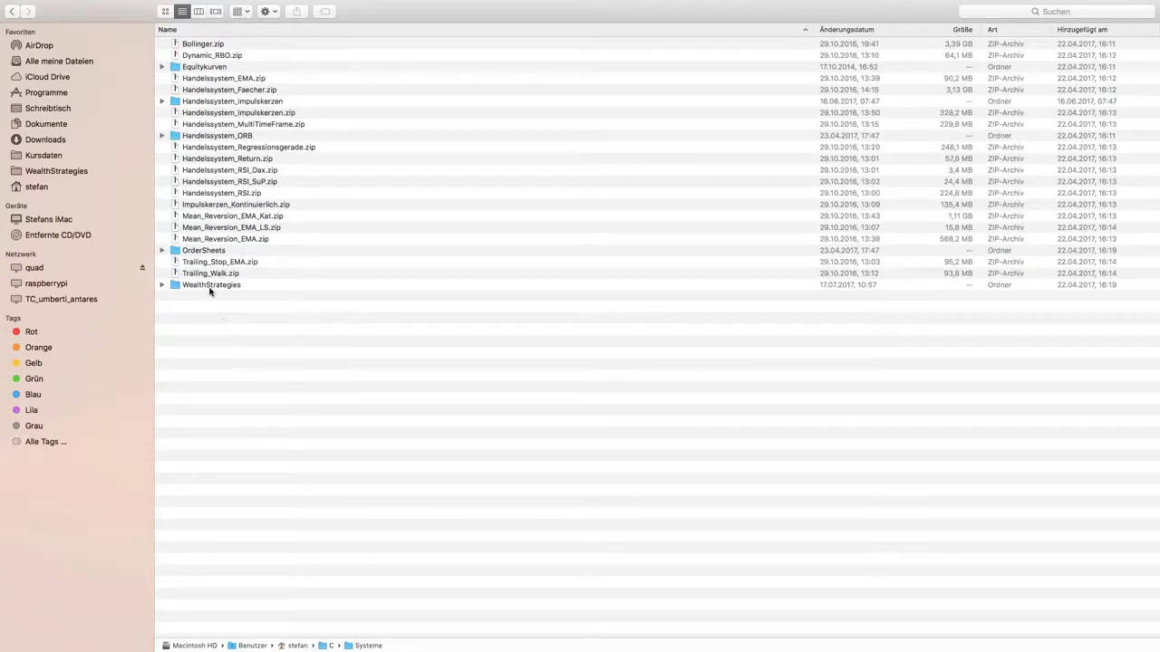
double_click(209, 288)
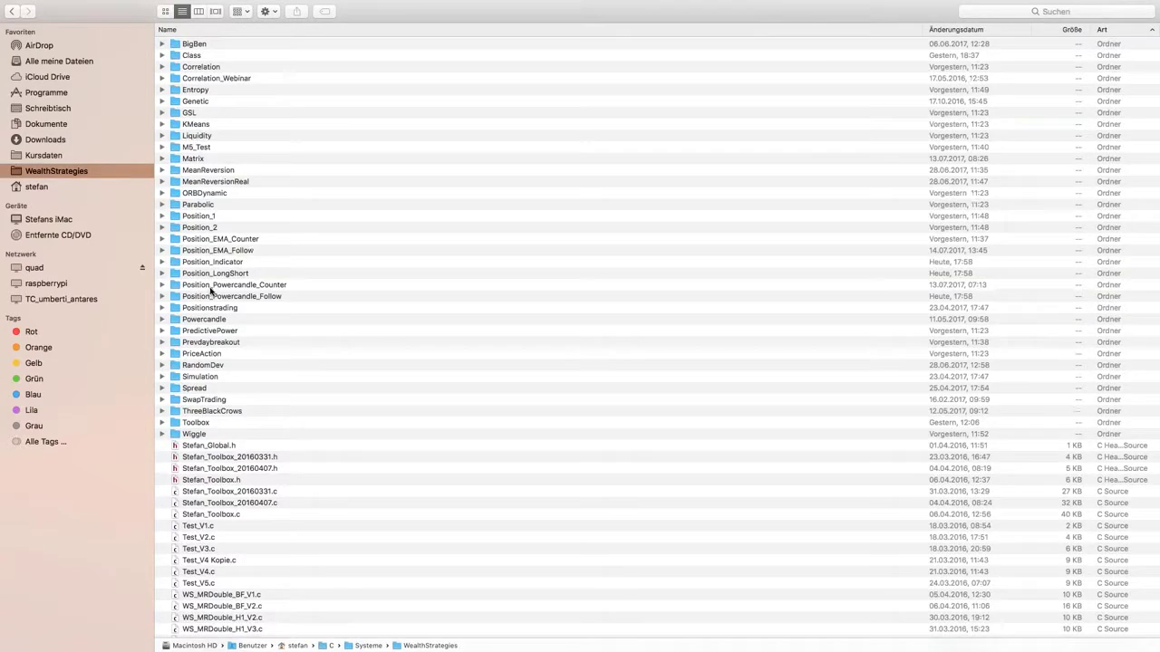
double_click(199, 227)
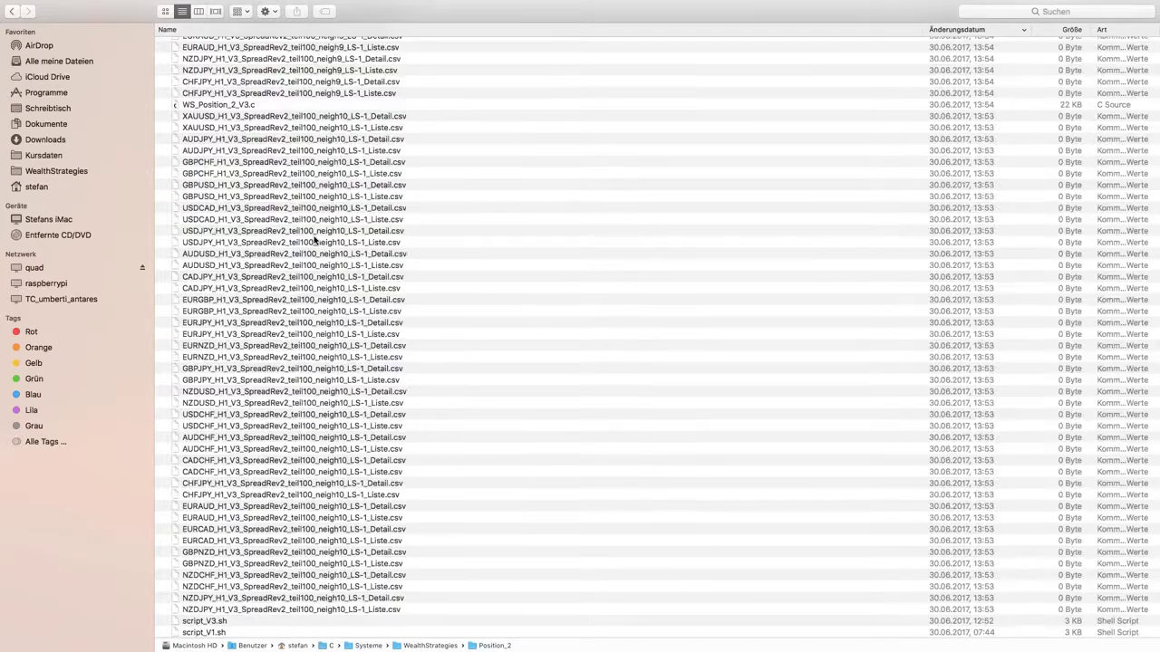
- Sort the Position_2 files by date, then by name, and select 0changelog.pdf
scroll(315, 238, up, 3)
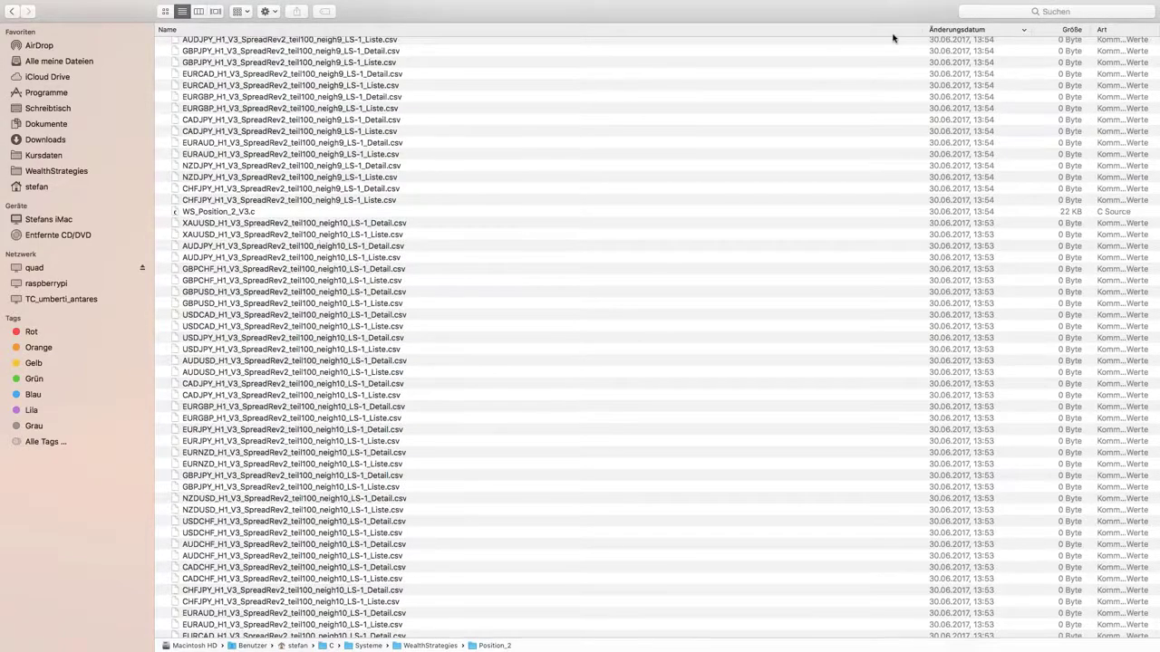
scroll(306, 115, up, 10)
scroll(306, 116, up, 15)
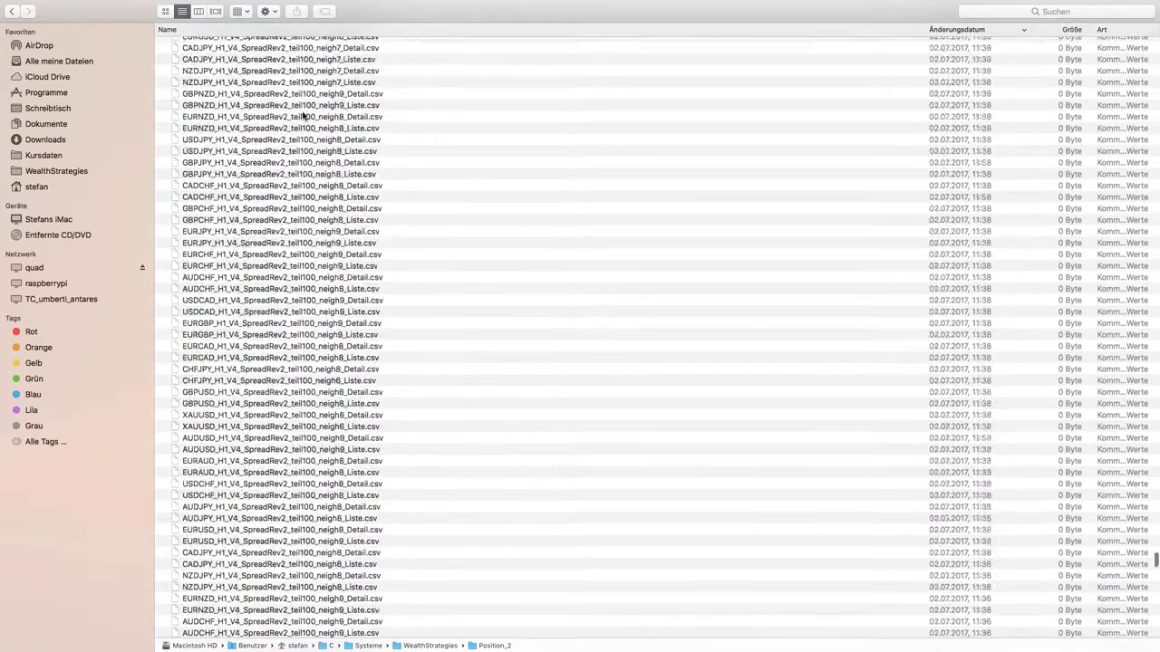
click(964, 30)
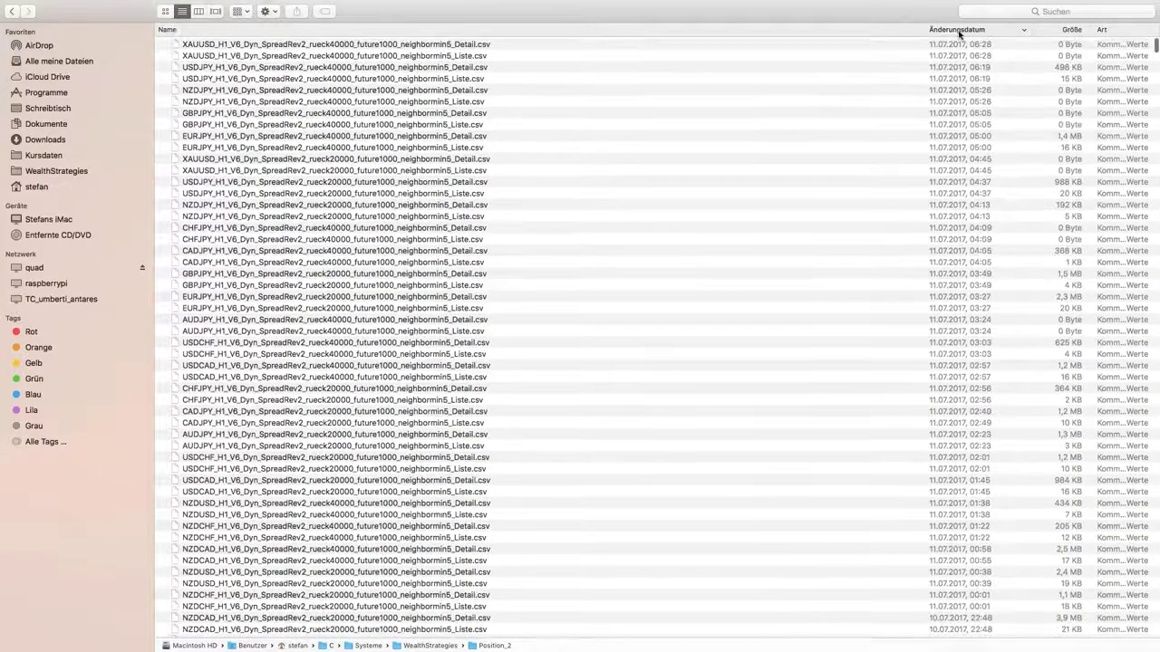
click(282, 69)
scroll(283, 71, up, 5)
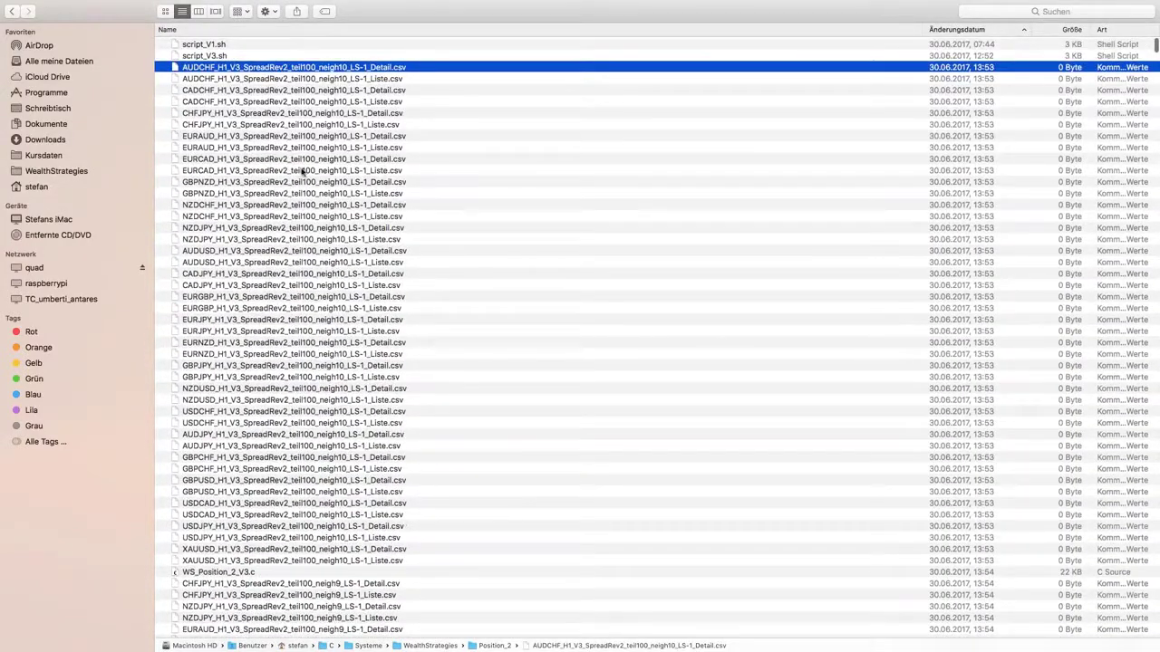
click(274, 33)
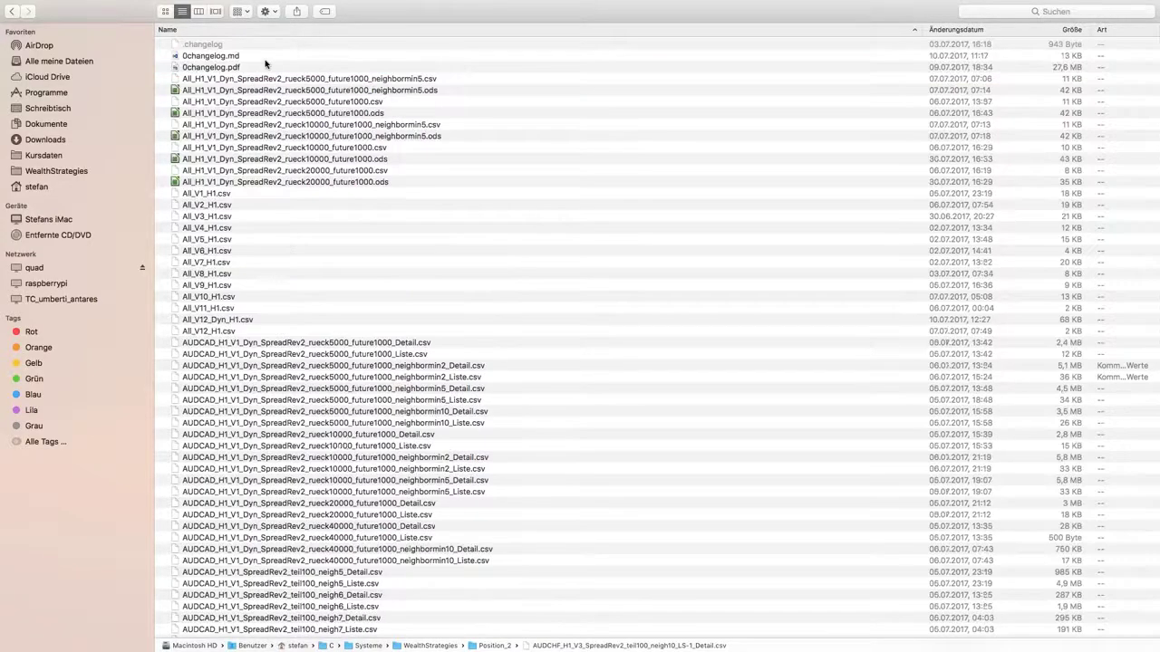
scroll(267, 65, up, 5)
scroll(266, 66, up, 5)
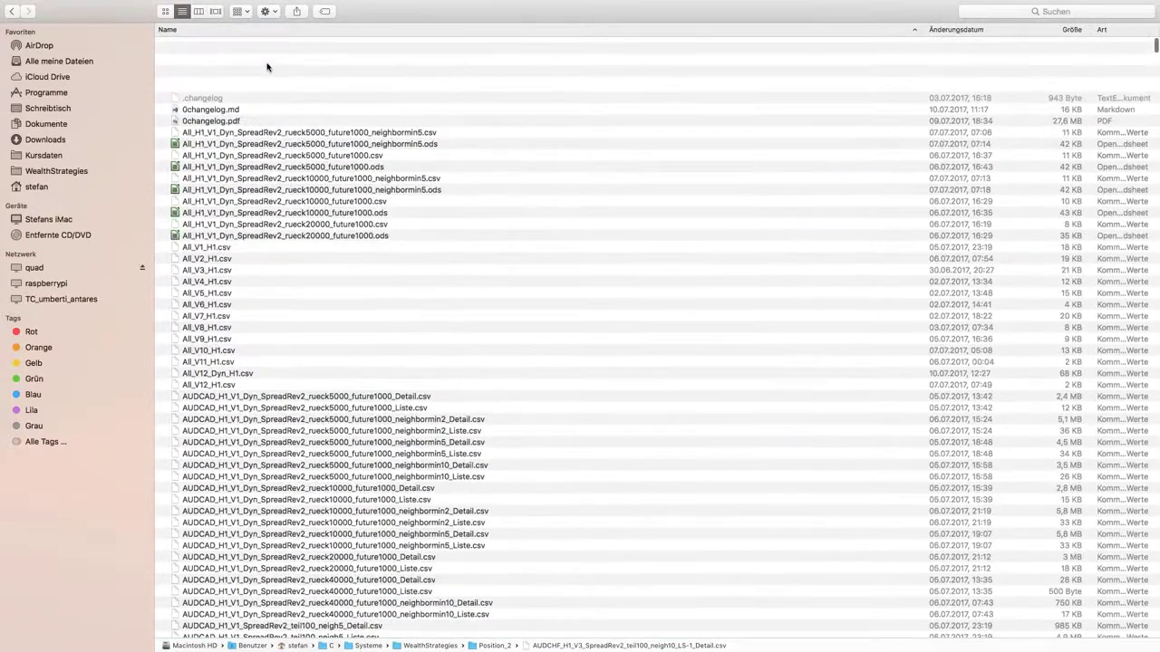
click(227, 69)
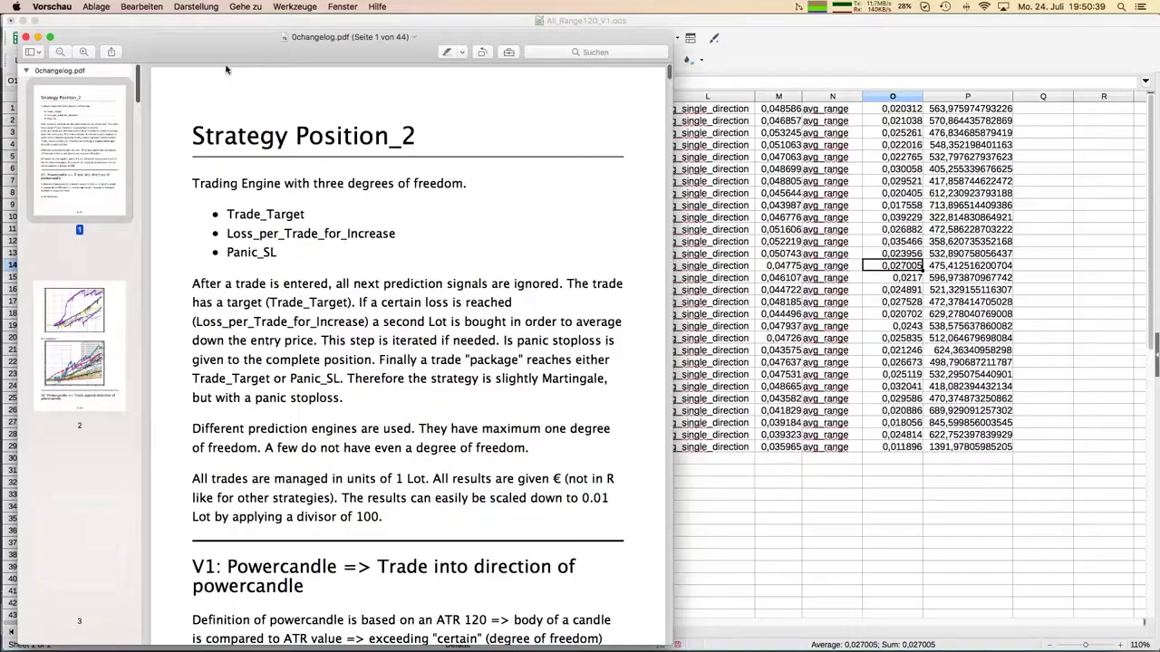
- Scroll 0changelog.pdf to page 4's NZDCAD example chart and widen the Preview window
scroll(316, 276, down, 5)
scroll(317, 277, down, 10)
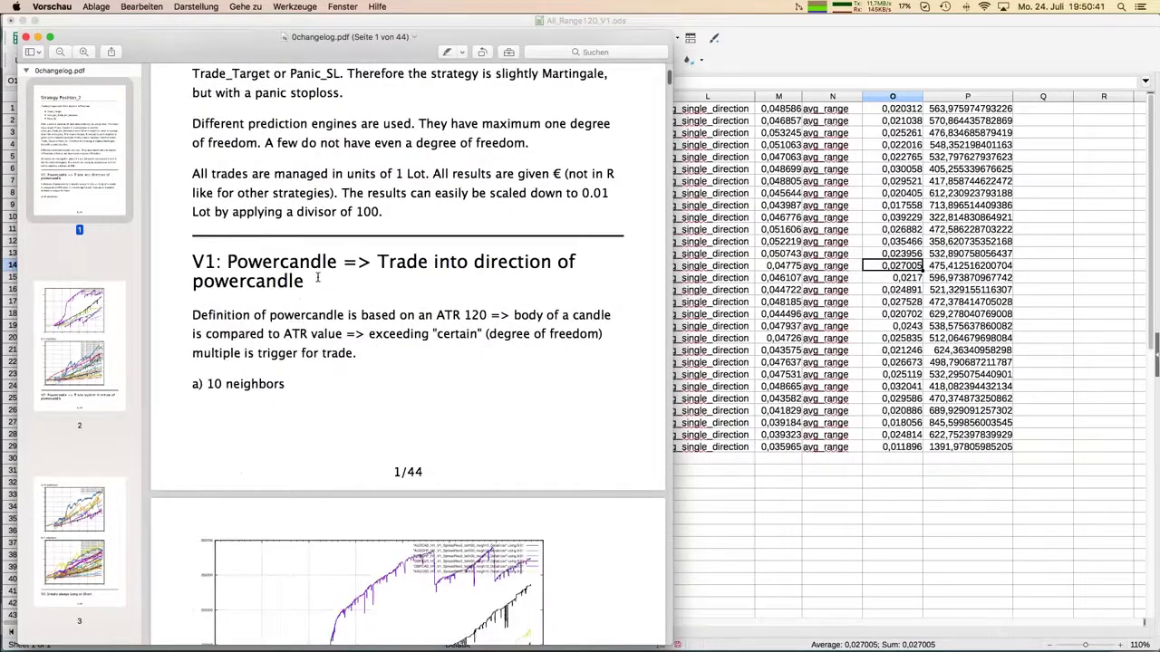
scroll(317, 276, down, 15)
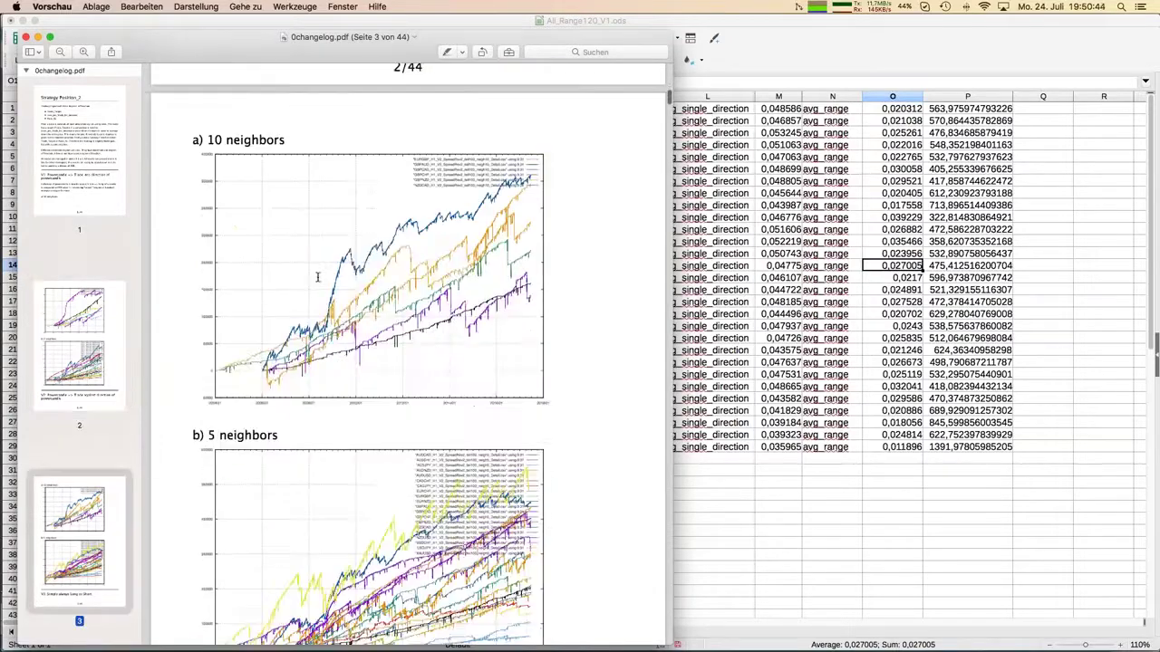
scroll(317, 276, up, 6)
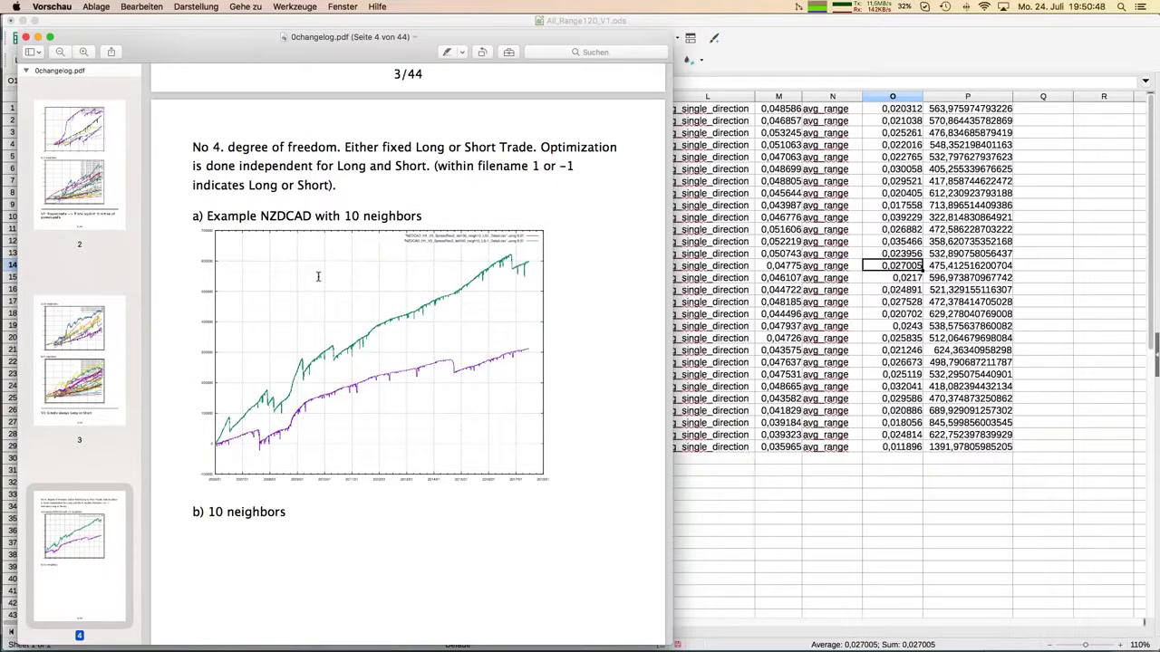
drag(672, 336, 841, 334)
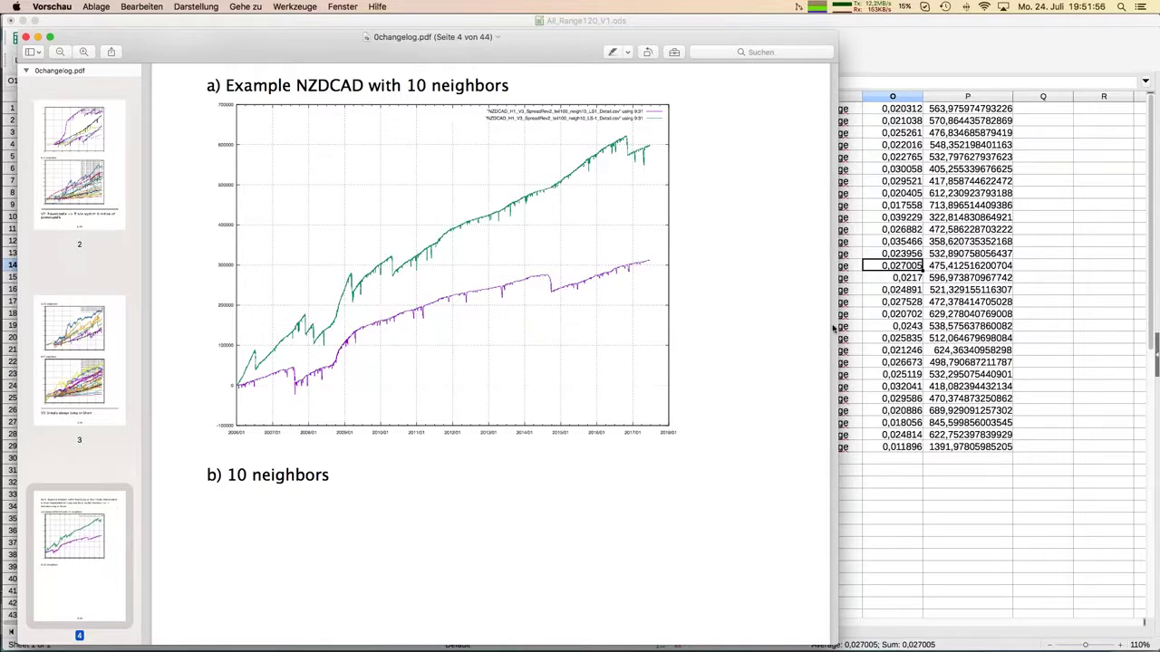
- Widen the Preview window further and settle back on page 4's NZDCAD equity chart
drag(842, 328, 902, 328)
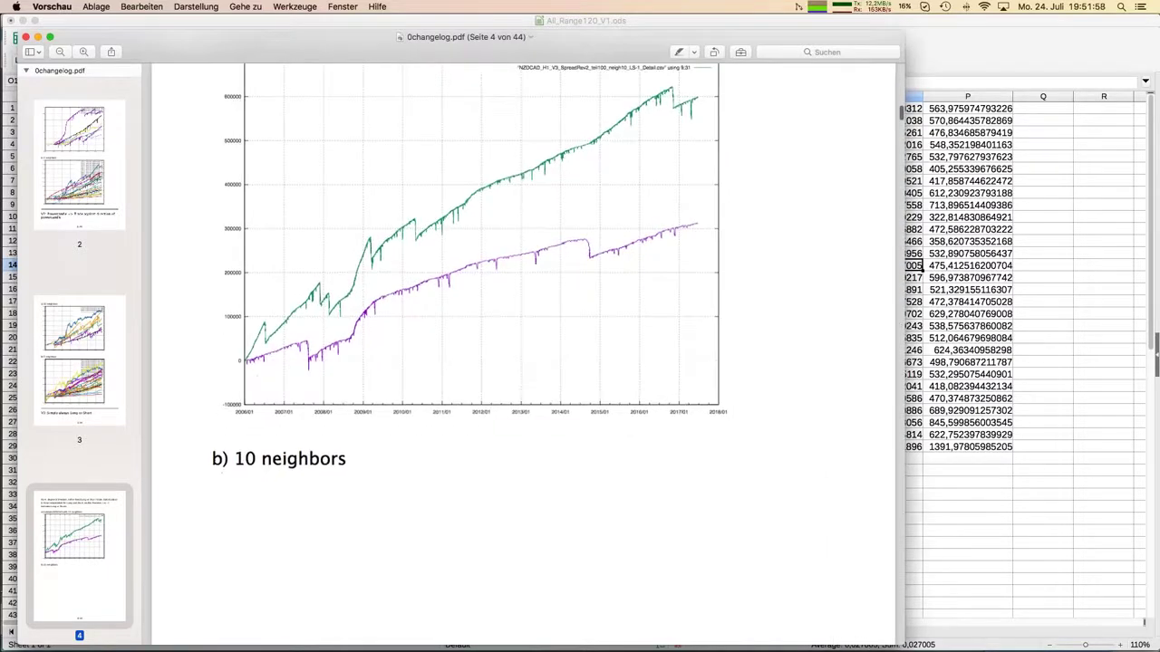
scroll(668, 333, up, 3)
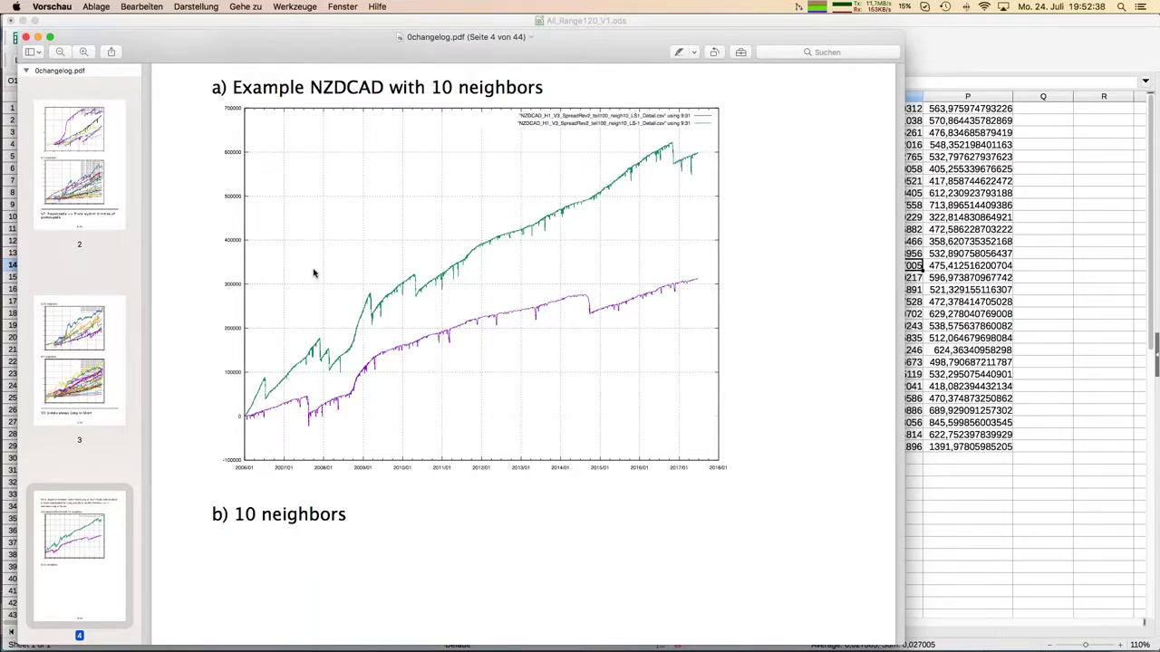
scroll(314, 273, down, 10)
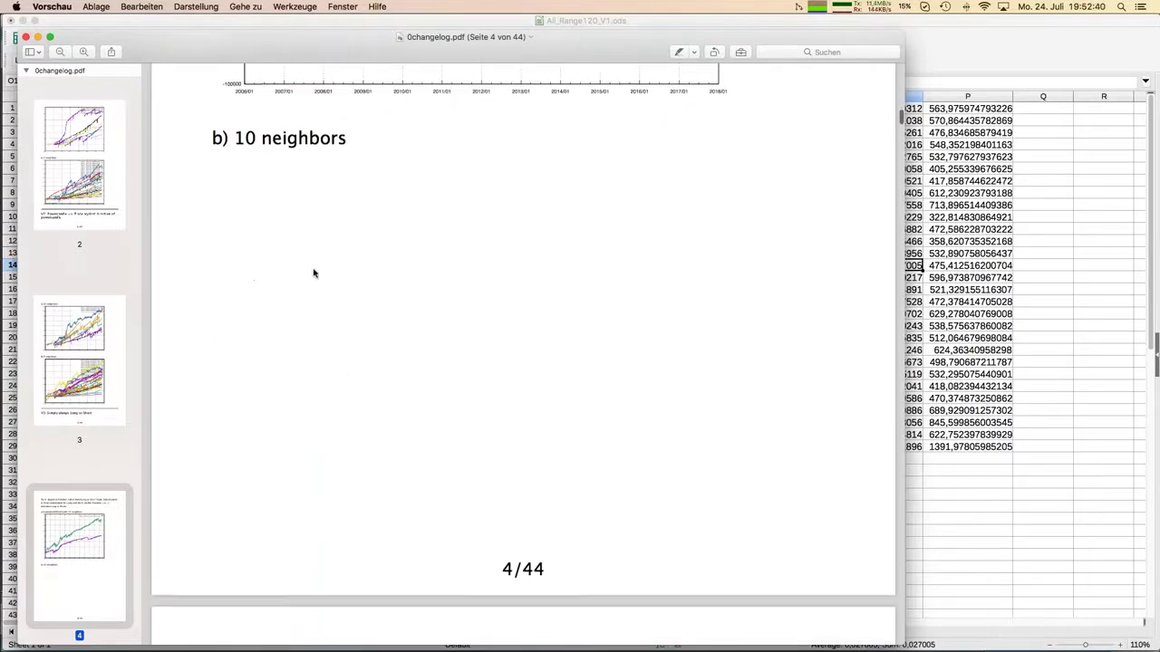
scroll(314, 271, down, 5)
scroll(313, 271, up, 10)
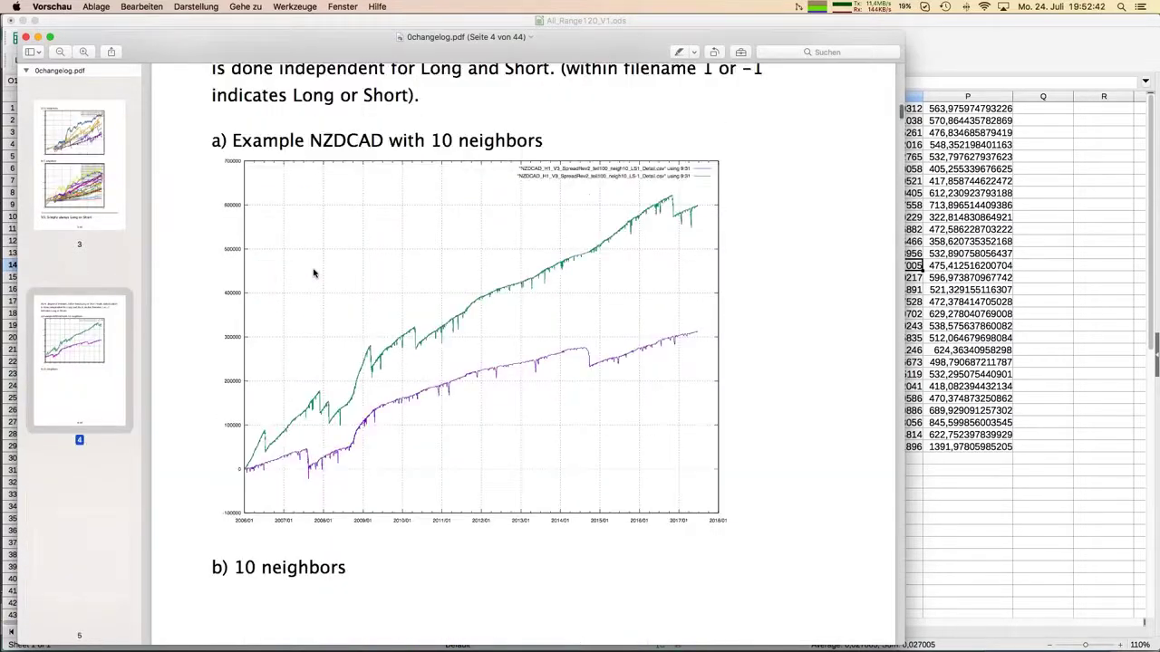
mouse_move(4, 271)
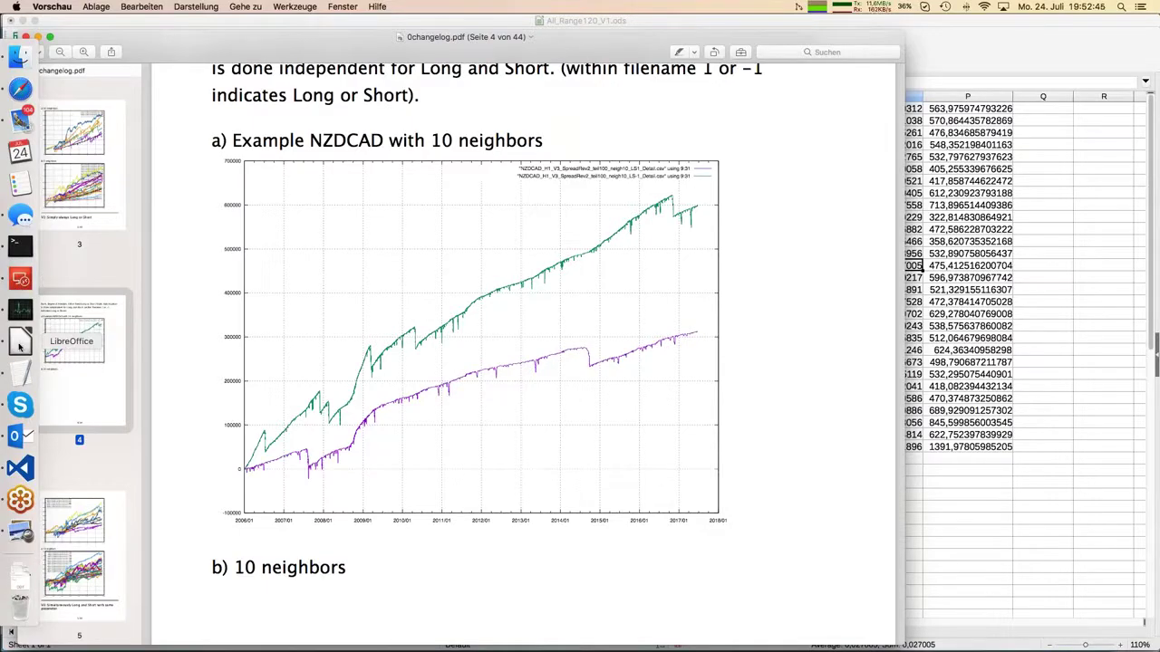
- Bring the VPS_JFD_2 Remote Desktop session with its MetaTrader charts to the front
click(21, 279)
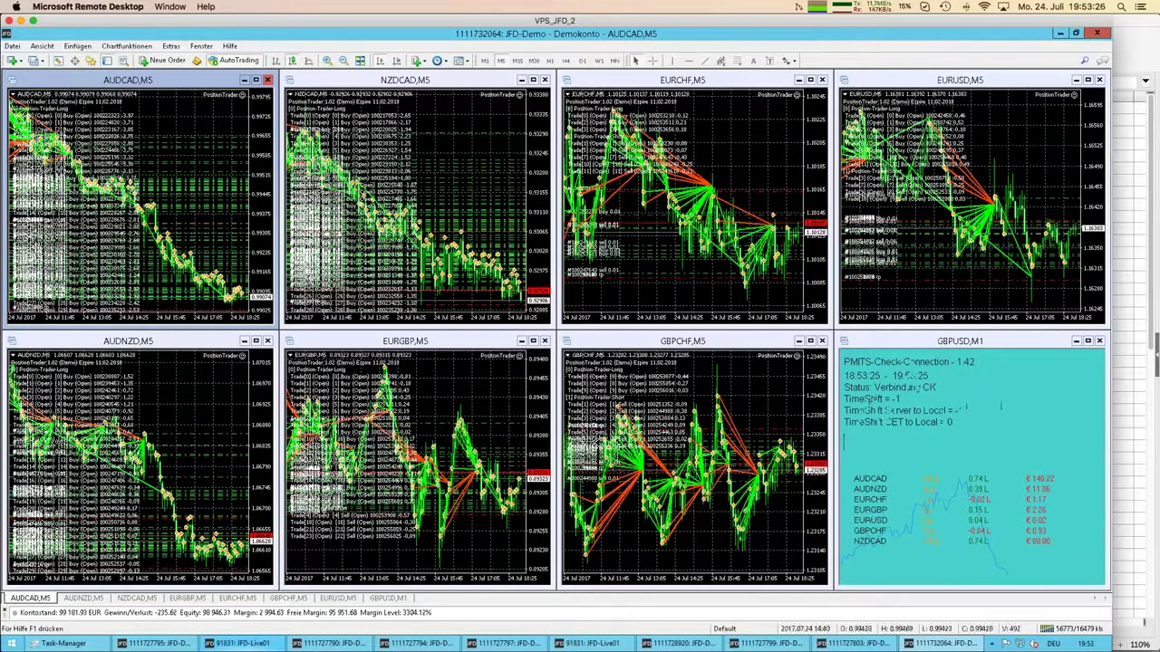
mouse_move(7, 155)
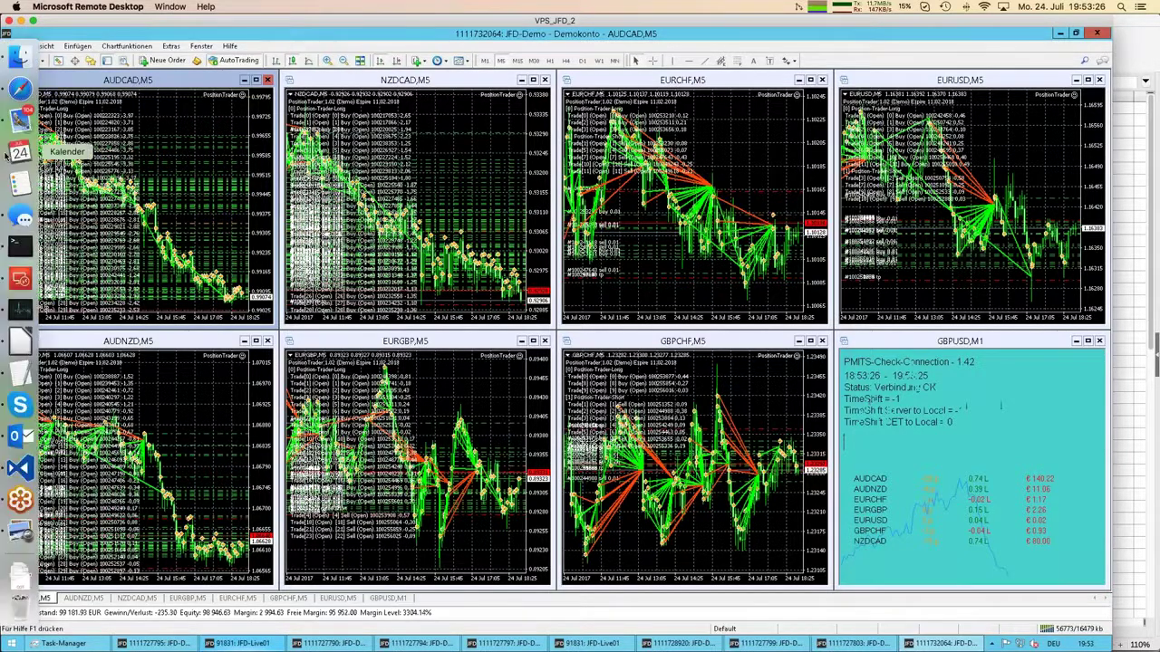
- Open a new EURJPY chart from the Market Watch list, then hide the symbol list
click(57, 60)
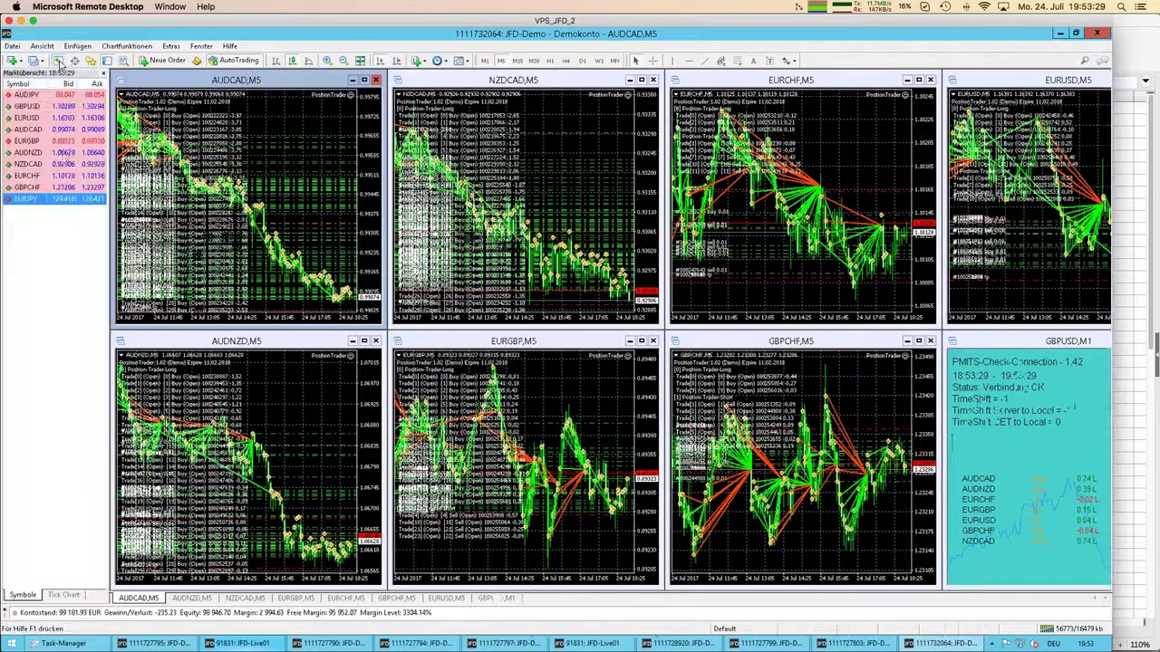
right_click(32, 201)
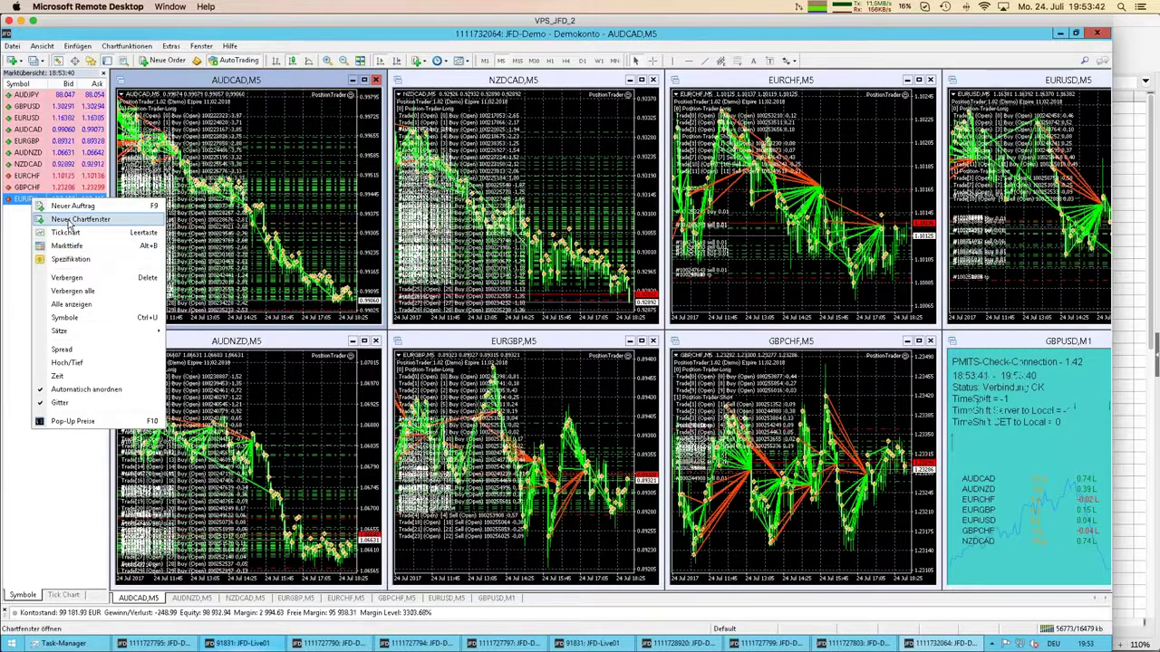
click(69, 222)
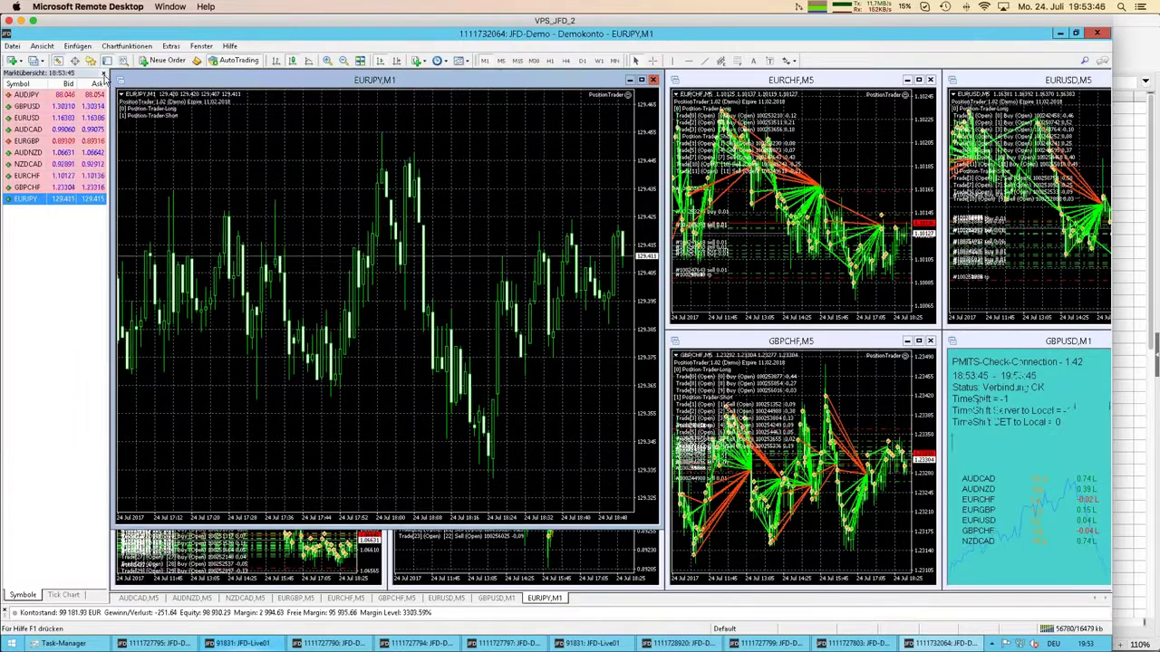
key(ctrl+m)
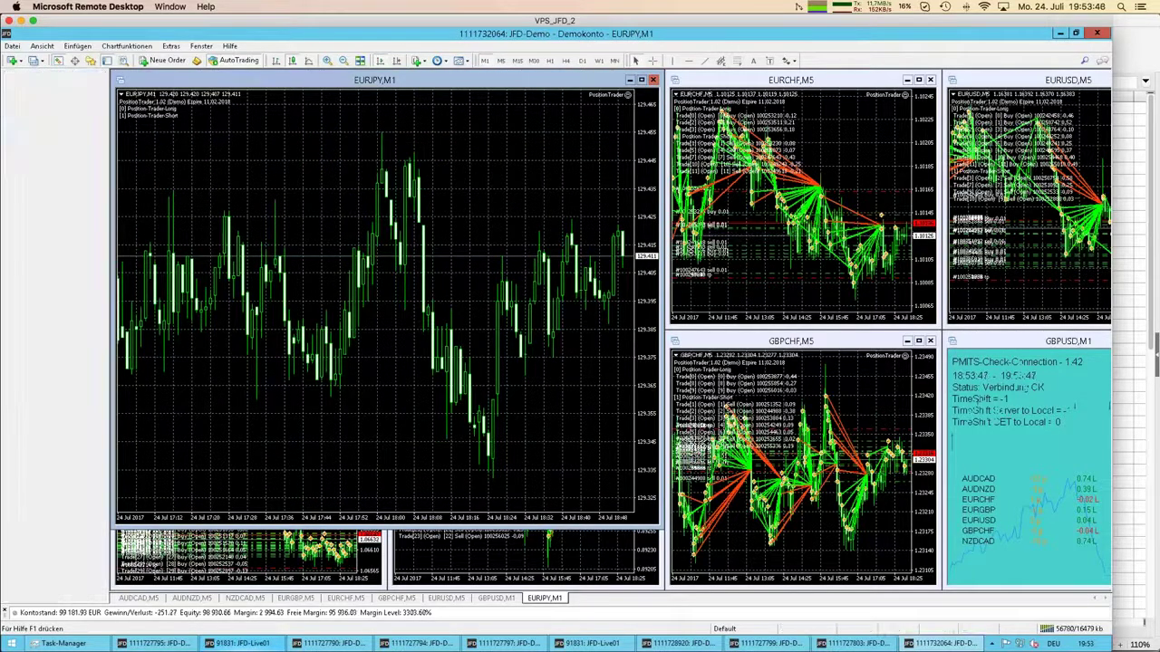
key(alt+r)
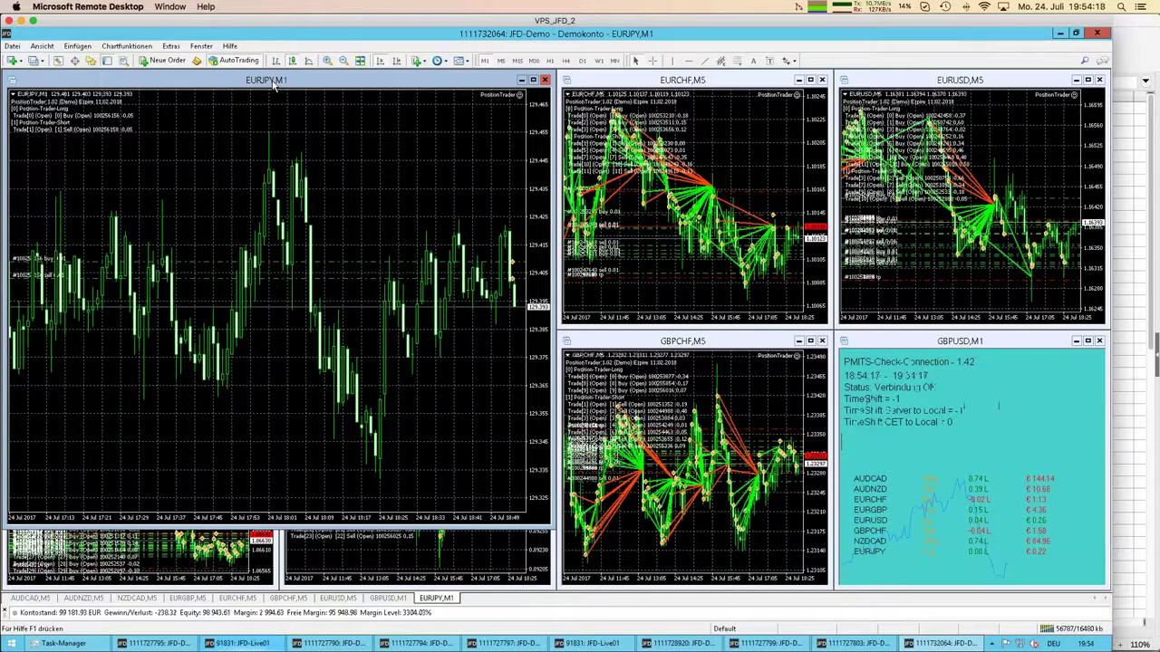
mouse_move(268, 186)
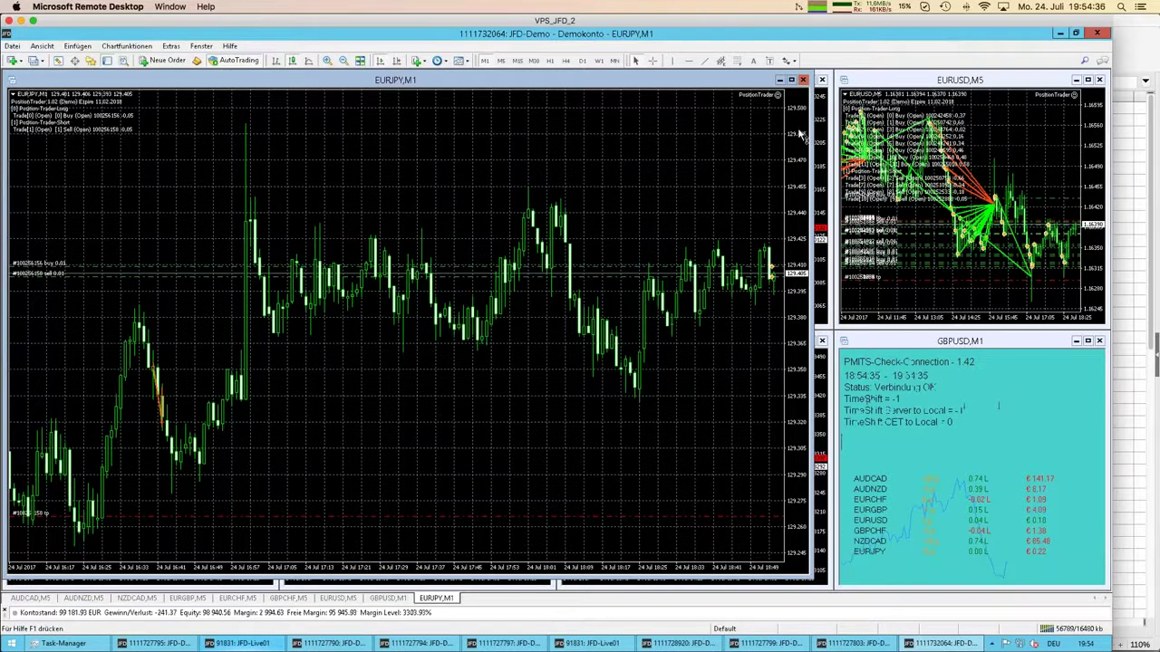
- Drag the EURJPY price axis to compress the scale, flattening candles around 129.40
mouse_move(801, 174)
mouse_down()
mouse_move(803, 196)
mouse_move(800, 154)
mouse_up()
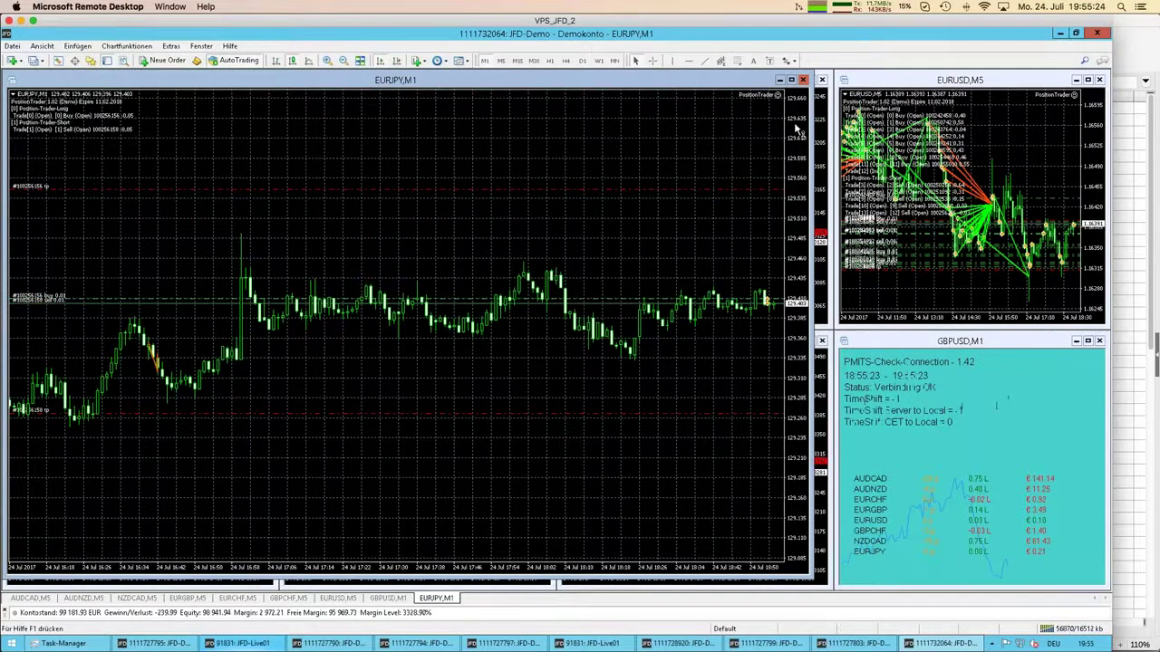
- Compress the EURJPY price scale to about 98–158, revealing the stop-loss lines near 155 and 103.5
drag(802, 177, 802, 240)
drag(803, 163, 811, 480)
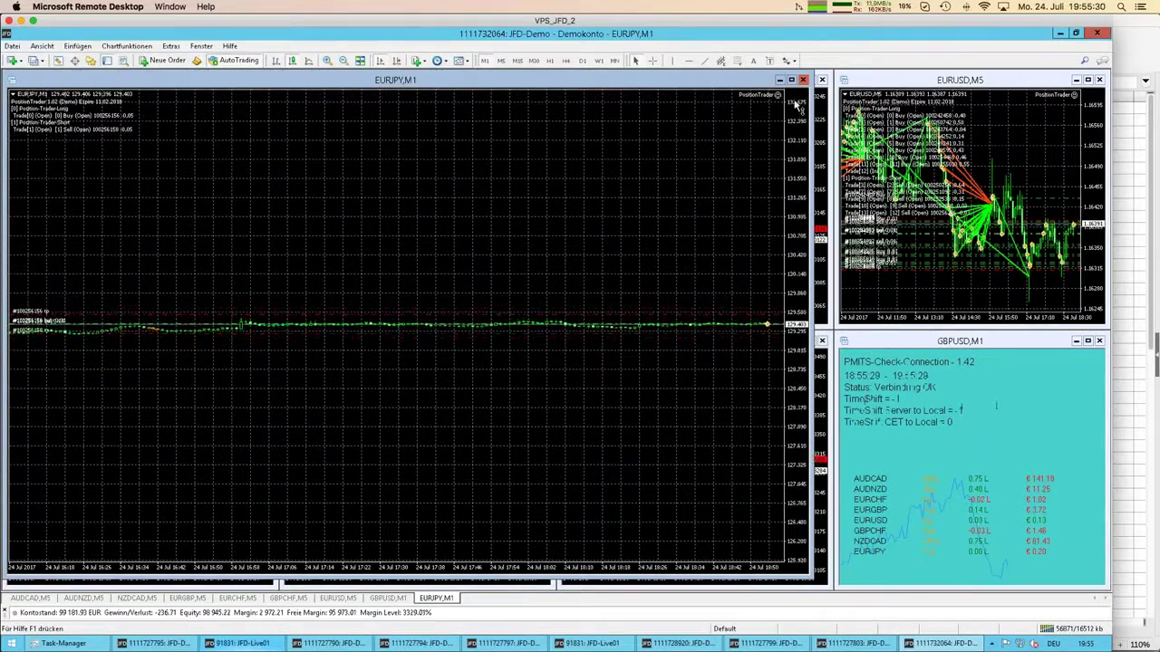
drag(801, 245, 806, 367)
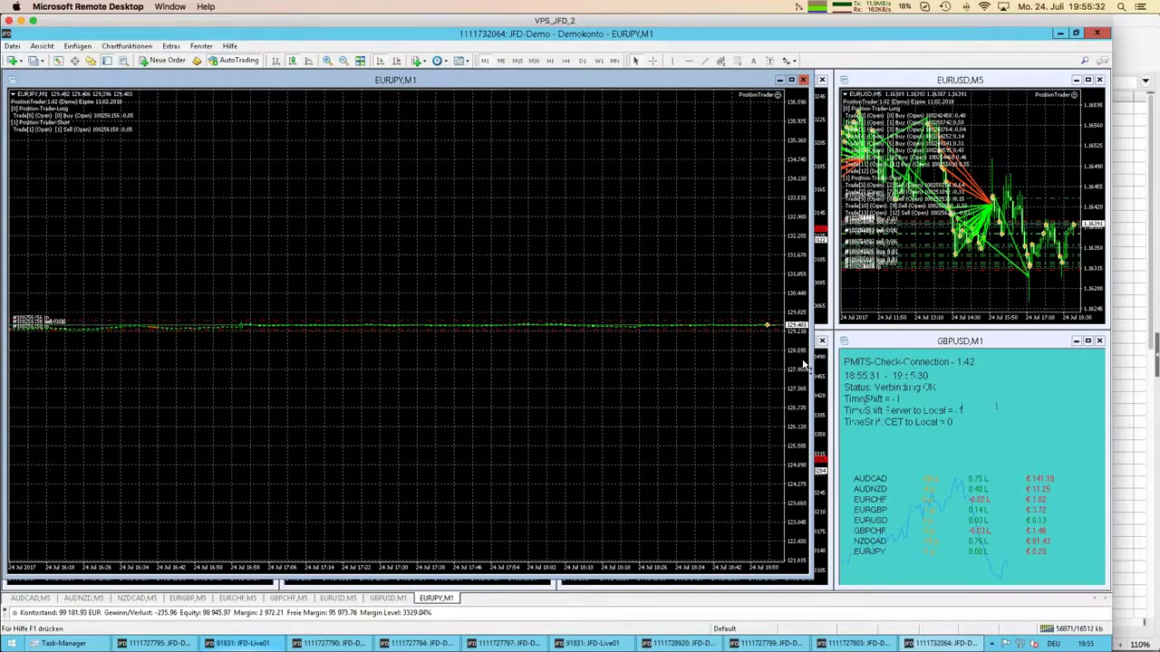
drag(800, 213, 801, 273)
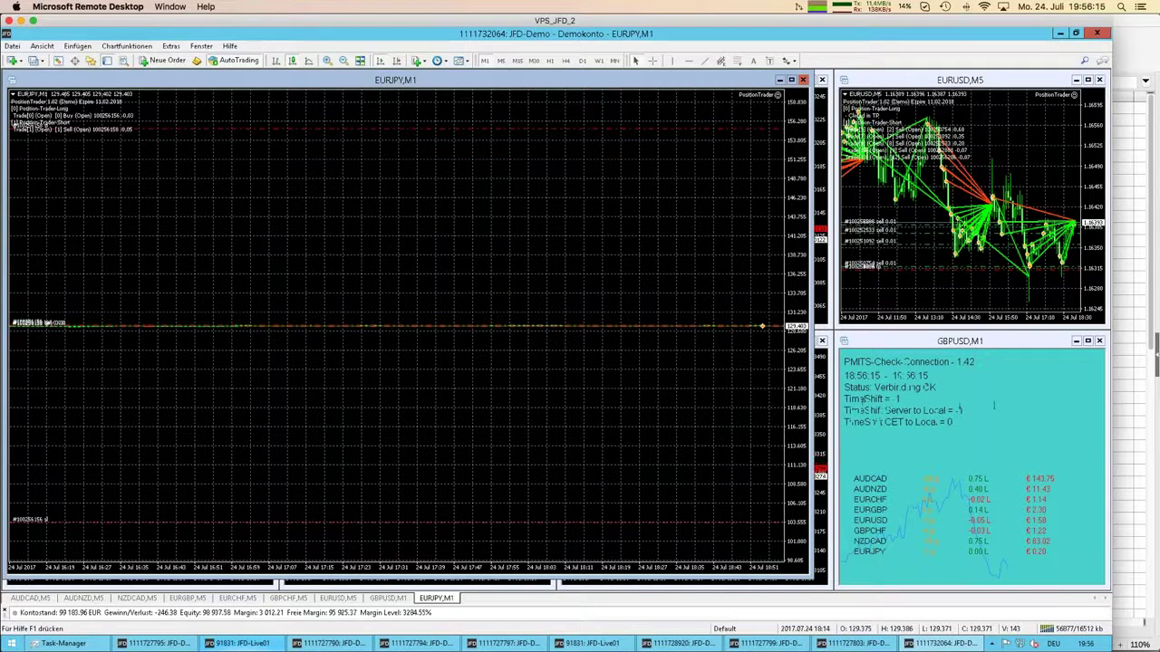
mouse_move(564, 130)
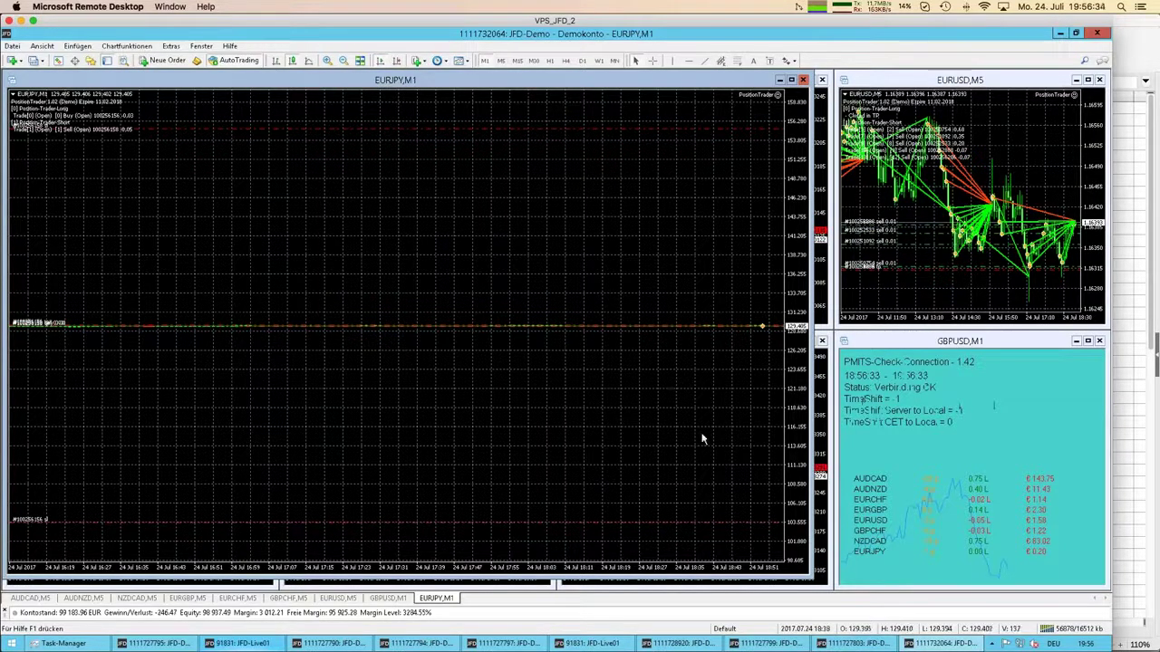
double_click(796, 217)
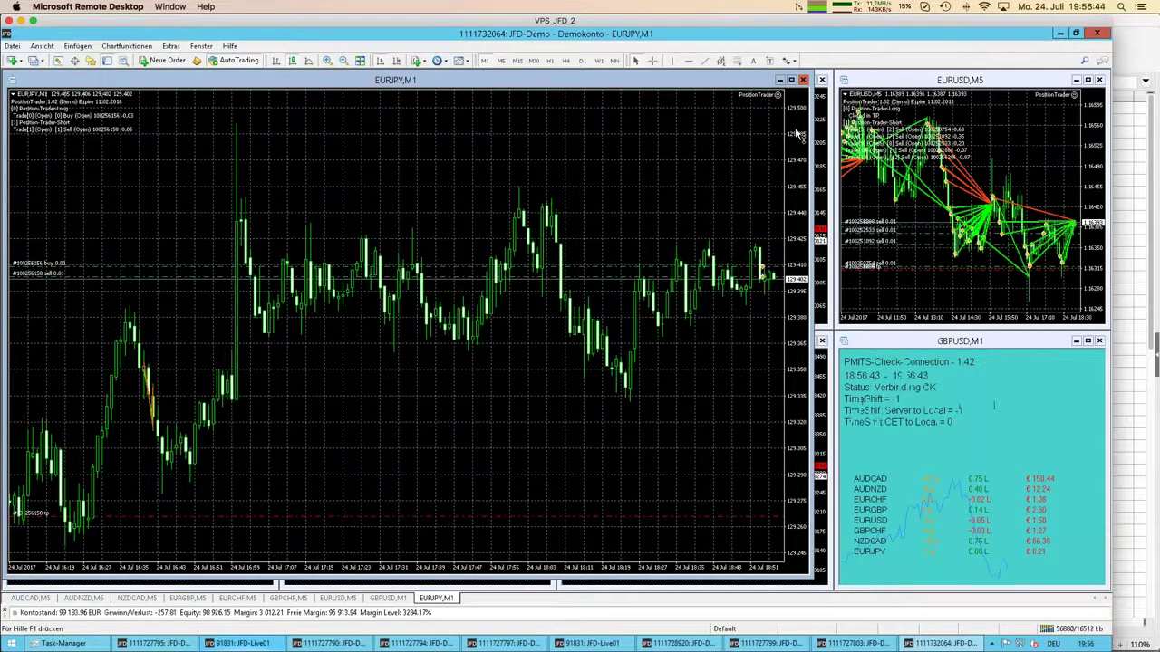
mouse_move(795, 133)
mouse_down()
mouse_move(801, 385)
mouse_move(797, 118)
mouse_move(800, 166)
mouse_move(796, 153)
mouse_up()
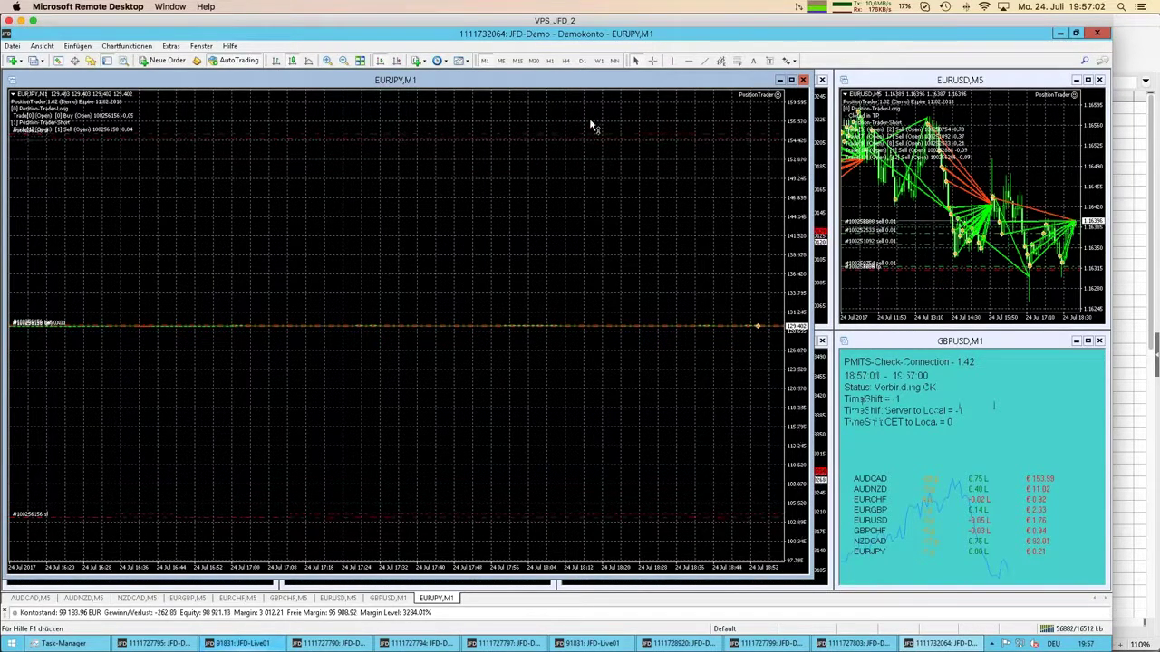
- Draw a horizontal line across the EURJPY chart
click(688, 62)
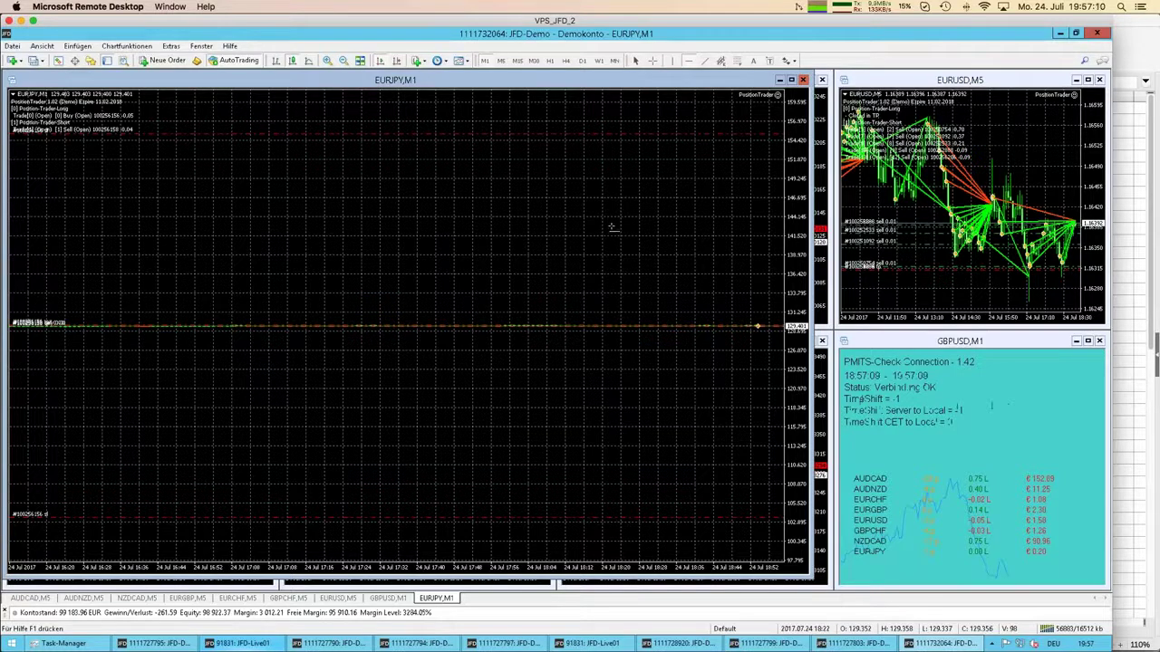
click(613, 227)
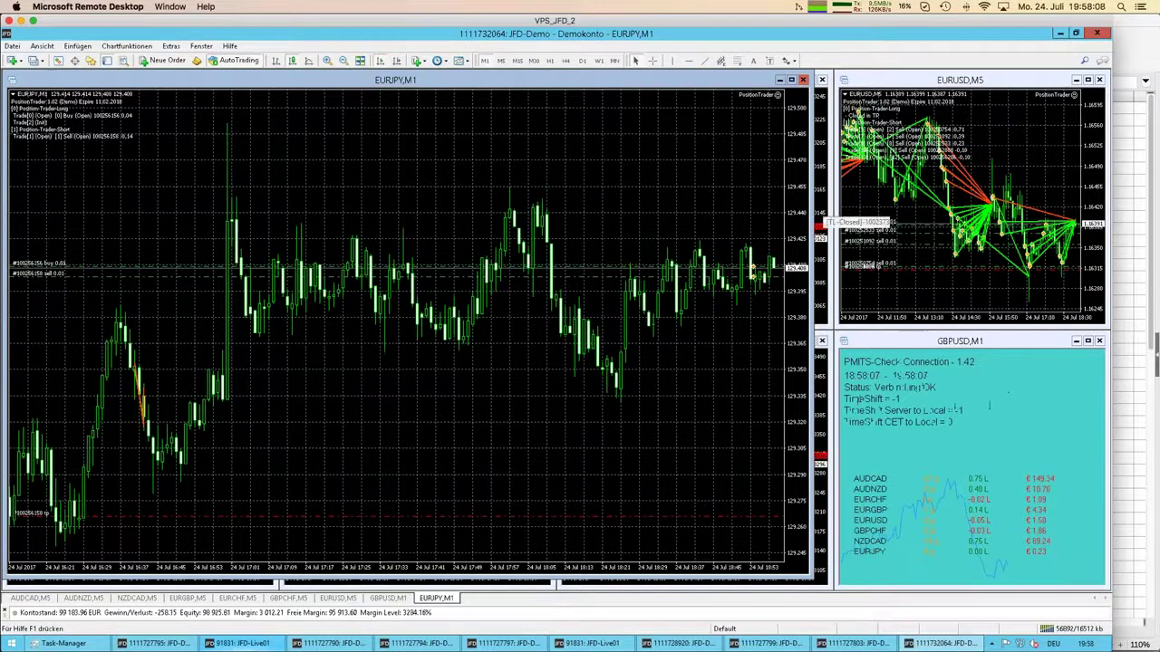
- Bring the EURCHF,M5 and EURJPY,M1 charts forward, then minimize the EURJPY,M1 window
click(237, 598)
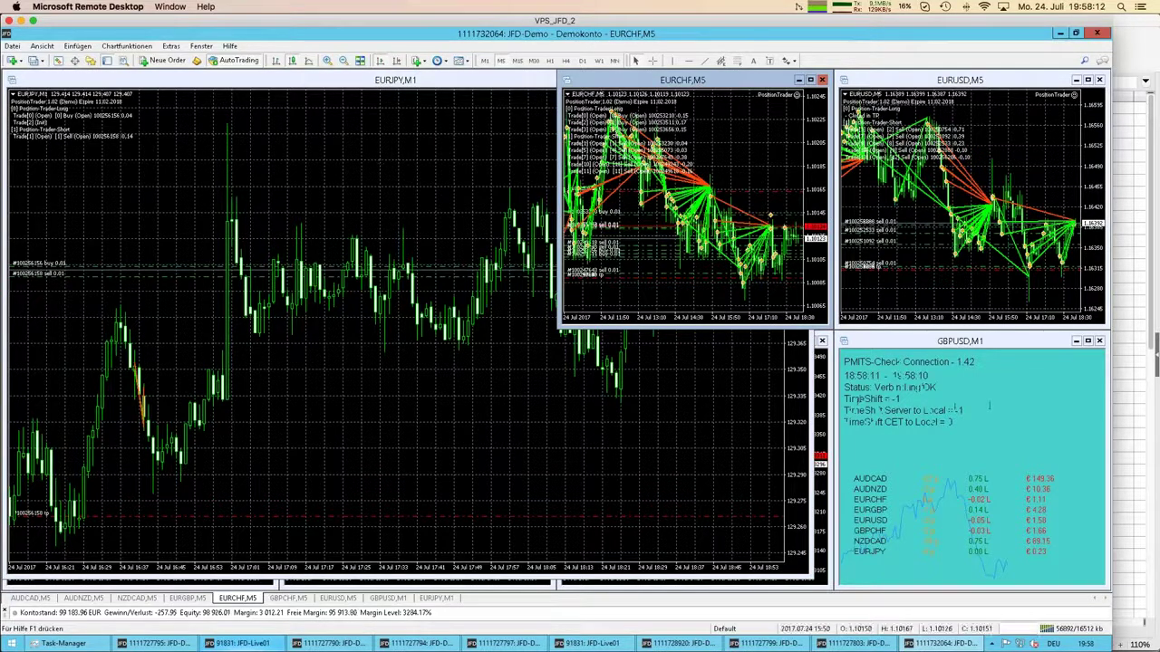
click(399, 151)
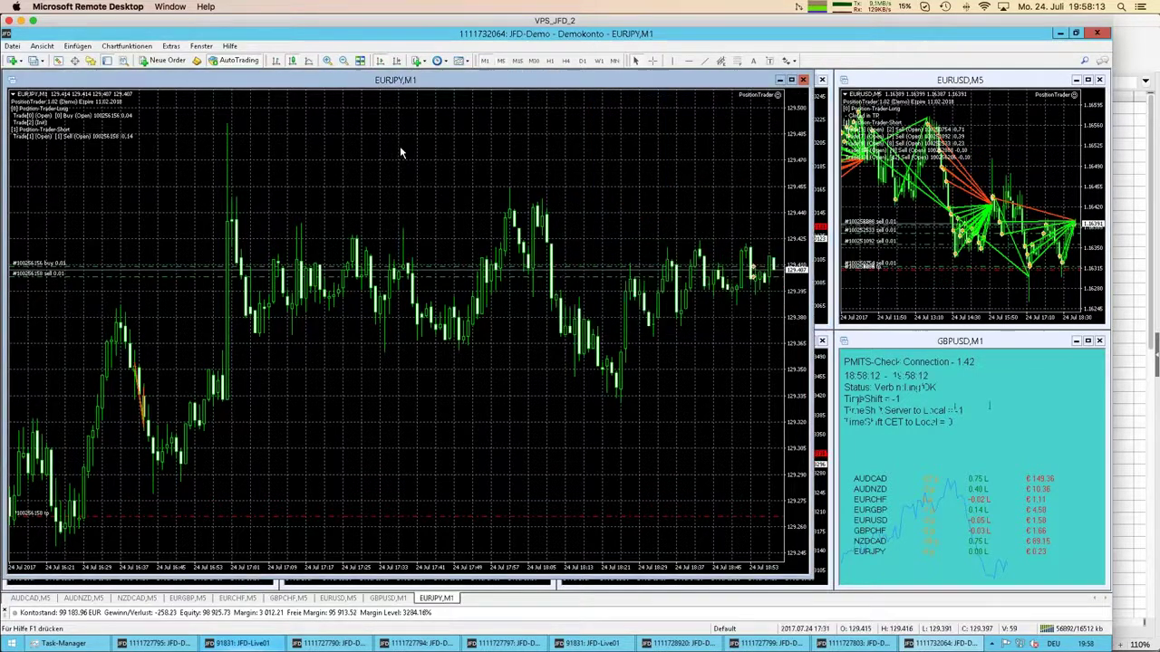
click(779, 82)
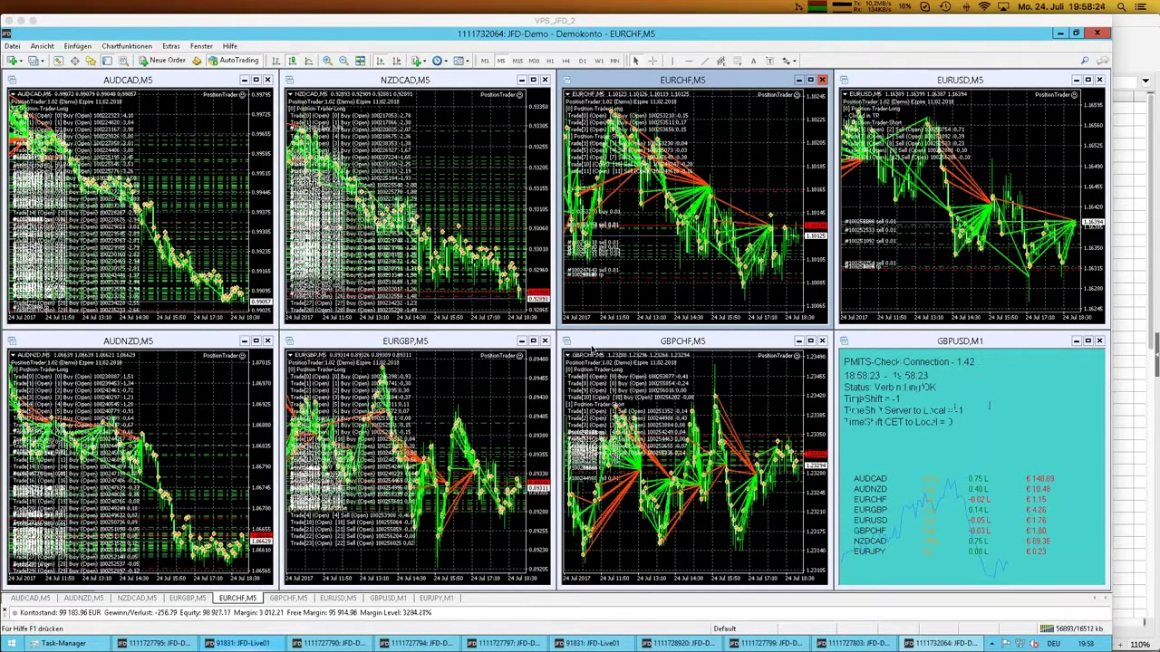
- Activate the GBPCHF,M5 chart and enlarge its window up and left over the tiled charts
click(560, 377)
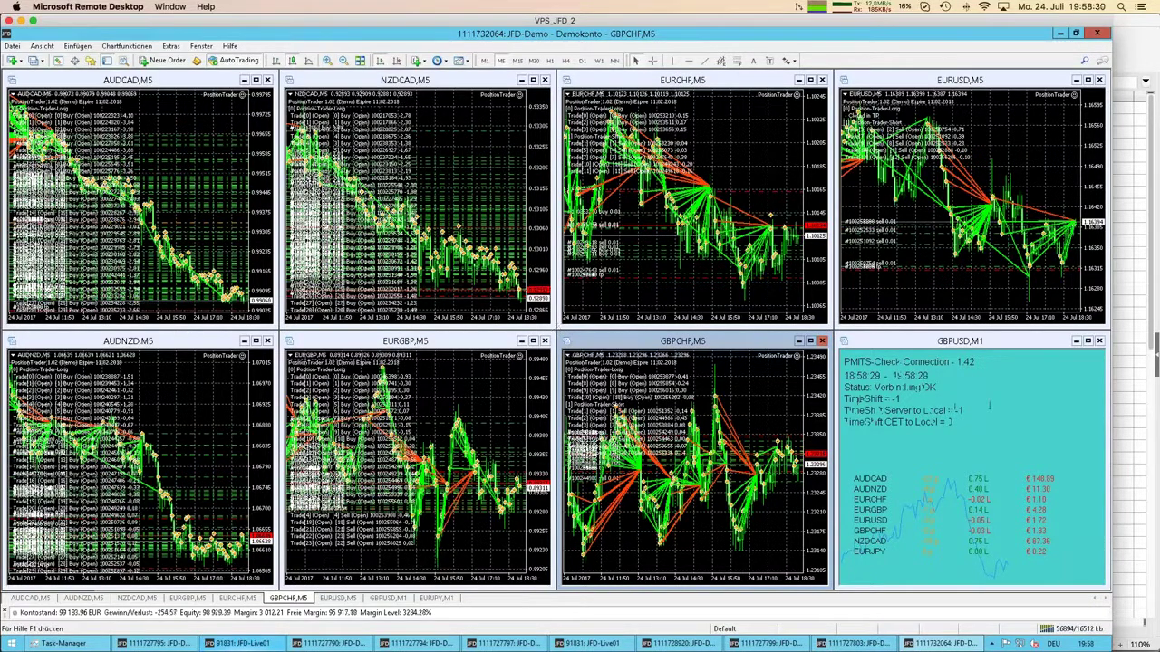
drag(561, 336, 358, 187)
drag(254, 106, 255, 109)
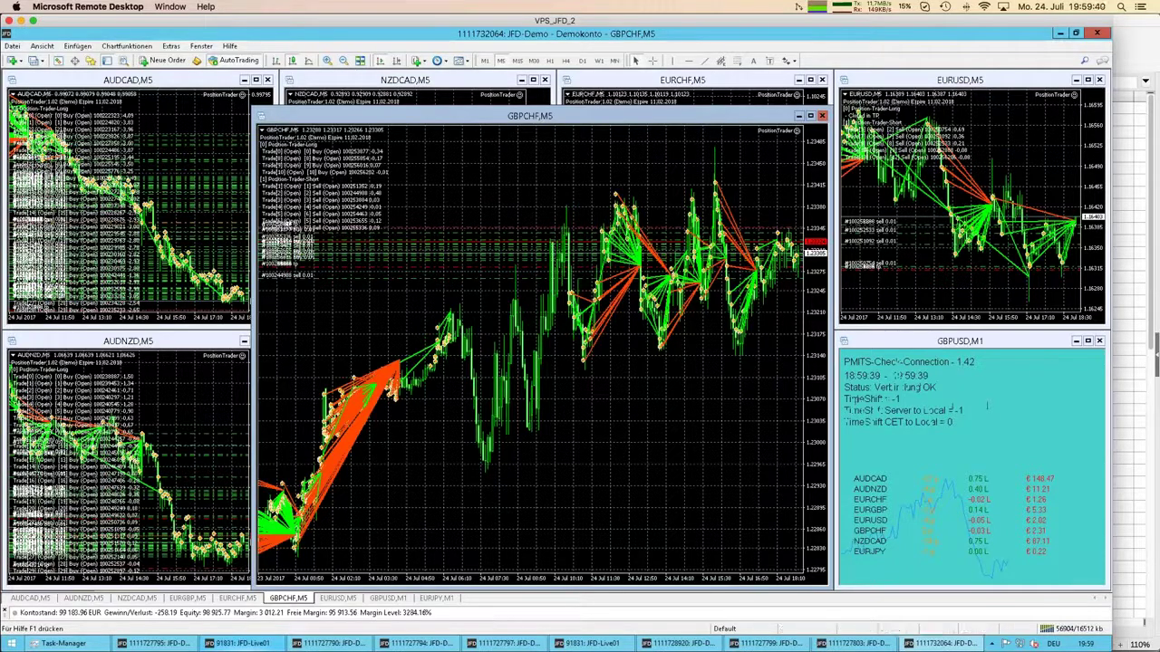
- Bring the EURJPY,M1 chart forward and refocus the remote MetaTrader terminal
click(443, 602)
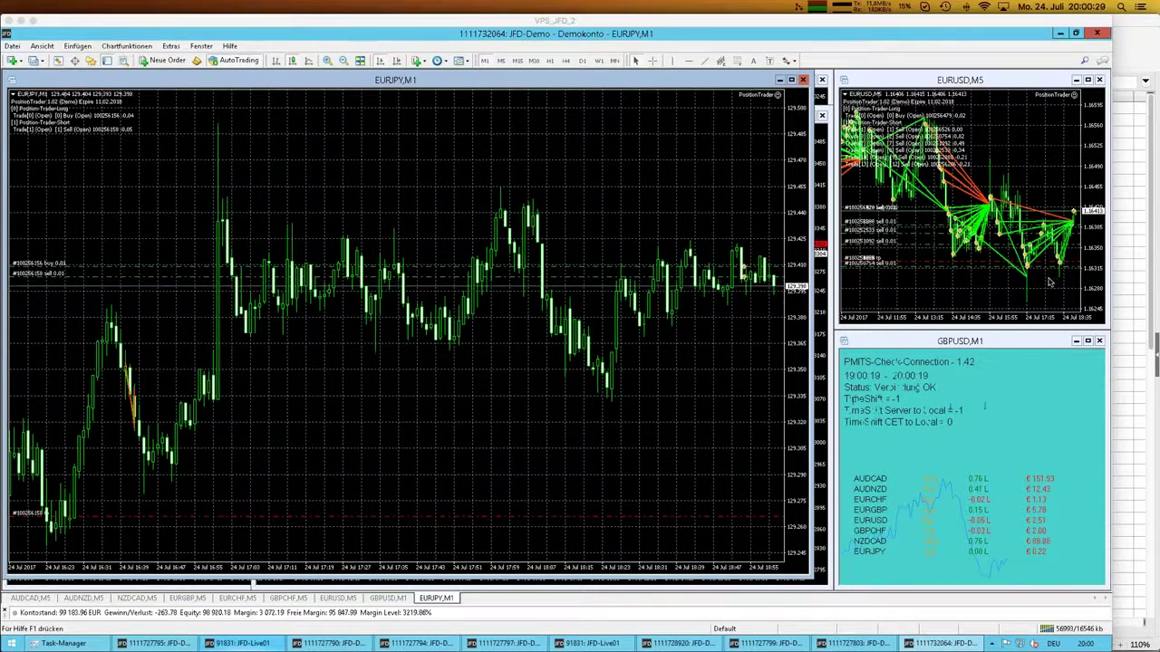
click(853, 97)
- Move the EURUSD,M5 window to the top left and enlarge it over the EURJPY chart
drag(853, 82, 63, 81)
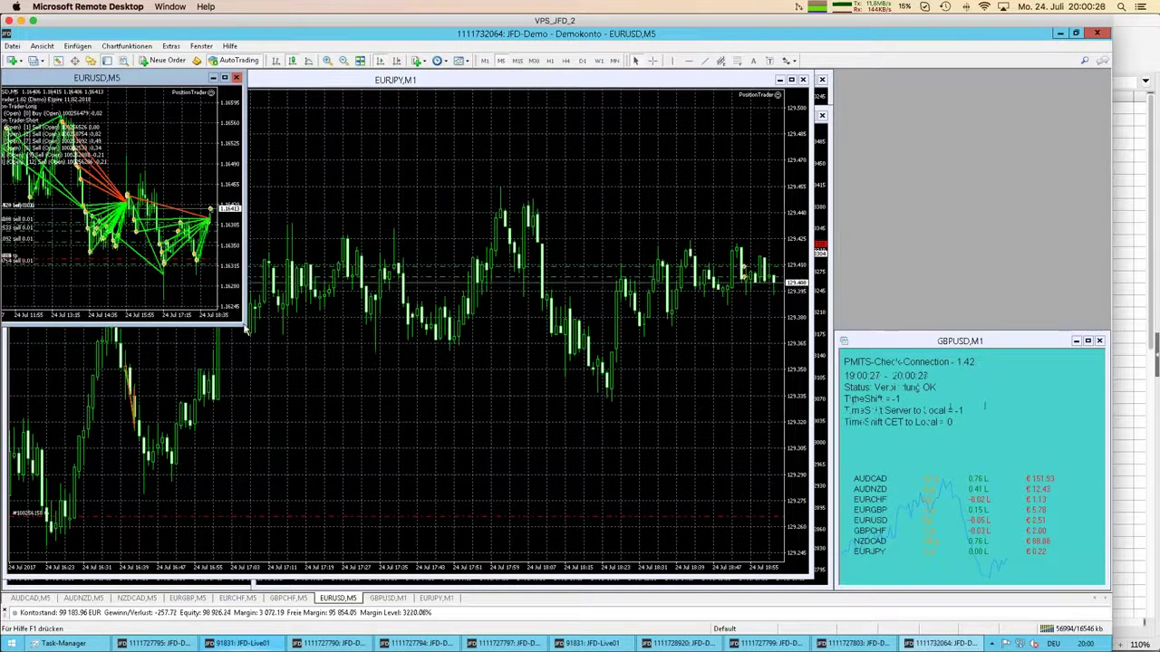
drag(563, 463, 682, 529)
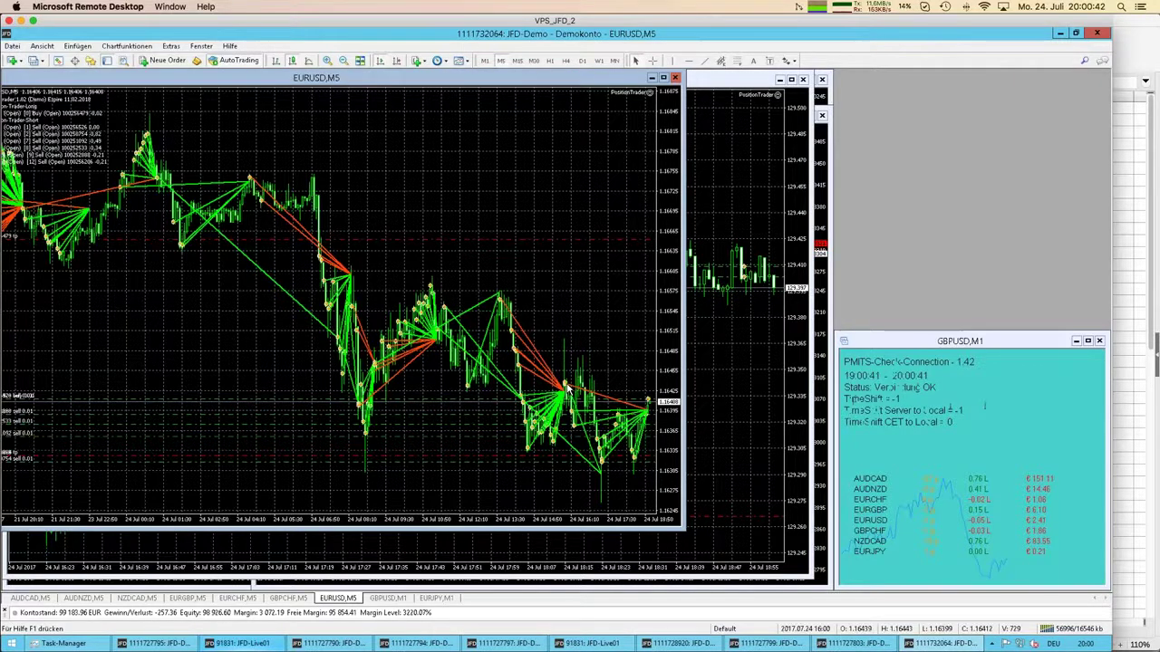
mouse_move(568, 389)
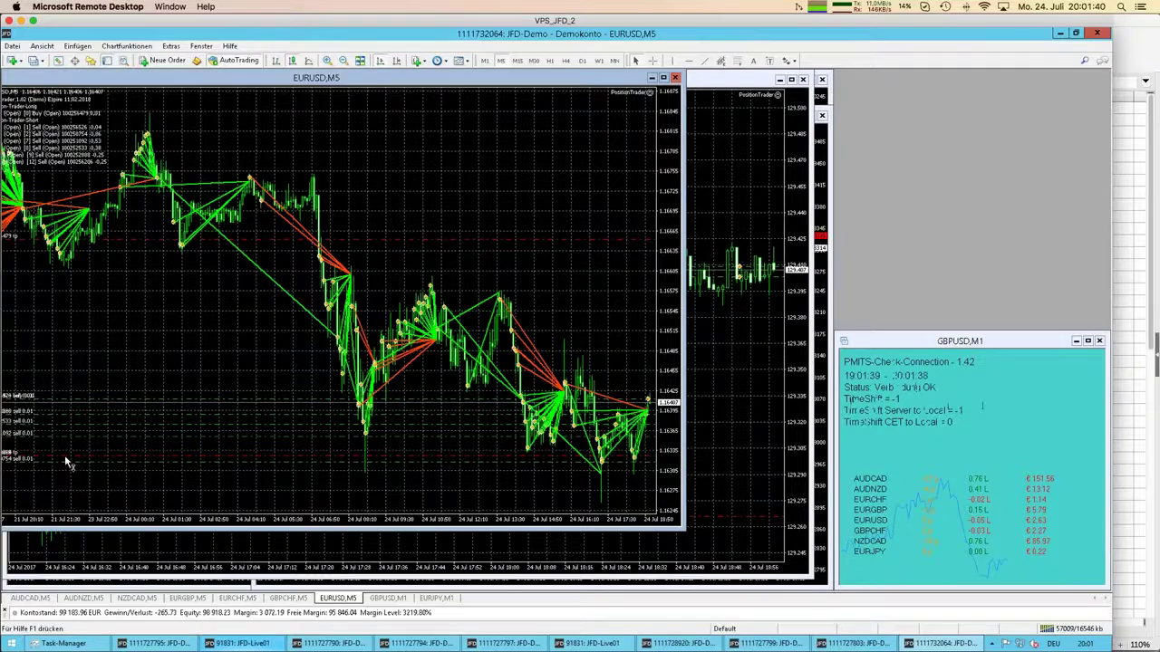
- Go from the Calc range statistics sheet to slide 9 of the Martingale webinar deck
mouse_move(5, 421)
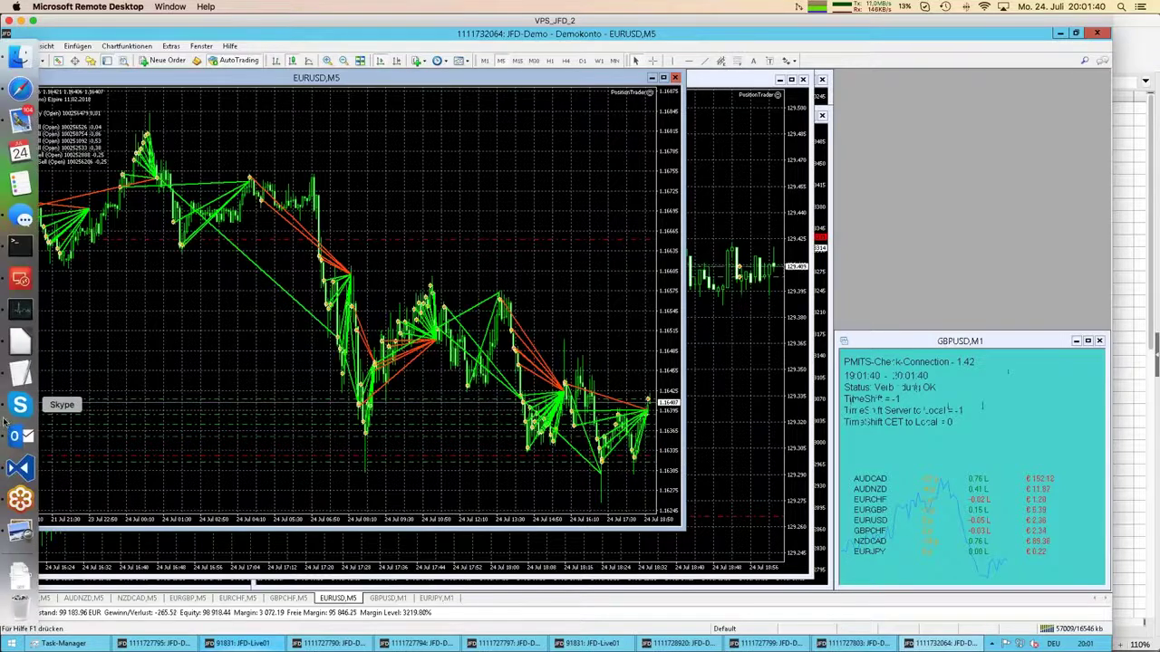
click(19, 345)
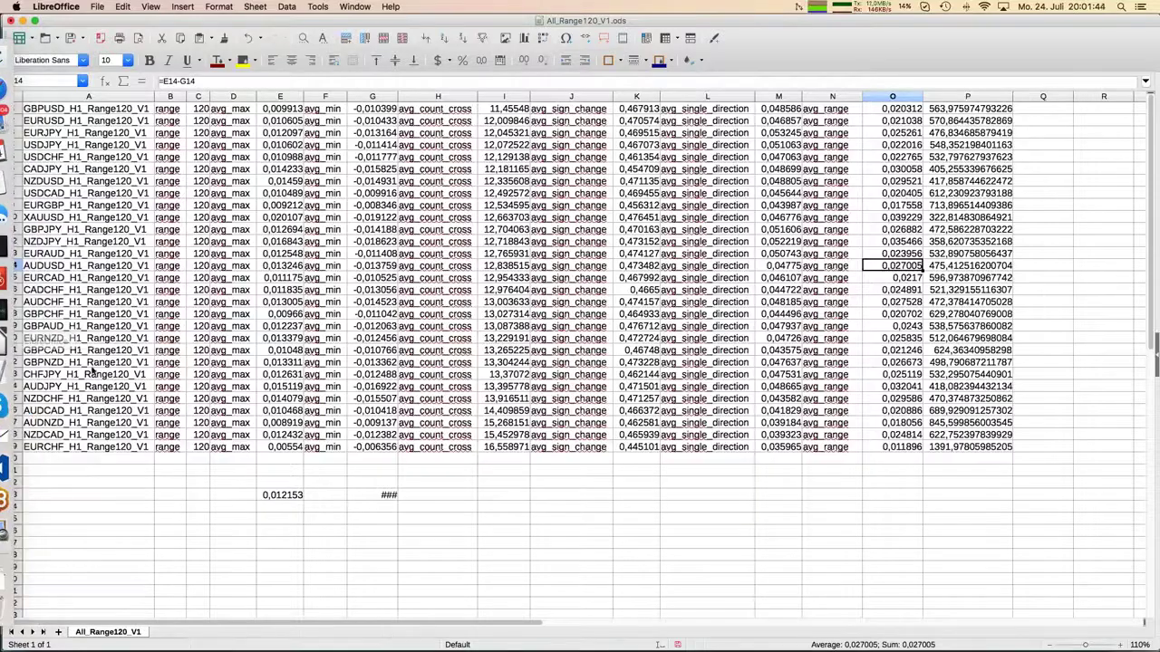
click(91, 366)
key(super+grave)
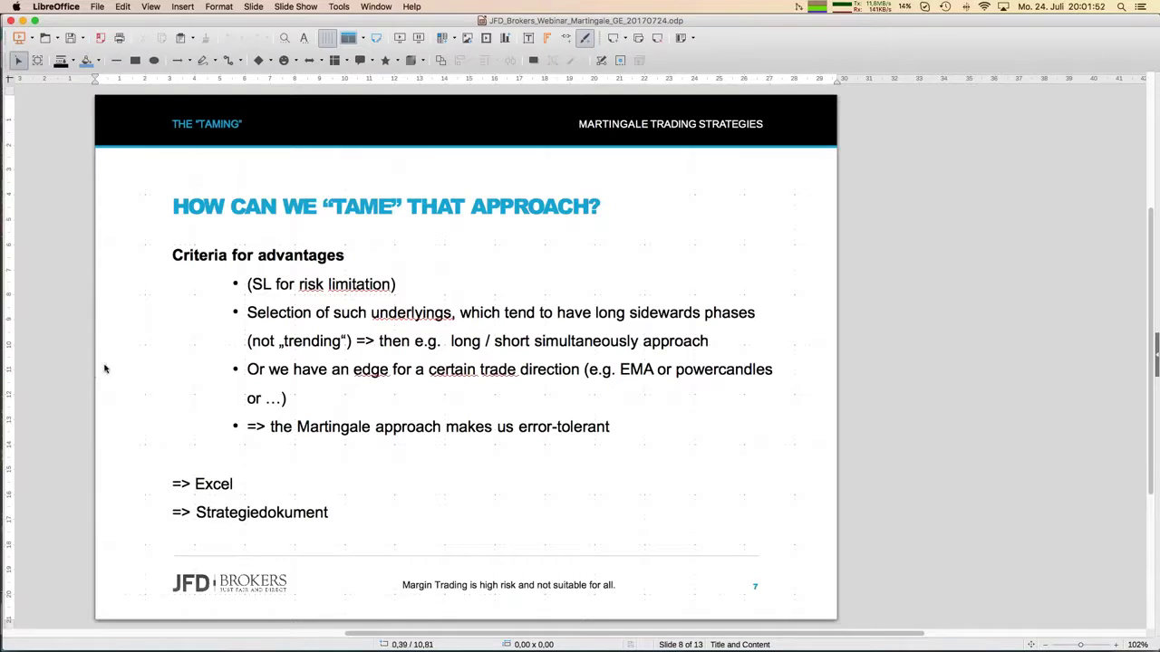
key(Page_Down)
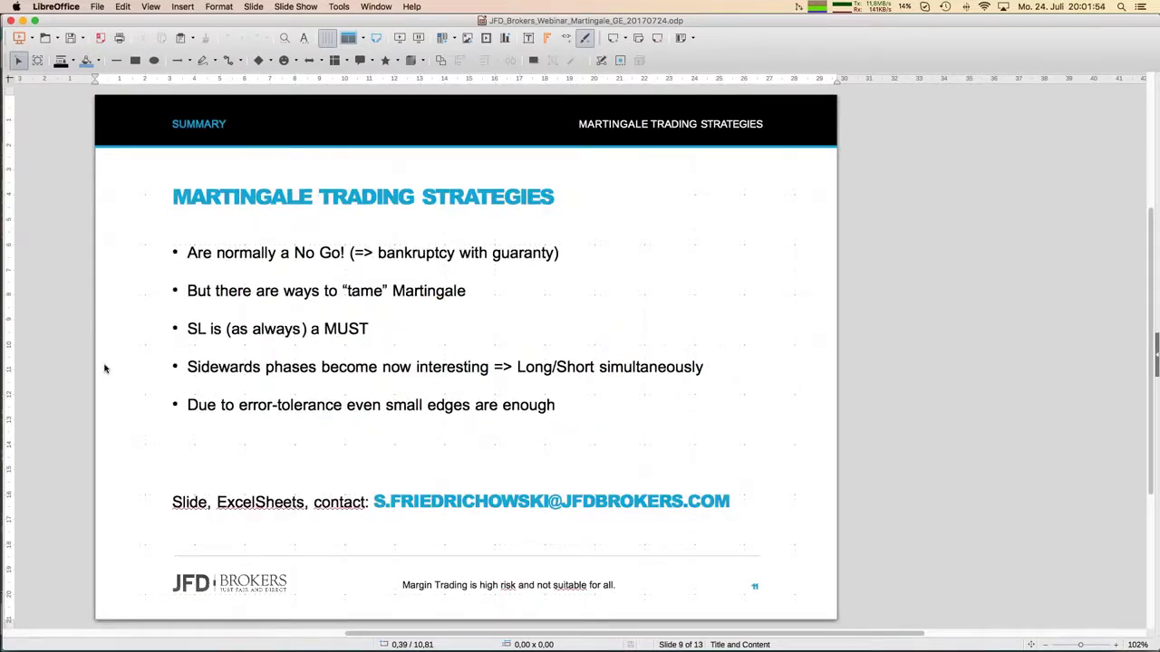